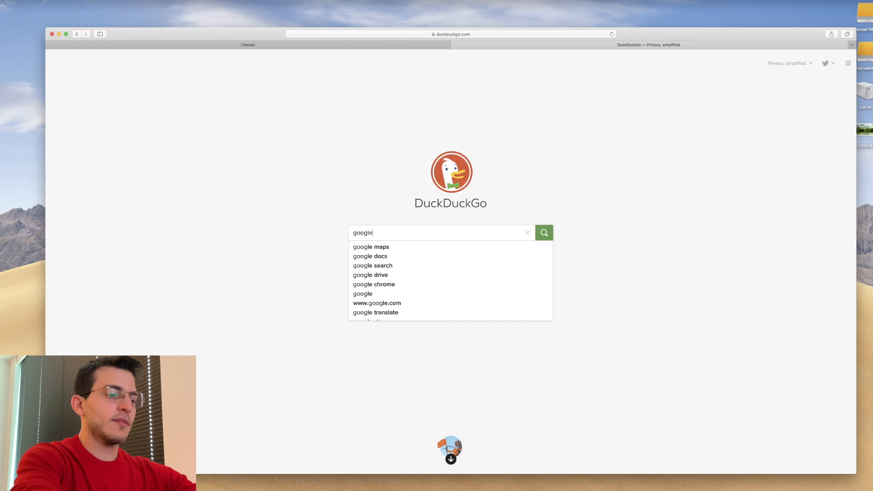
# - Search the web for google classroom and open the Google Classroom sign-in result
pyautogui.press('BackSpace')
pyautogui.write('classroo')
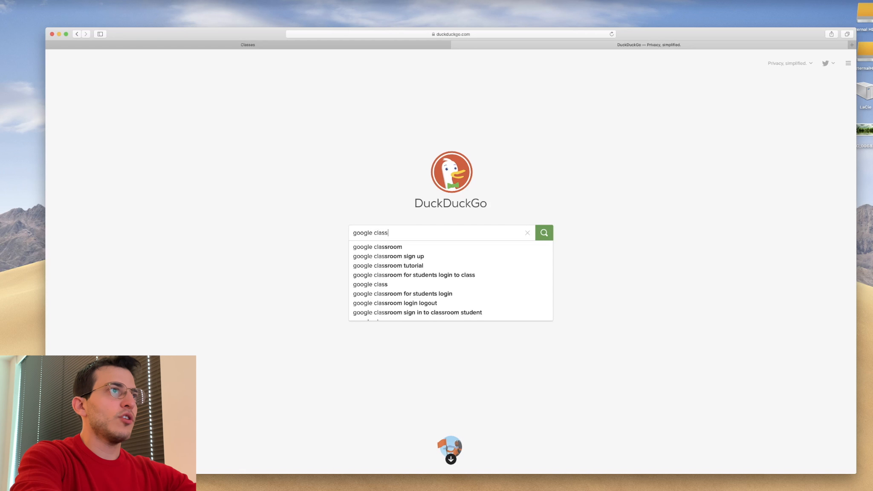
pyautogui.write('m')
pyautogui.press('Return')
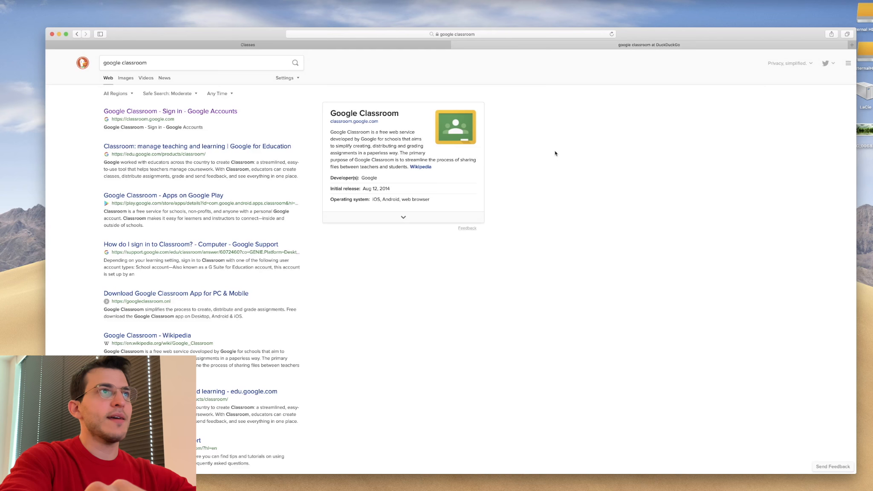
pyautogui.click(178, 111)
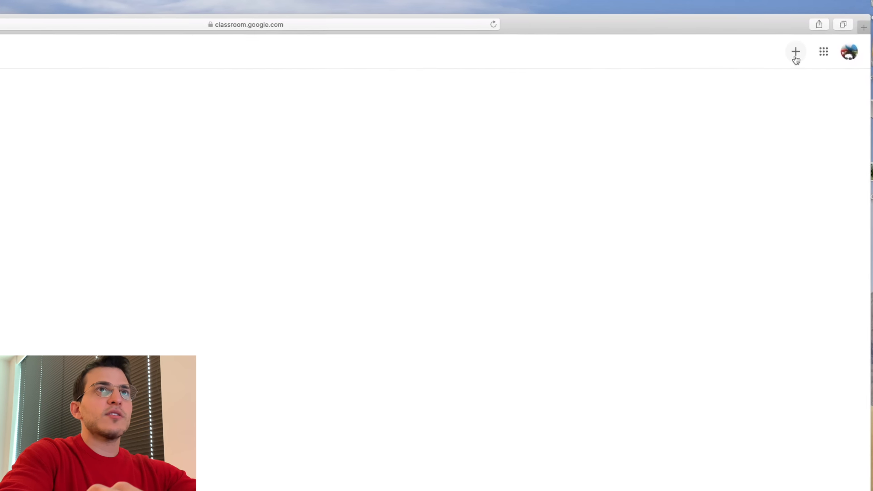
# - Start creating a new class, acknowledging the notice about not using Classroom at a school with students
pyautogui.click(769, 64)
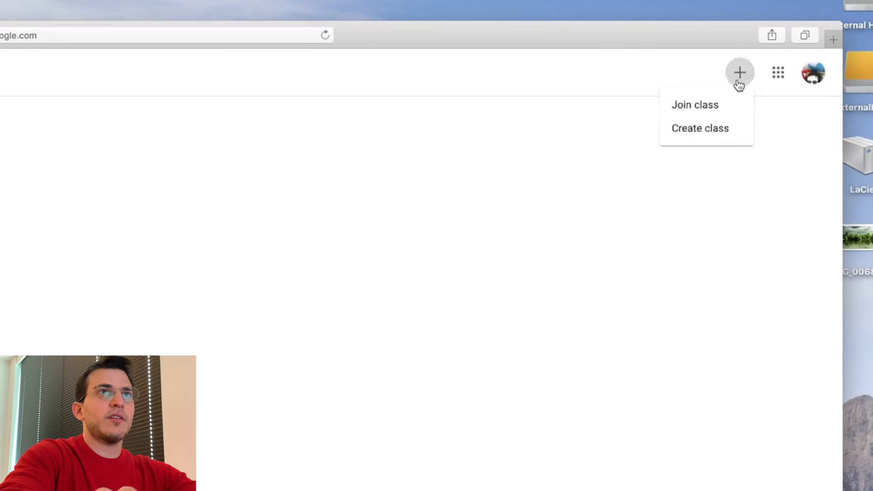
pyautogui.click(708, 130)
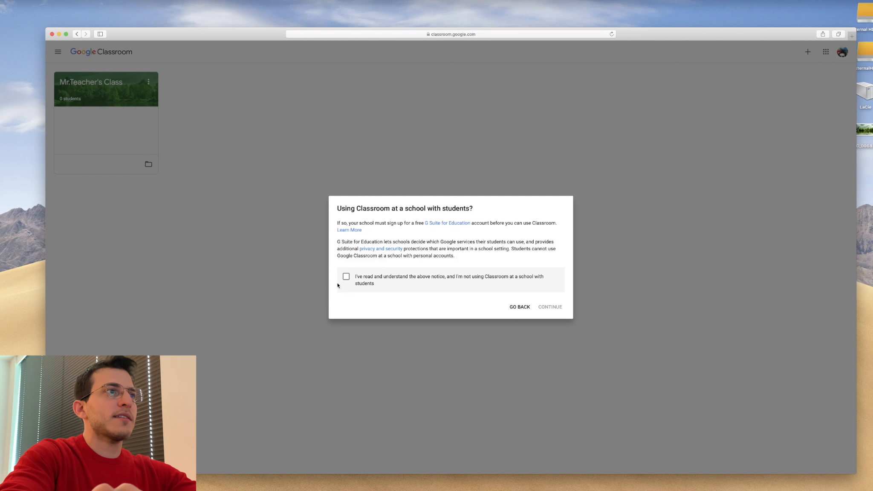
pyautogui.click(346, 277)
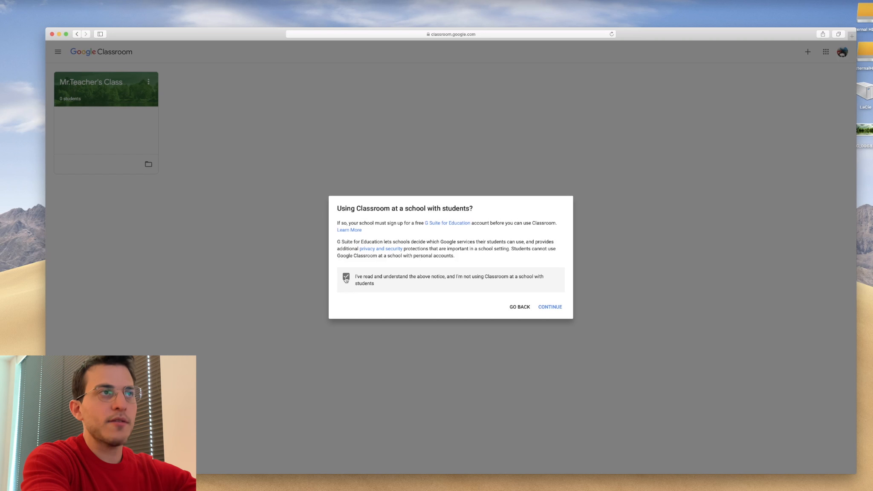
pyautogui.click(550, 308)
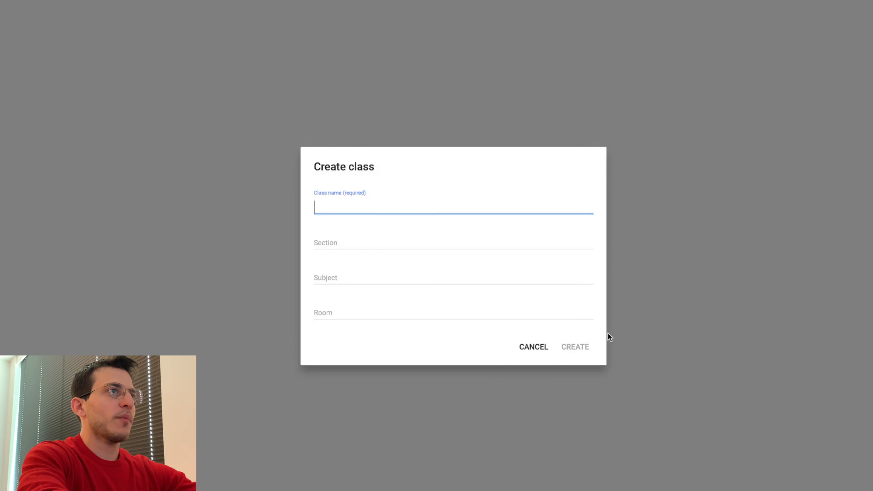
# - Name the new class Mr.GenEd's Class
pyautogui.write('Mr.')
pyautogui.write('G')
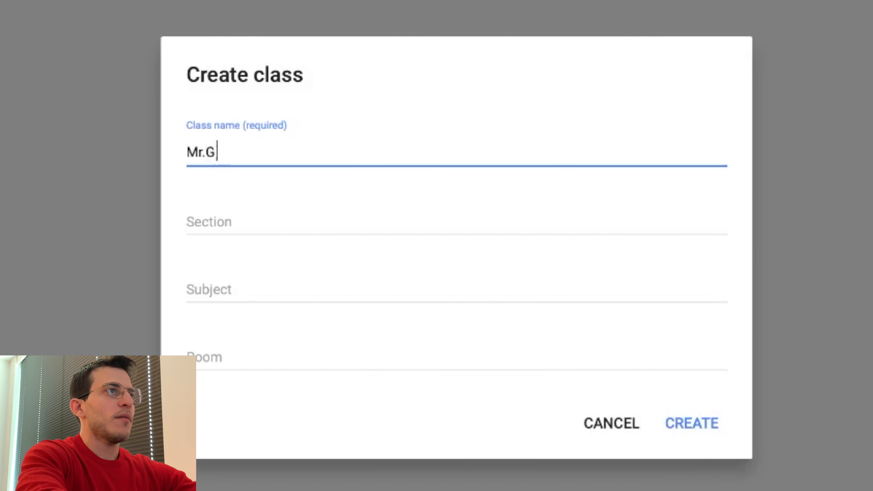
pyautogui.write("enEd's Class")
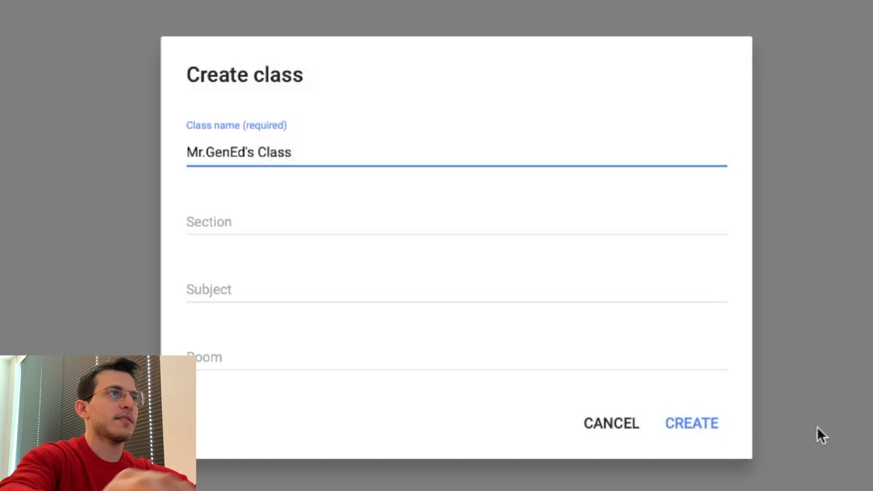
pyautogui.click(244, 344)
pyautogui.write('101')
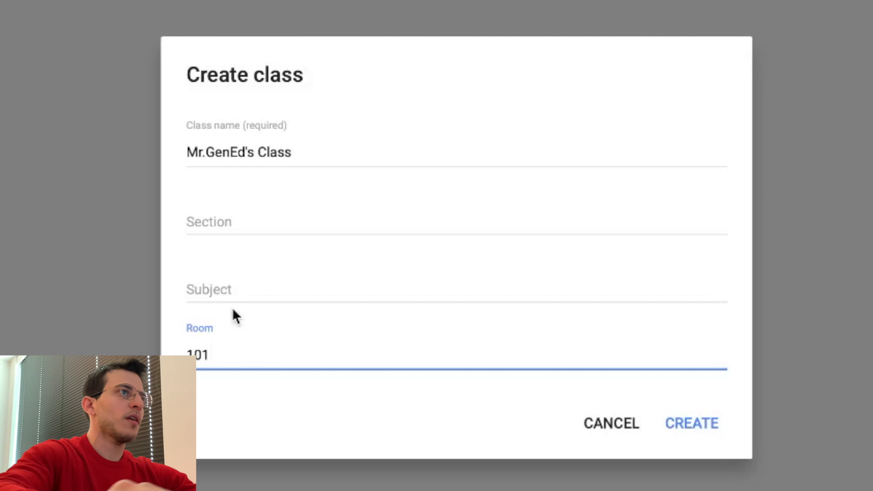
pyautogui.click(225, 276)
pyautogui.write('Science')
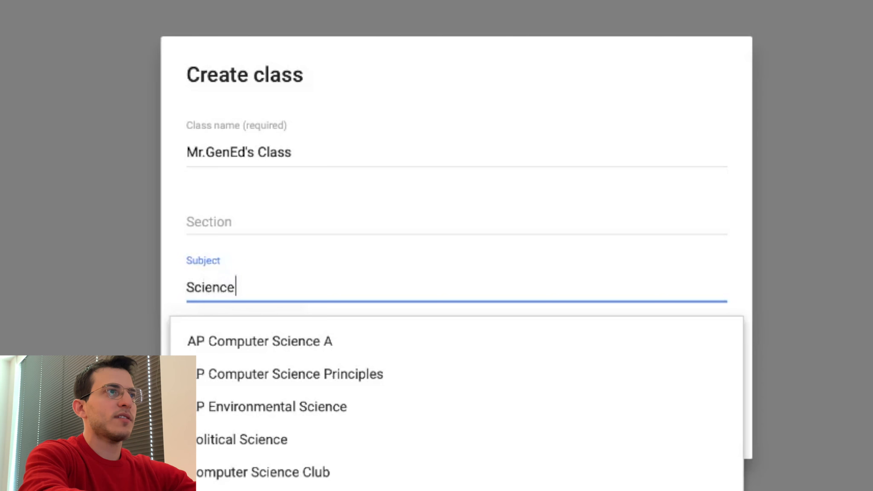
pyautogui.hotkey('ctrl', 'a')
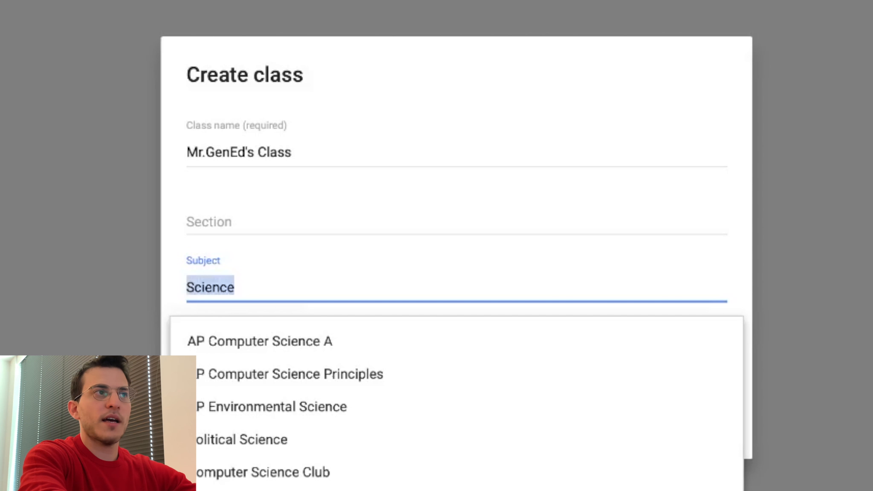
pyautogui.press('BackSpace')
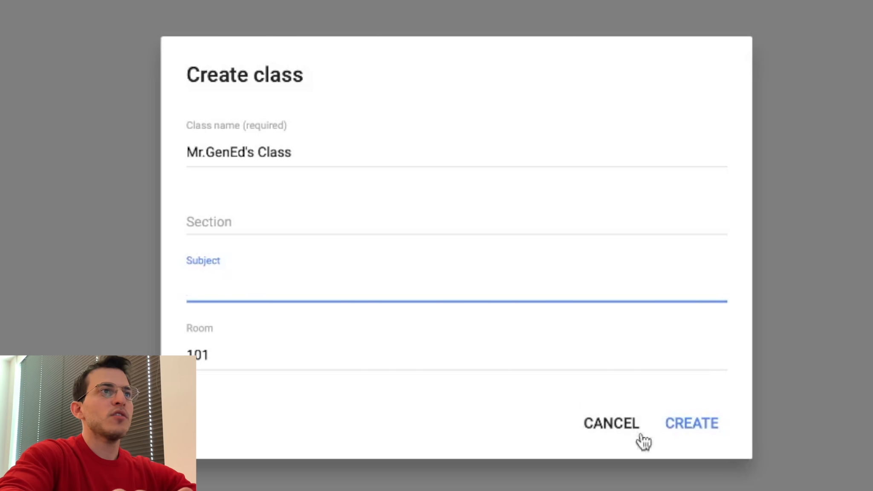
# - Set the class room to 101 and create the class
pyautogui.click(462, 348)
pyautogui.hotkey('ctrl', 'a')
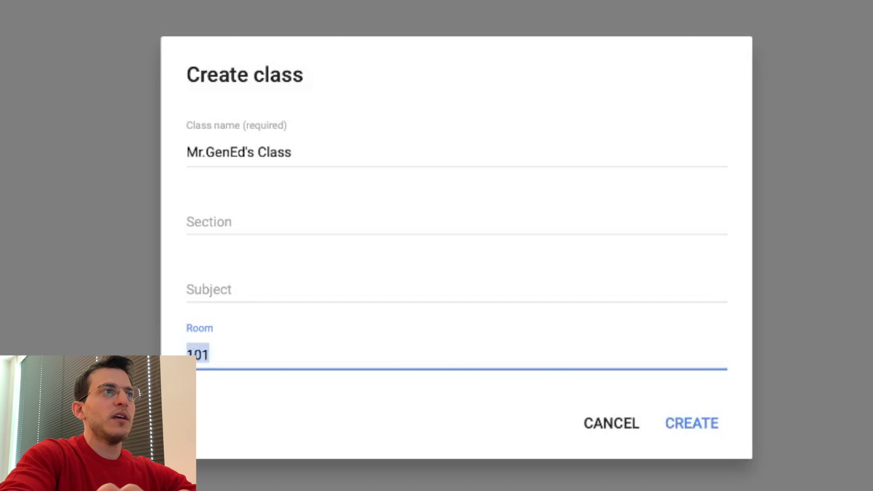
pyautogui.press('BackSpace')
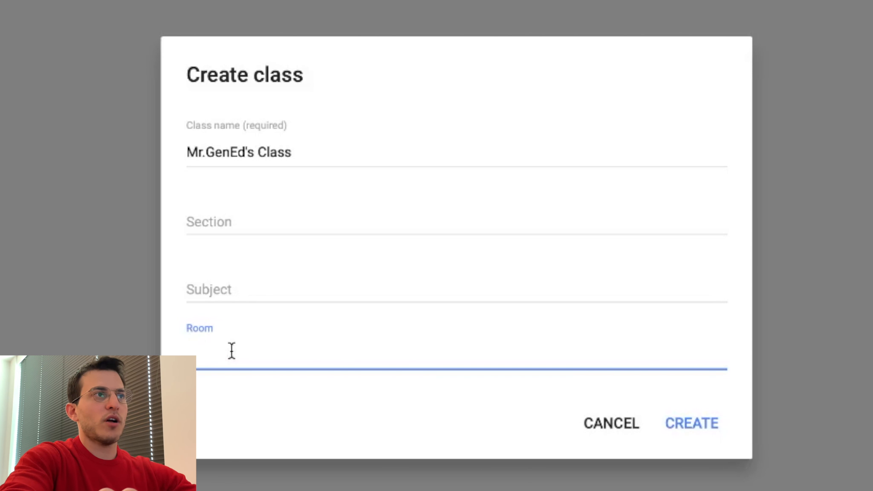
pyautogui.write('101')
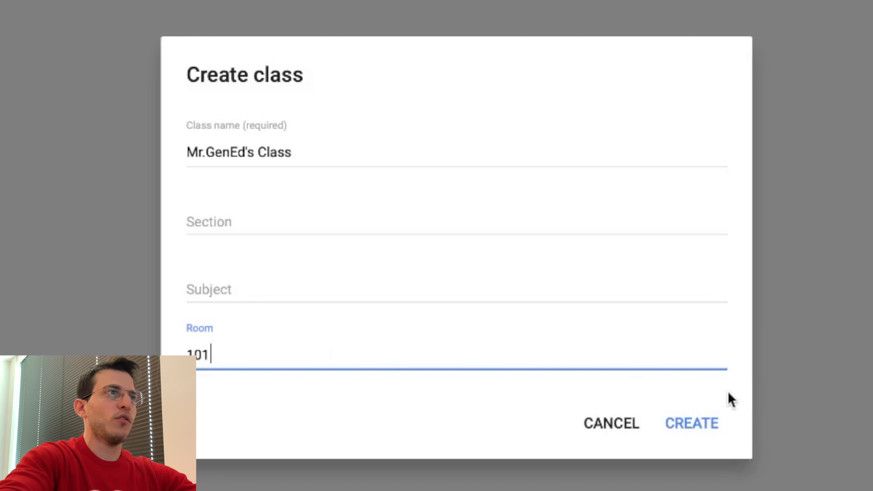
pyautogui.click(704, 424)
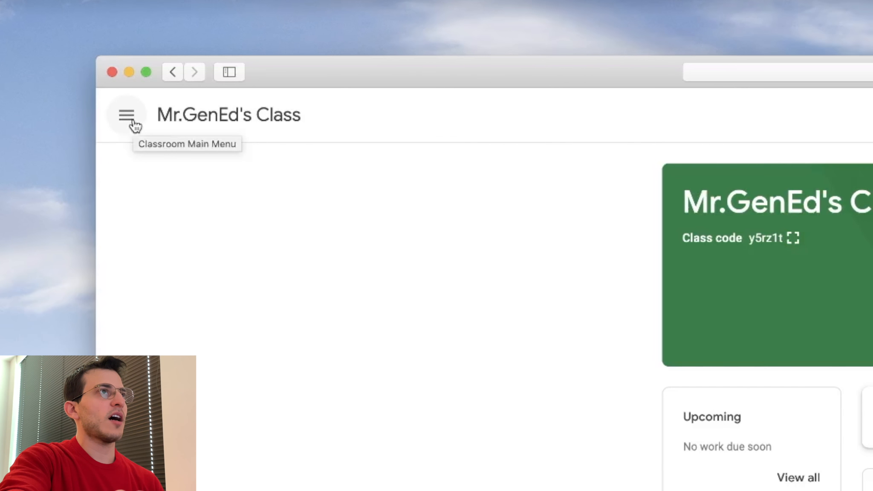
# - Return to the classes overview through the navigation menu and open Mr.GenEd's Class
pyautogui.click(185, 154)
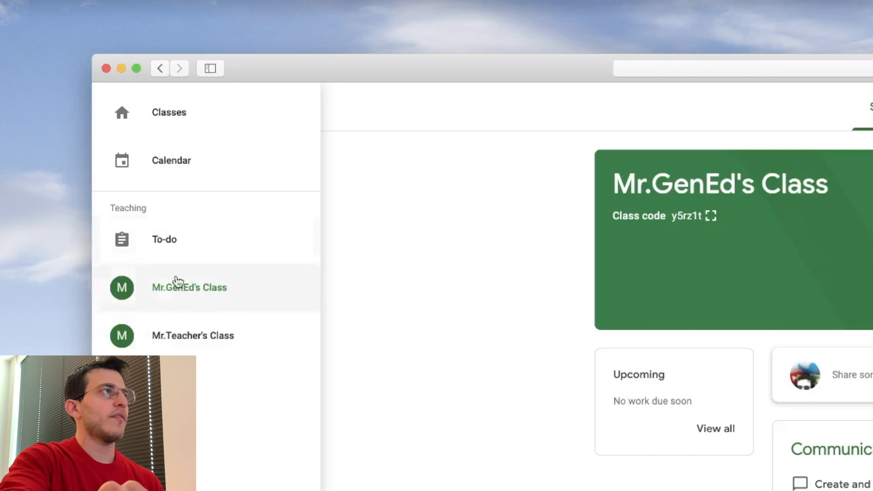
pyautogui.click(141, 125)
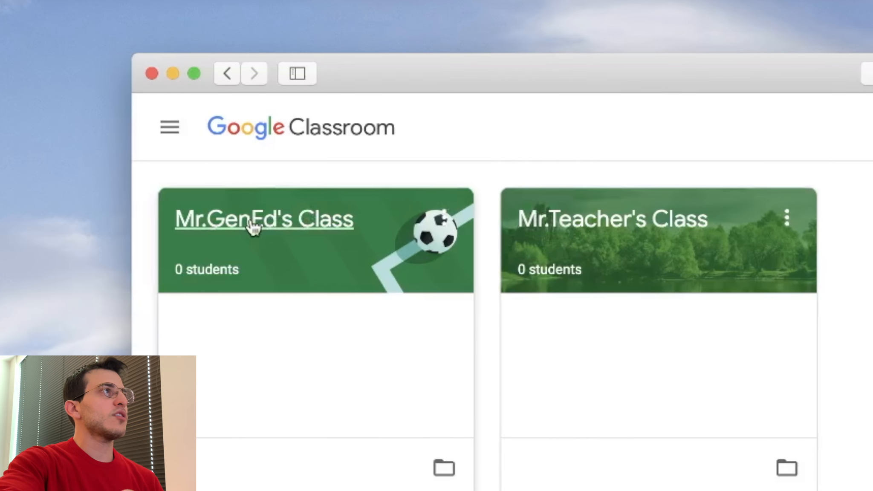
pyautogui.click(298, 234)
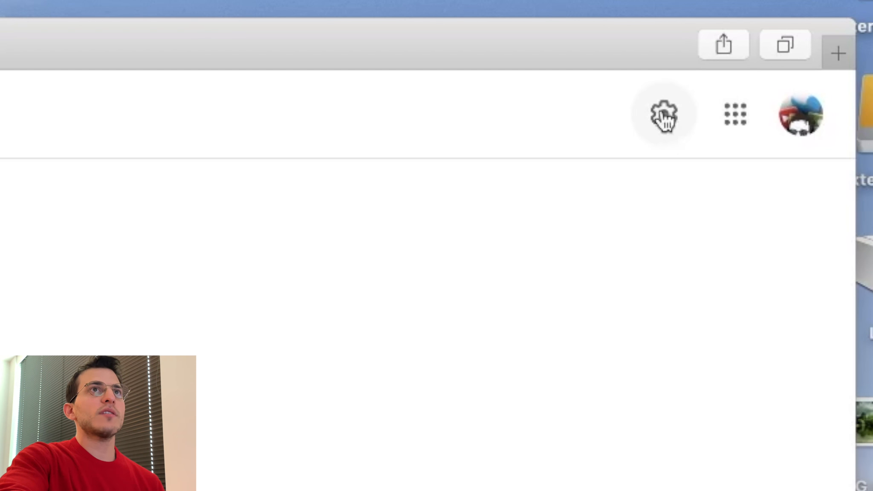
# - In class settings, set the stream to Only teachers can post or comment and save
pyautogui.click(664, 130)
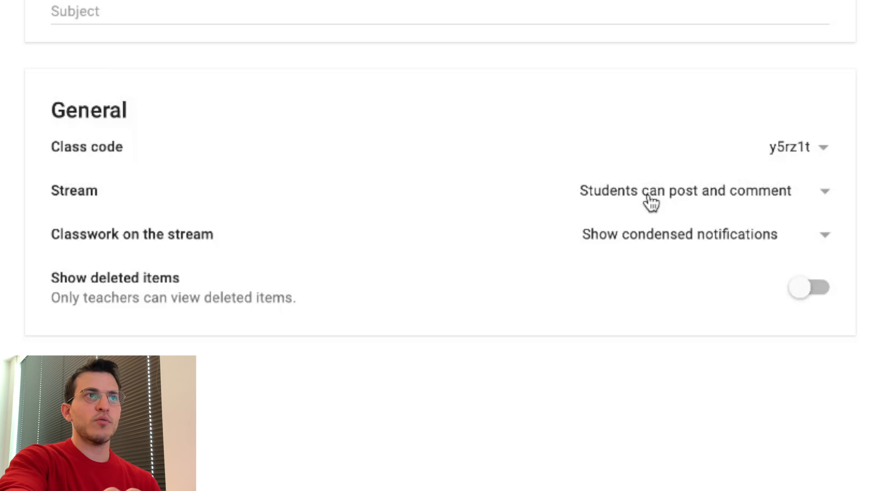
pyautogui.click(651, 204)
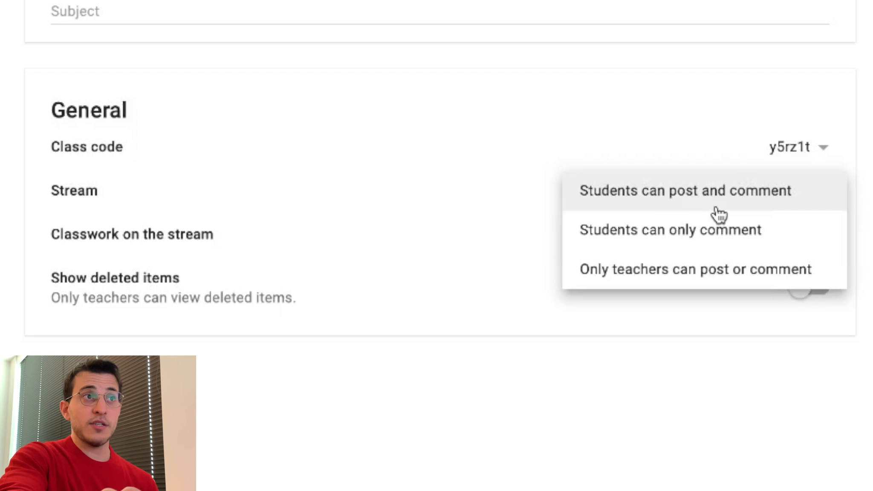
pyautogui.click(725, 273)
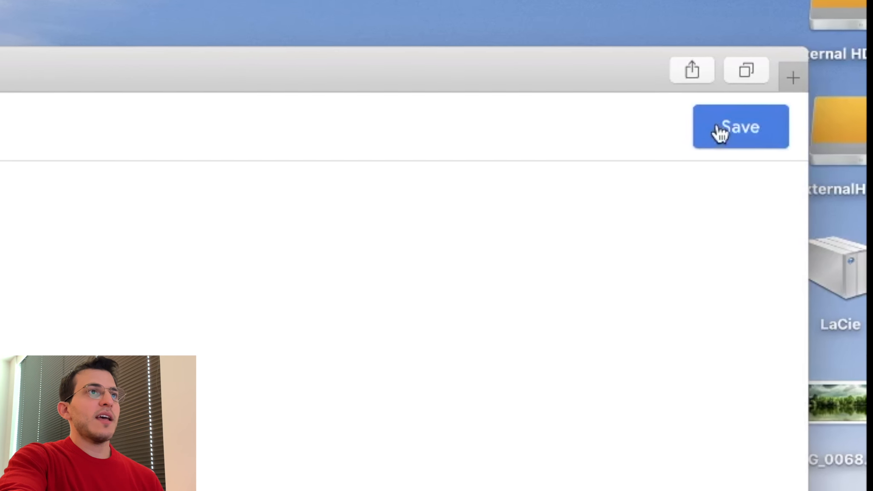
pyautogui.click(719, 131)
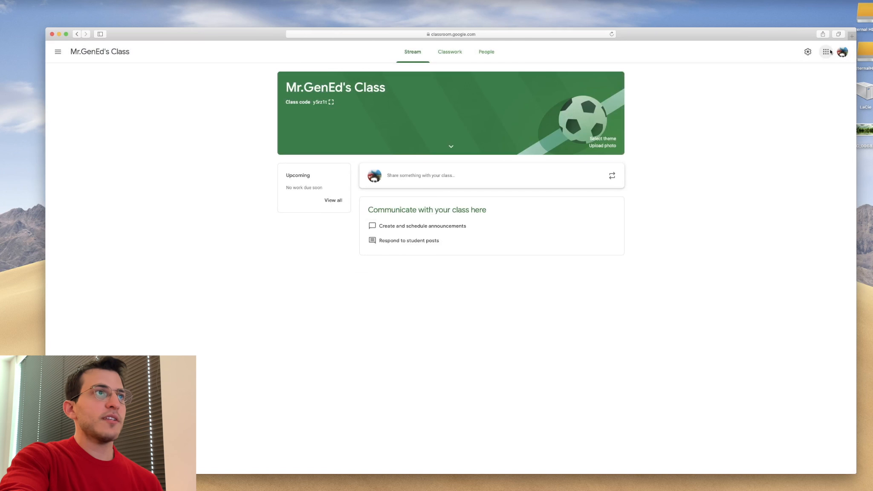
pyautogui.click(421, 175)
pyautogui.click(256, 165)
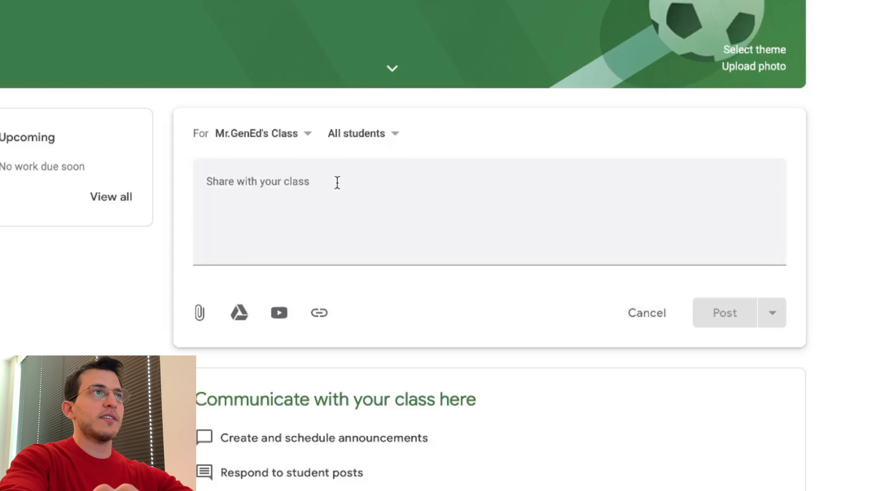
pyautogui.click(338, 183)
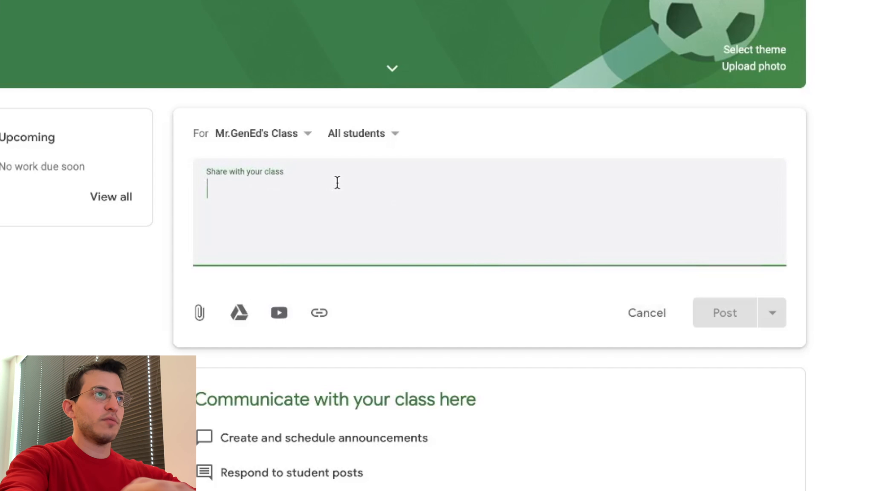
pyautogui.click(639, 317)
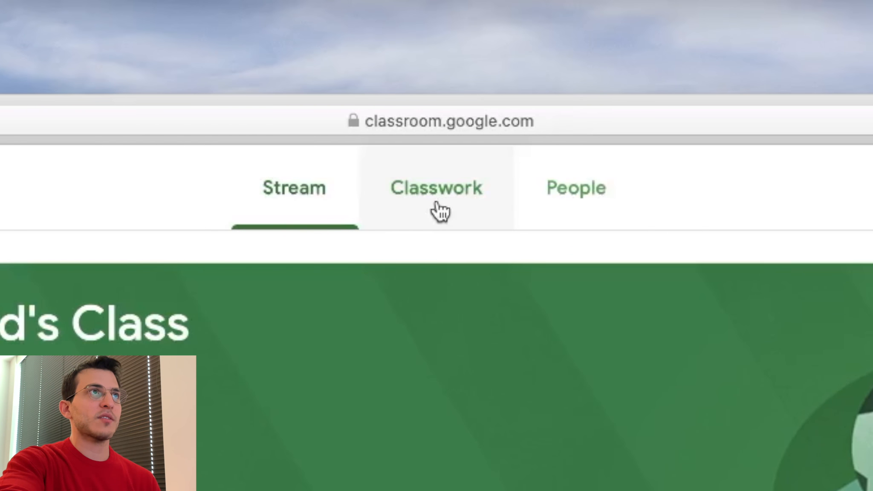
pyautogui.click(448, 54)
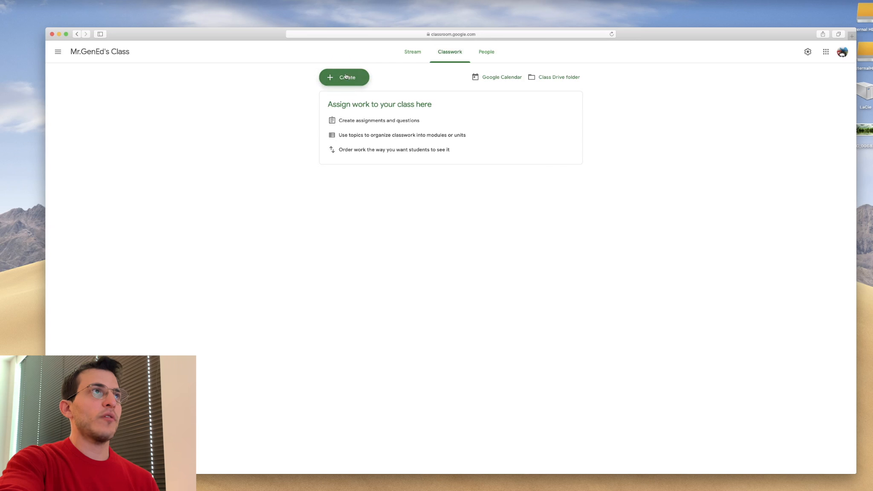
pyautogui.click(413, 53)
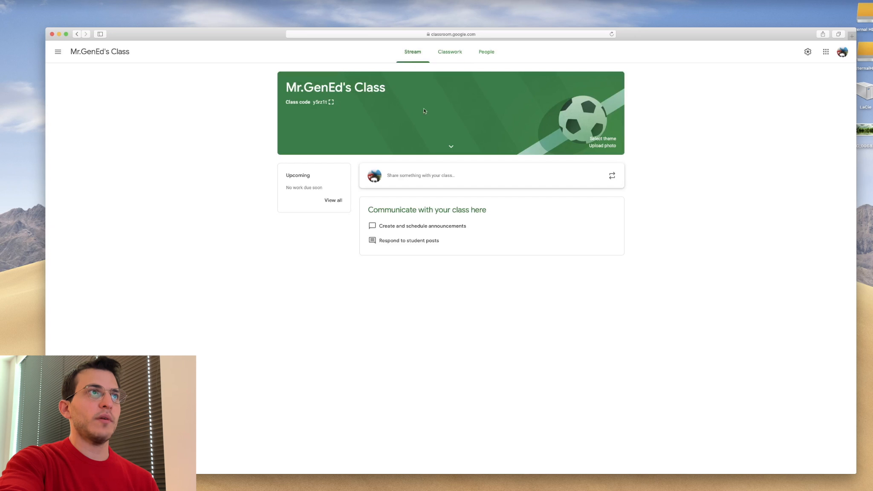
pyautogui.click(415, 176)
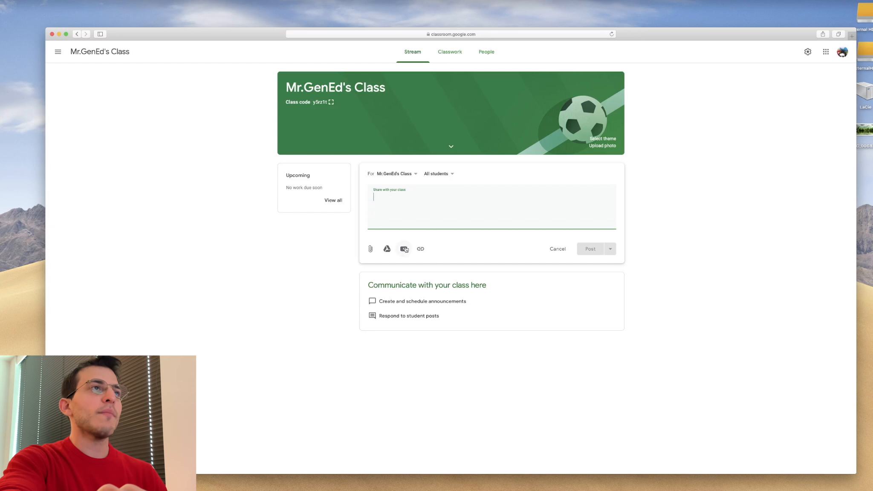
# - On the Classwork page, create a new topic named Science
pyautogui.click(450, 53)
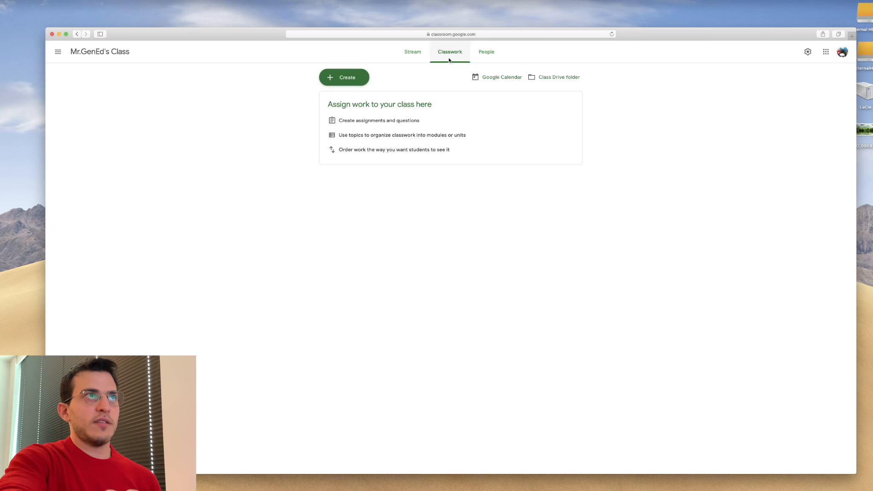
pyautogui.click(345, 74)
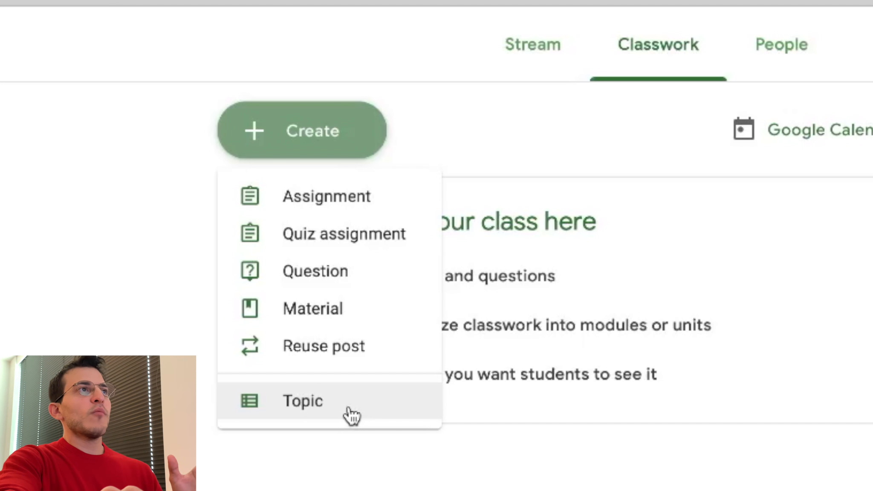
pyautogui.click(352, 415)
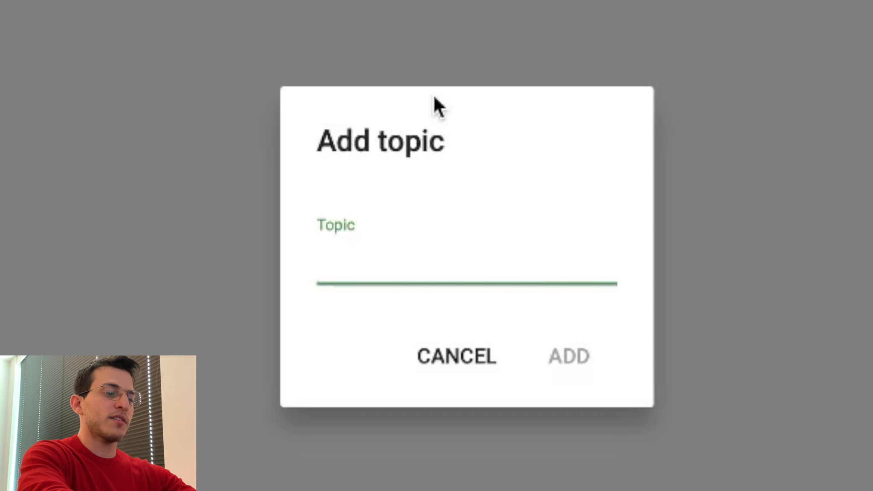
pyautogui.write('Science')
pyautogui.press('Return')
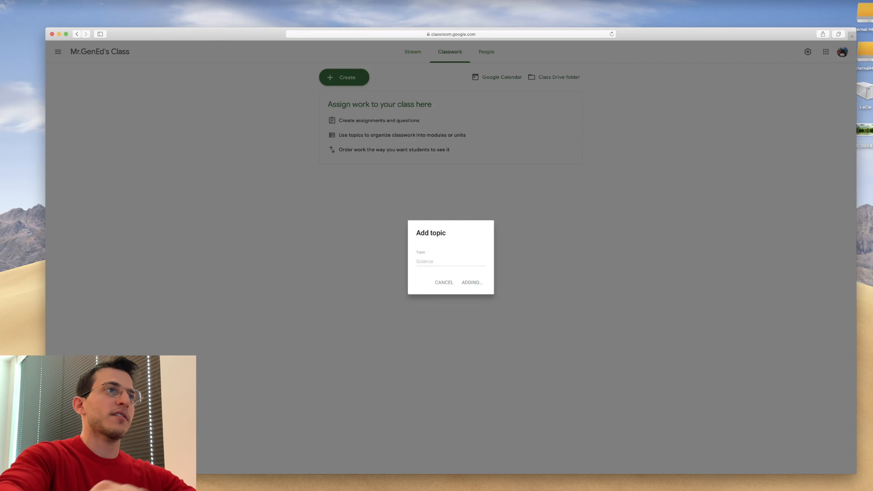
# - Add a new topic named Language Arts to the Classwork page
pyautogui.click(339, 76)
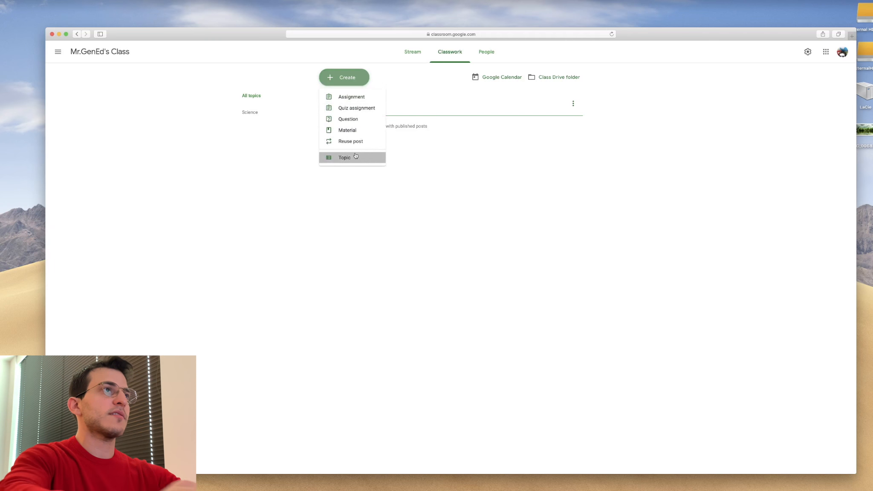
pyautogui.click(345, 157)
pyautogui.write('Language A')
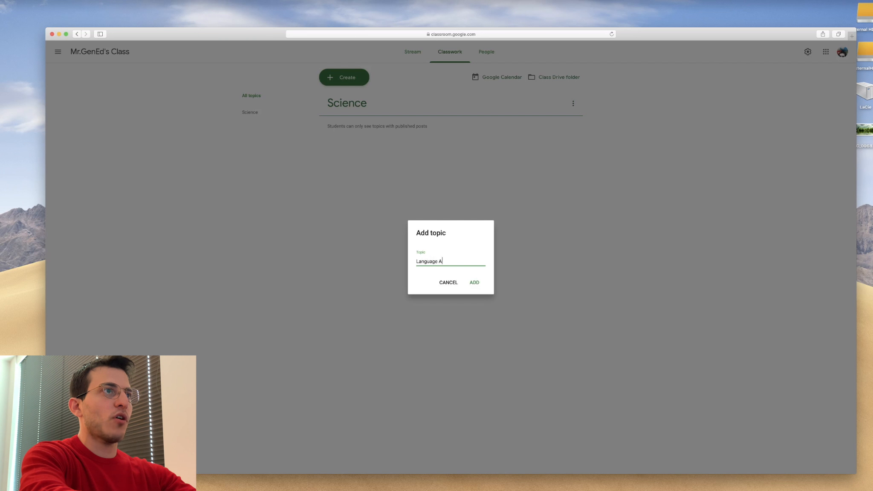
pyautogui.write('rts')
pyautogui.press('Return')
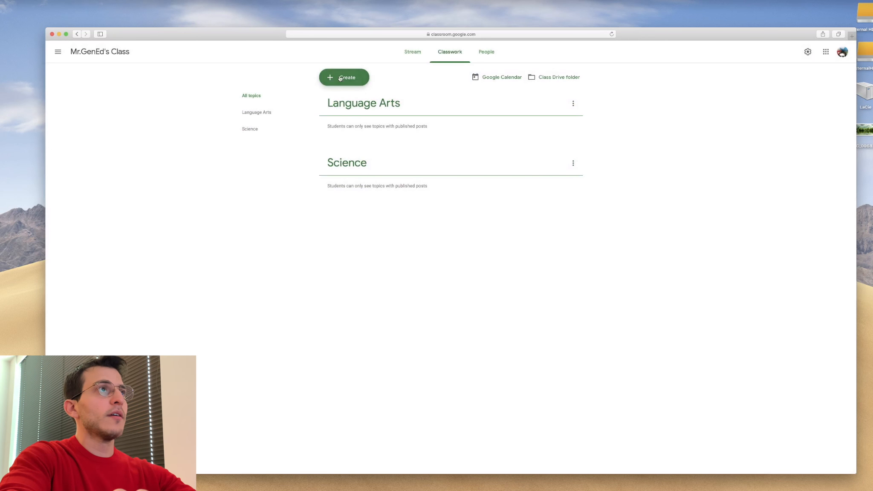
# - Add a new topic named Math to the Classwork page
pyautogui.click(339, 78)
pyautogui.click(345, 156)
pyautogui.write('M')
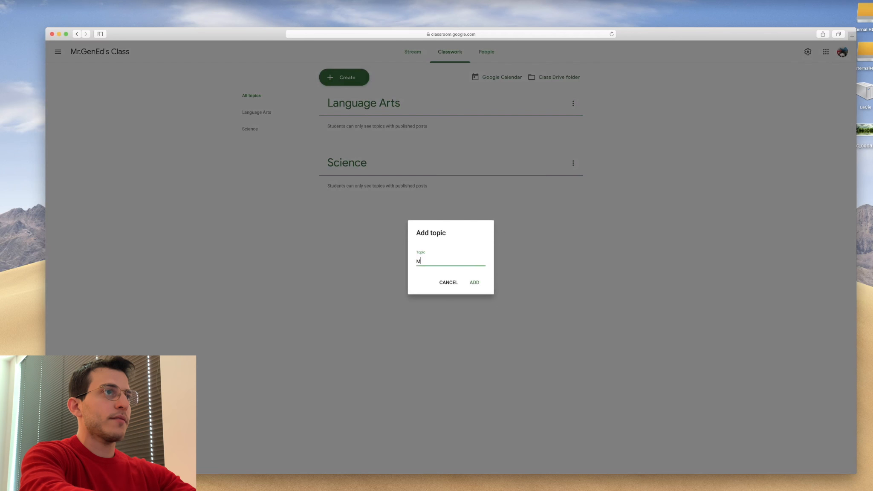
pyautogui.write('ath')
pyautogui.press('Return')
# - Add a new topic named Social Studies to the Classwork page
pyautogui.click(340, 77)
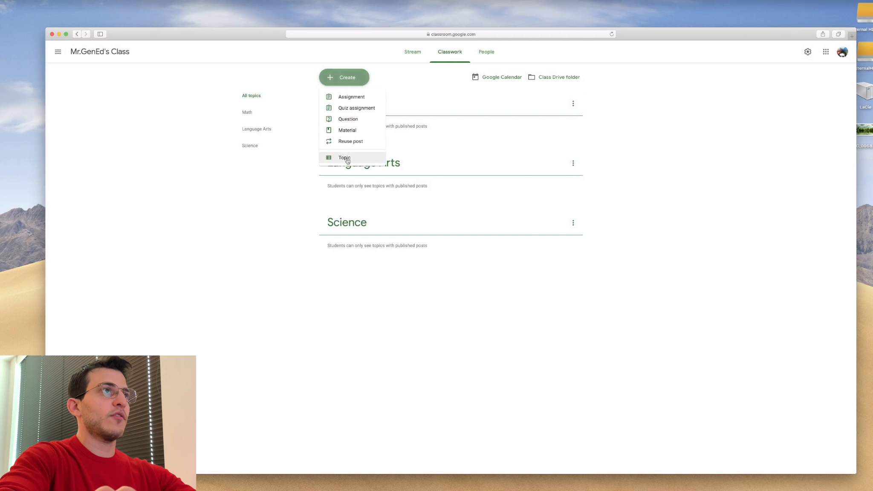
pyautogui.click(347, 160)
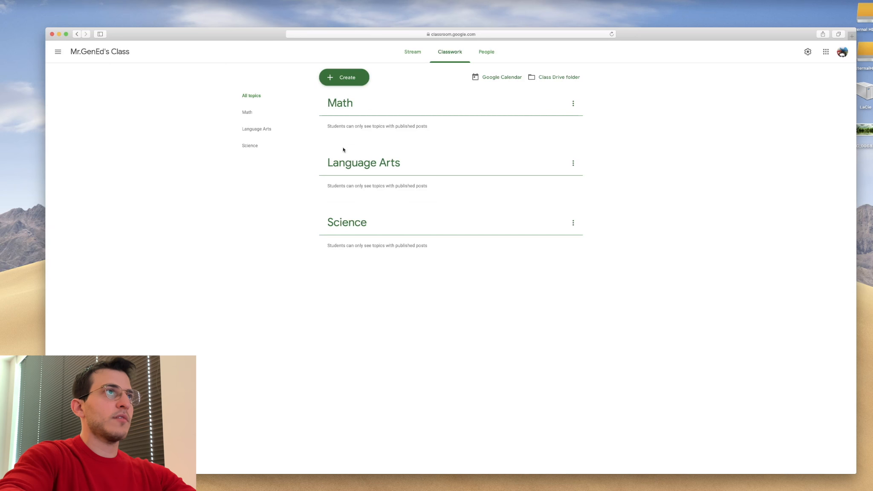
pyautogui.click(341, 78)
pyautogui.click(349, 159)
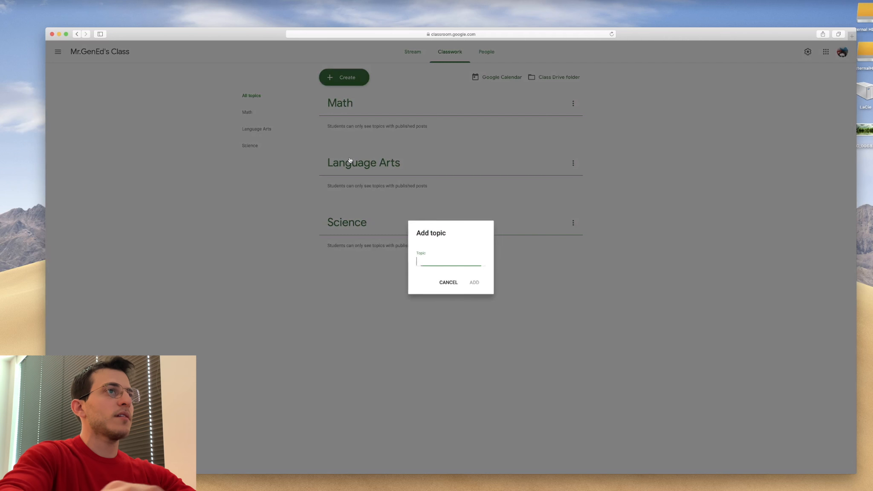
pyautogui.write('Social Studies')
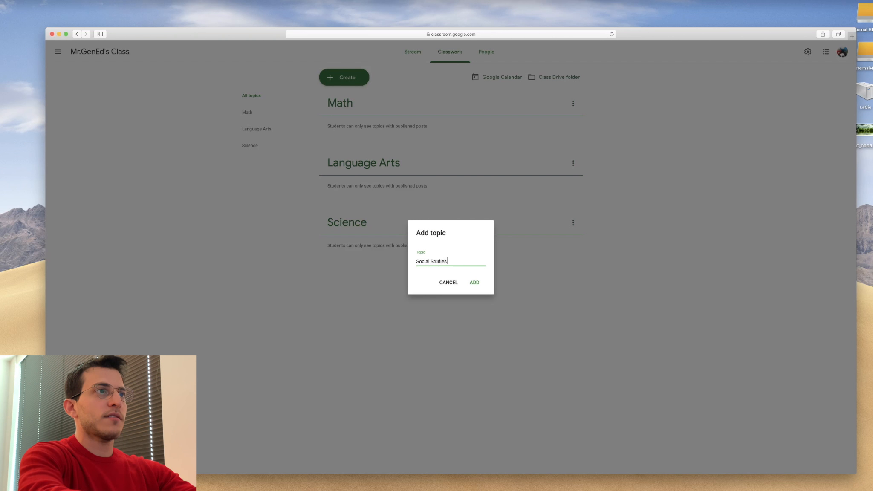
pyautogui.press('Return')
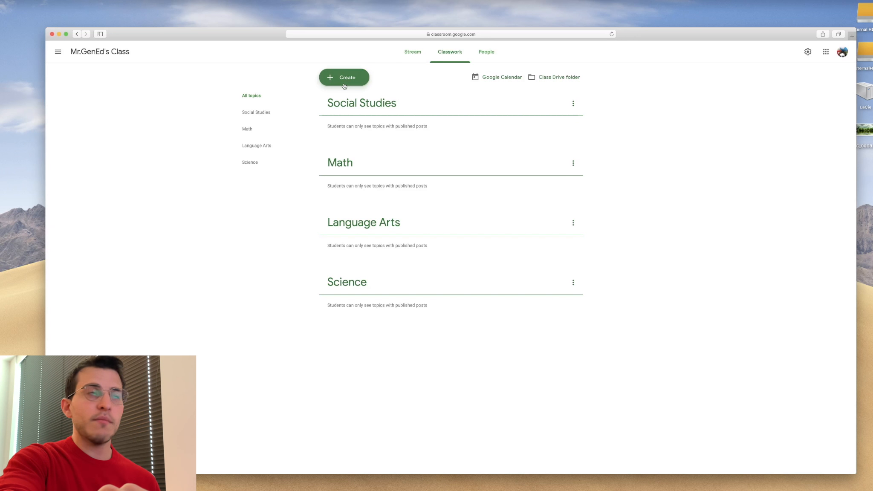
# - Add a new topic named Schedules to the Classwork page
pyautogui.click(344, 85)
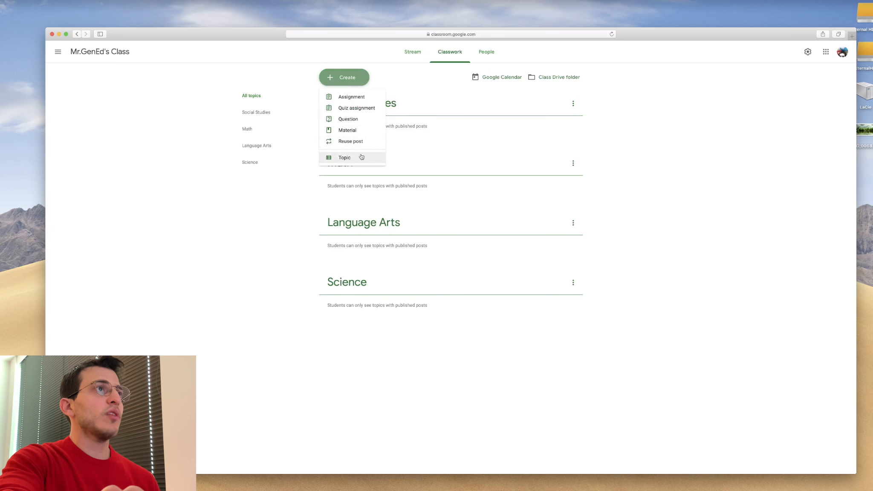
pyautogui.click(361, 157)
pyautogui.write('Scheudle')
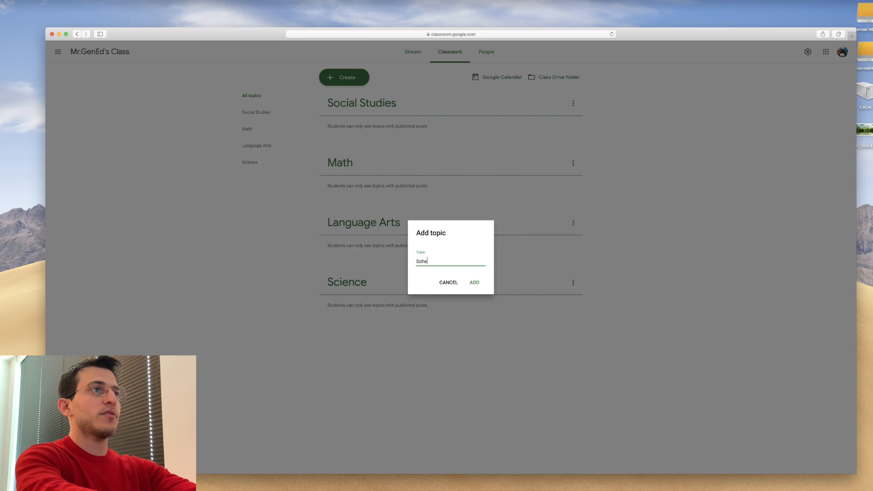
pyautogui.press('BackSpace')
pyautogui.press('BackSpace')
pyautogui.press('BackSpace')
pyautogui.press('BackSpace')
pyautogui.write('dules')
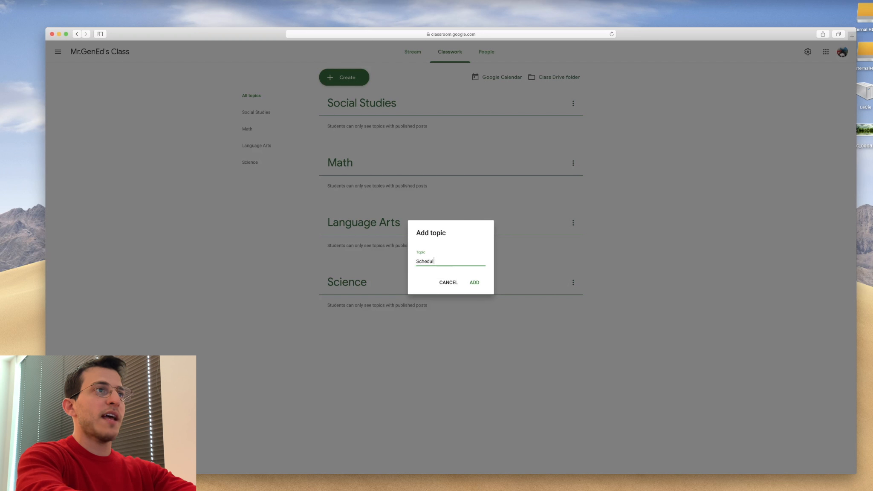
pyautogui.press('Return')
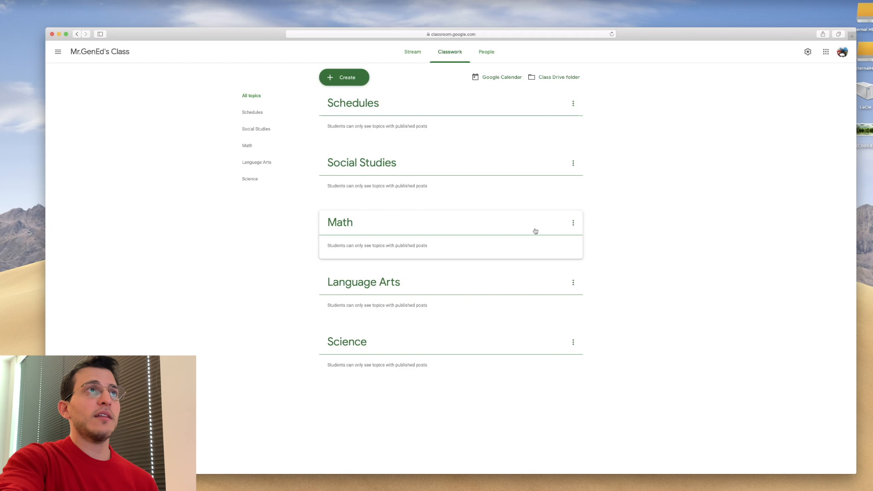
# - Review the class's People page, Stream and class settings, then close the settings
pyautogui.click(490, 58)
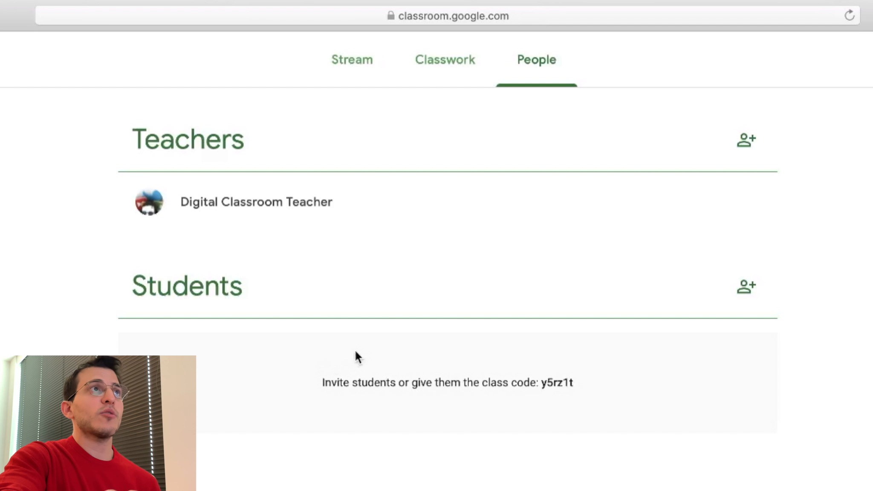
pyautogui.click(362, 73)
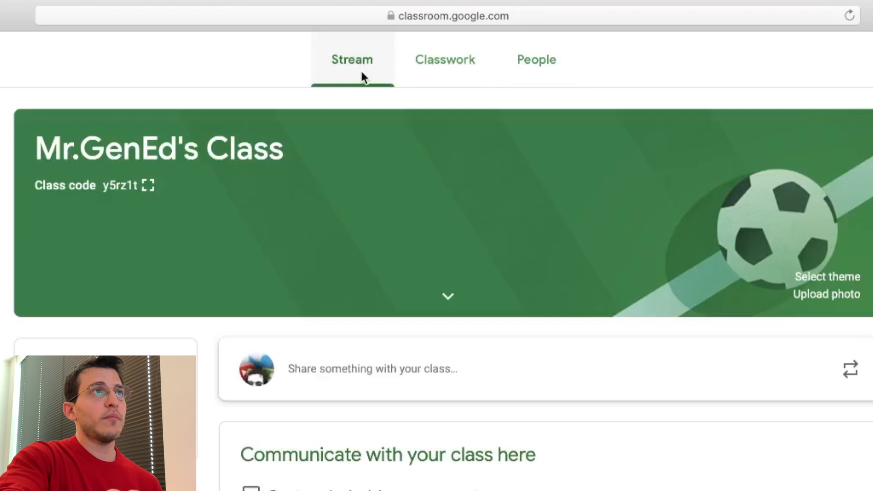
pyautogui.click(808, 52)
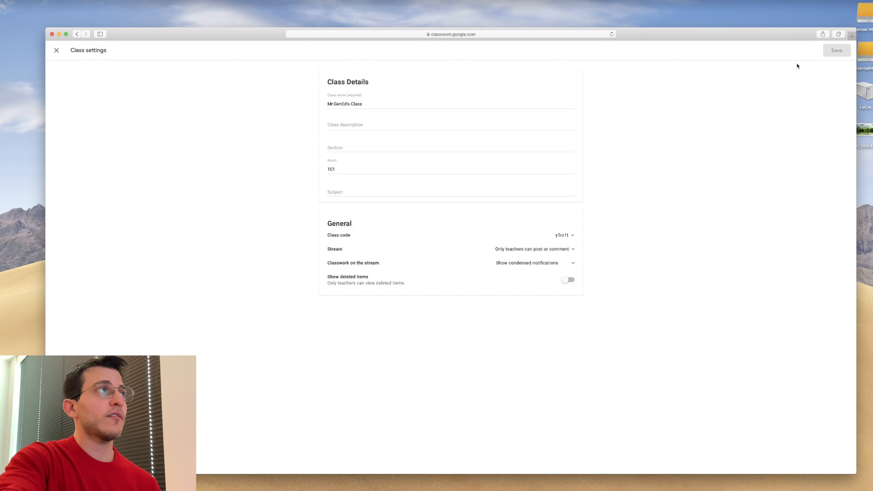
pyautogui.click(56, 50)
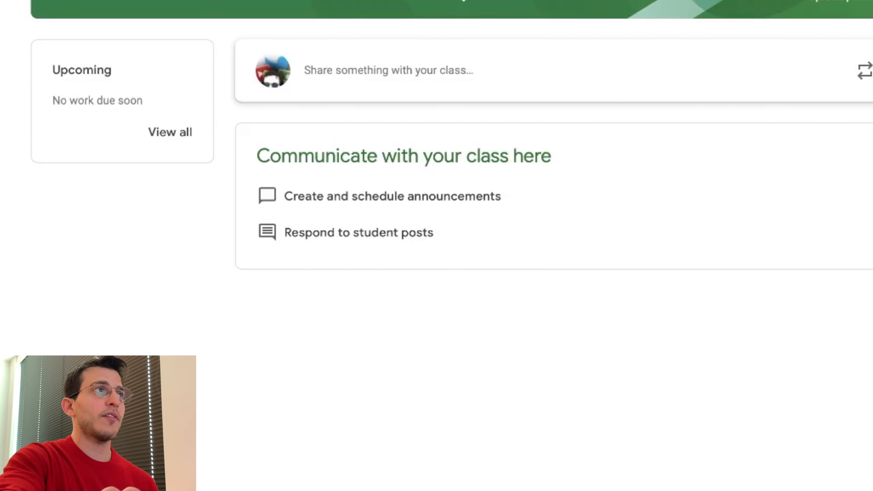
# - Display the class code from the Stream banner in full screen
pyautogui.click(207, 1)
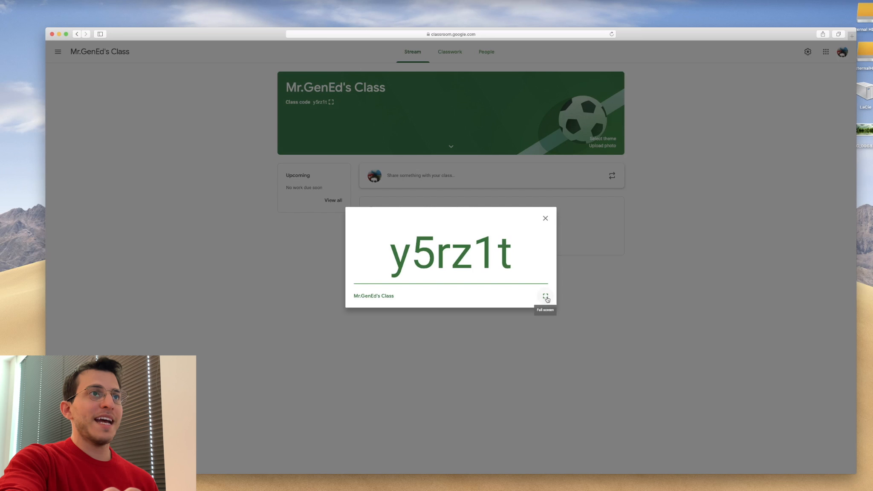
pyautogui.click(546, 296)
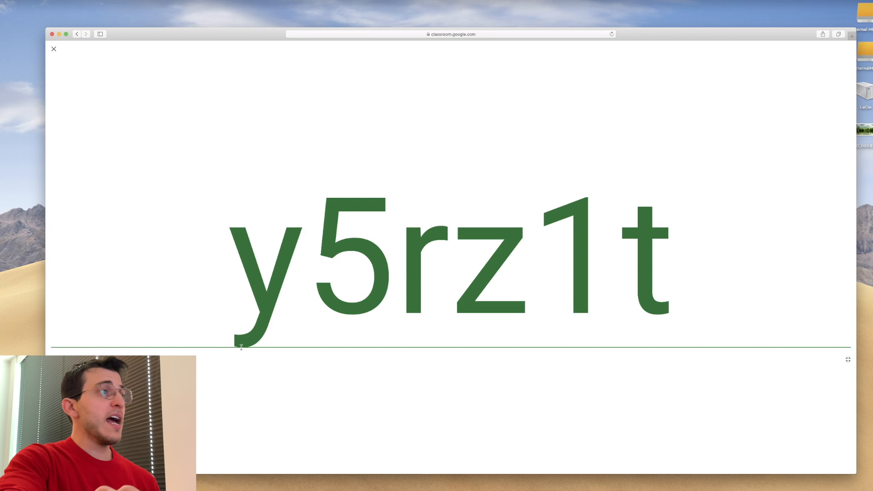
# - In a second browser window signed into another account, join the class by entering its class code
pyautogui.moveTo(1, 192)
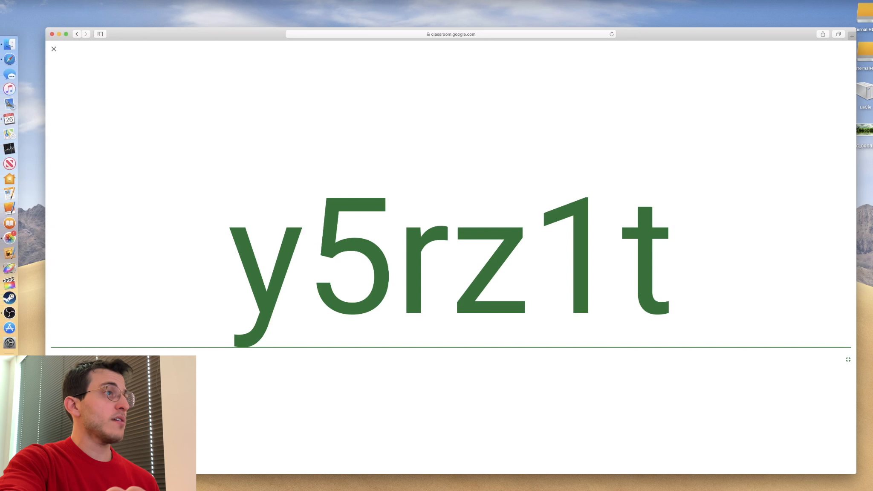
pyautogui.click(9, 366)
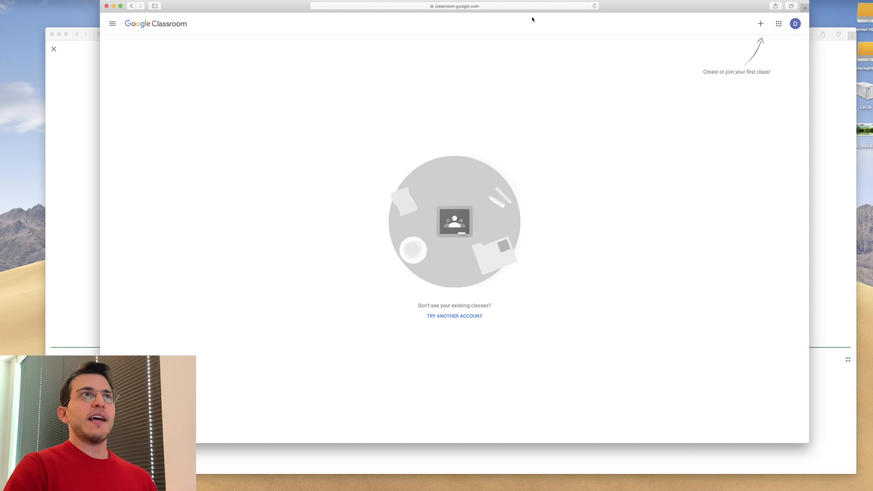
pyautogui.click(762, 24)
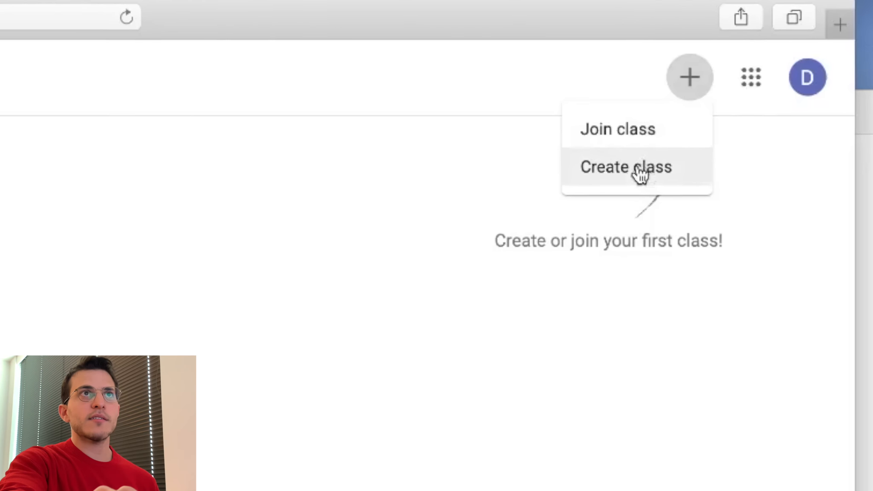
pyautogui.click(629, 133)
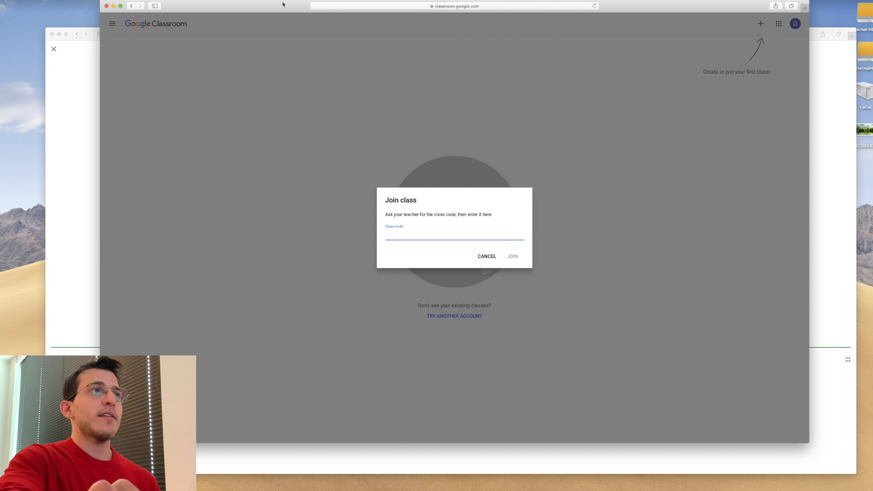
pyautogui.moveTo(283, 4); pyautogui.dragTo(305, 25)
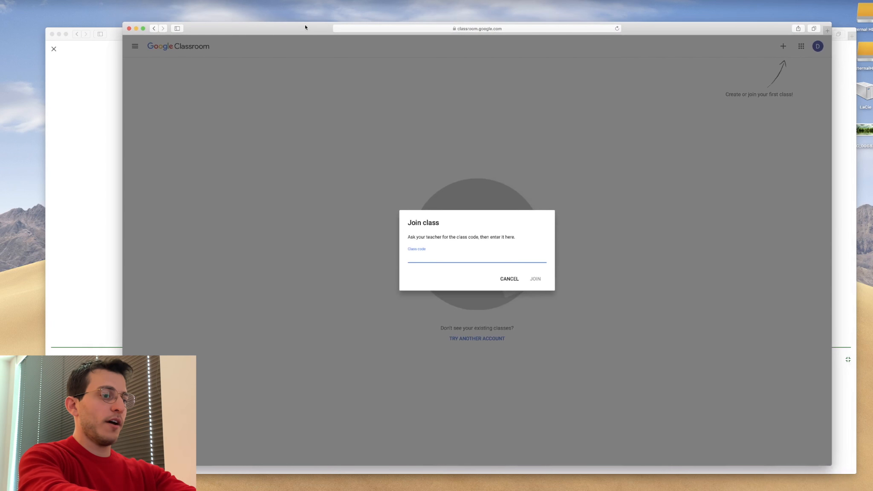
pyautogui.write('r')
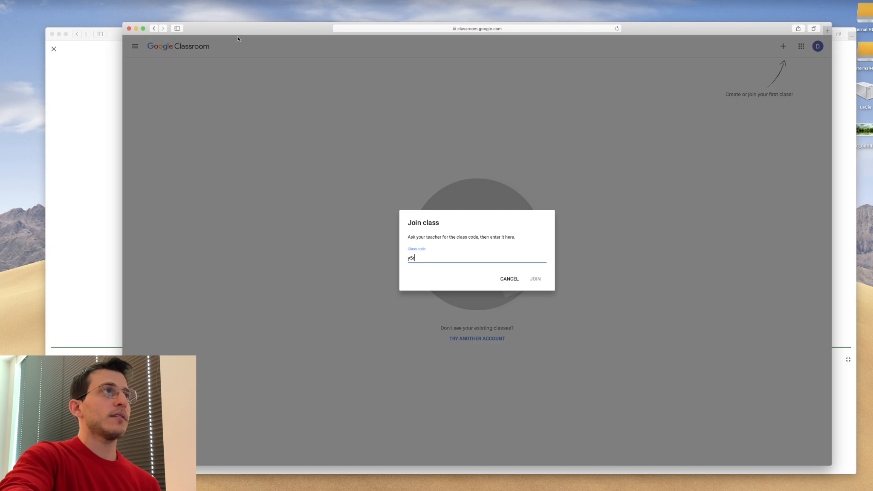
pyautogui.moveTo(237, 32); pyautogui.dragTo(243, 49)
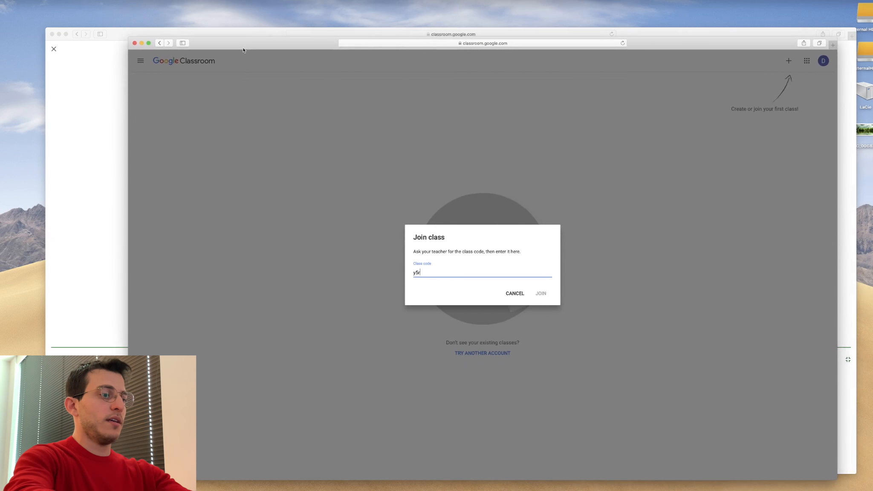
pyautogui.write('z1t')
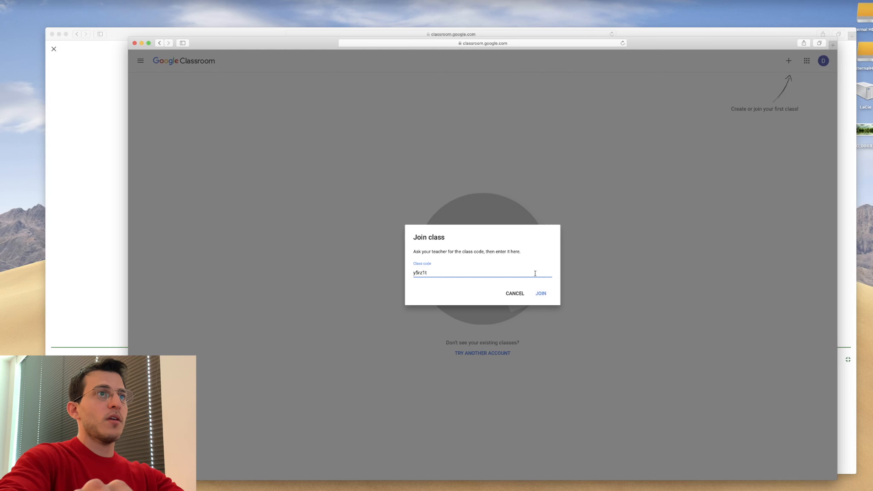
pyautogui.click(548, 294)
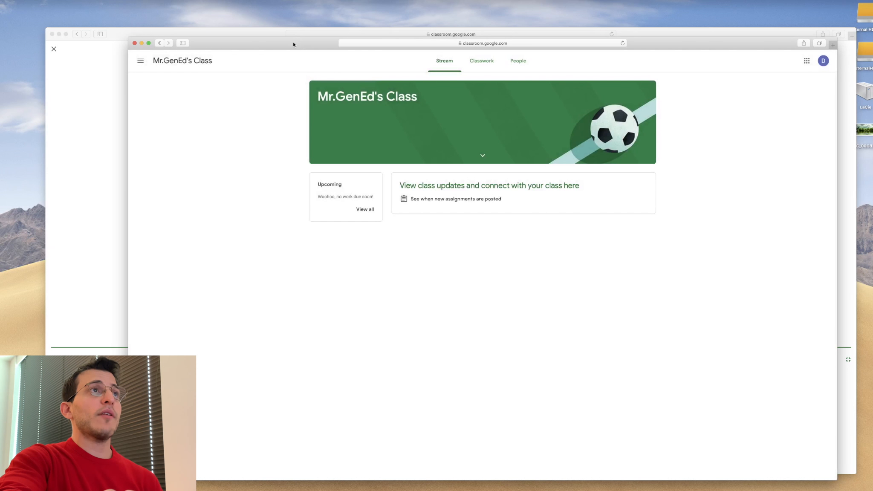
# - Open the Classwork page of the joined class in the student window
pyautogui.moveTo(293, 42); pyautogui.dragTo(287, 32)
pyautogui.click(476, 58)
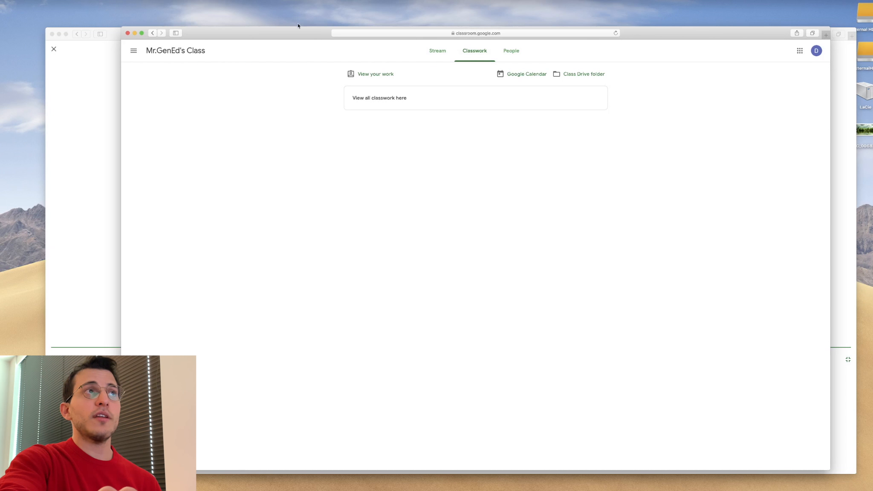
pyautogui.moveTo(303, 29); pyautogui.dragTo(301, 18)
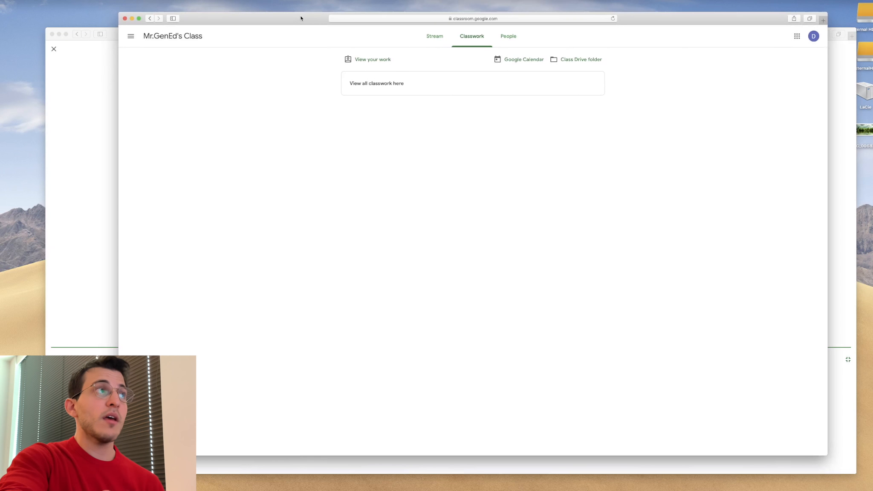
# - Close the full-screen class code in the teacher's window and open its Classwork page
pyautogui.click(49, 157)
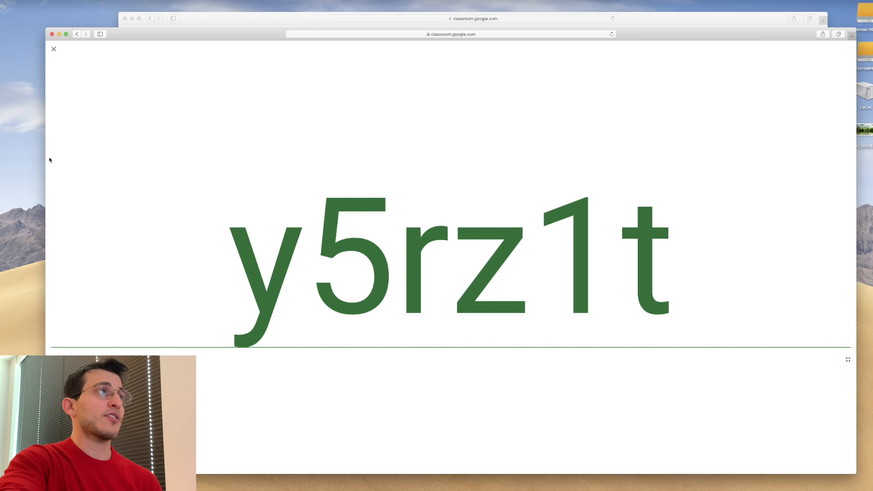
pyautogui.click(54, 49)
pyautogui.click(459, 54)
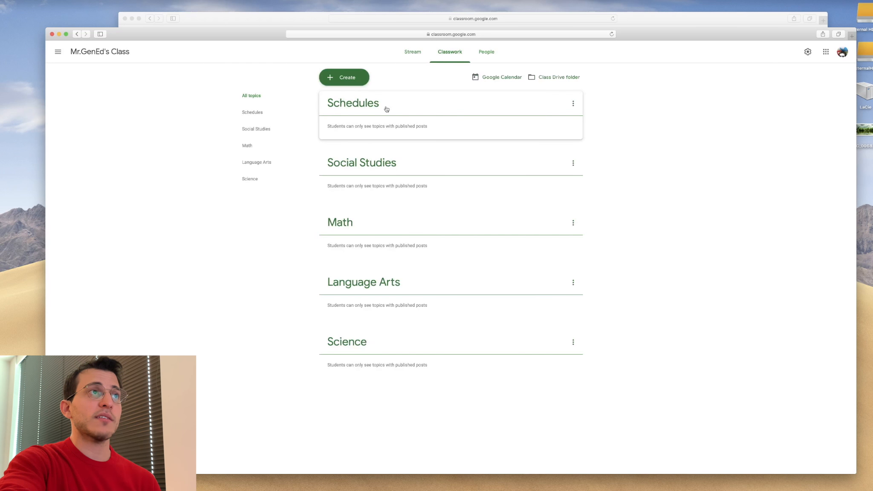
# - Start a new assignment in the teacher's Classwork page and set its points to Ungraded
pyautogui.click(656, 25)
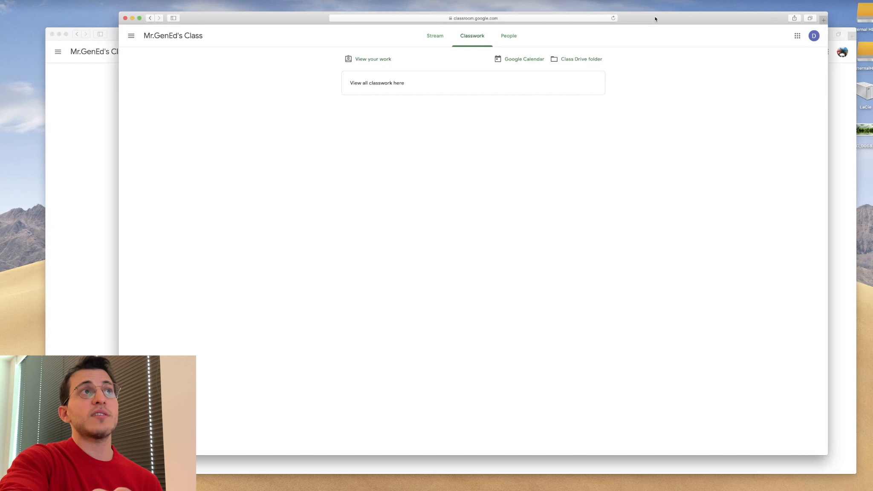
pyautogui.click(63, 170)
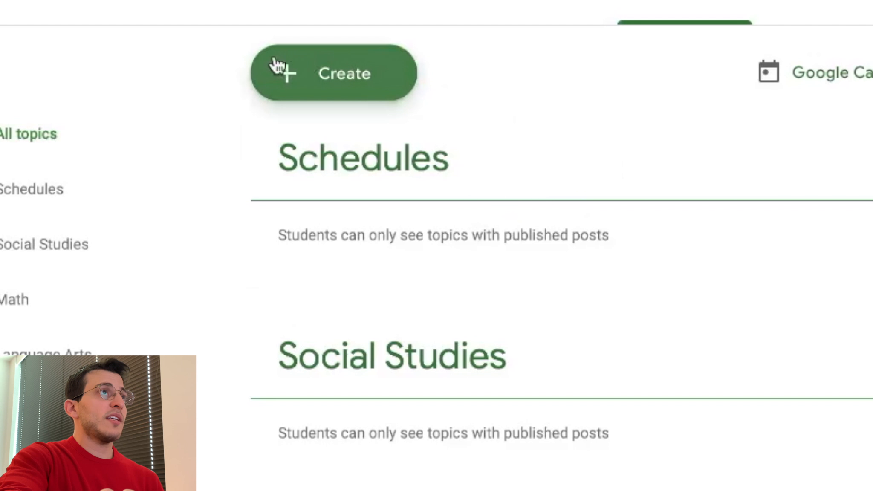
pyautogui.click(355, 81)
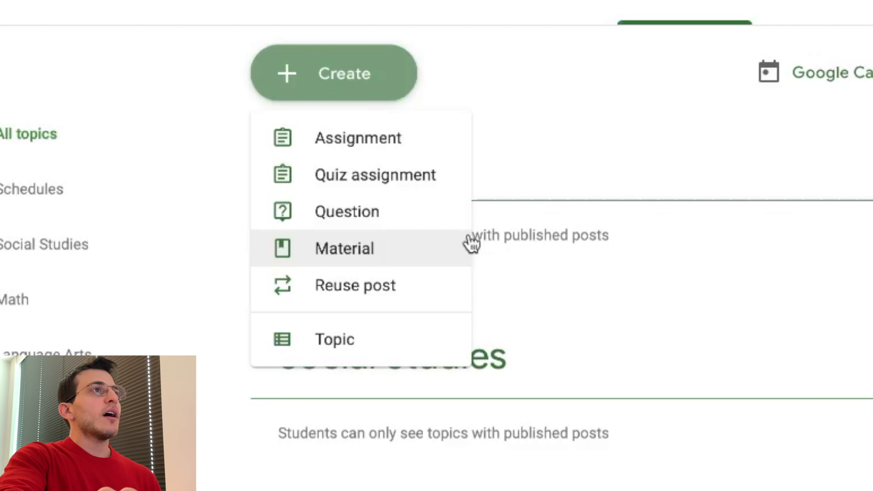
pyautogui.click(381, 154)
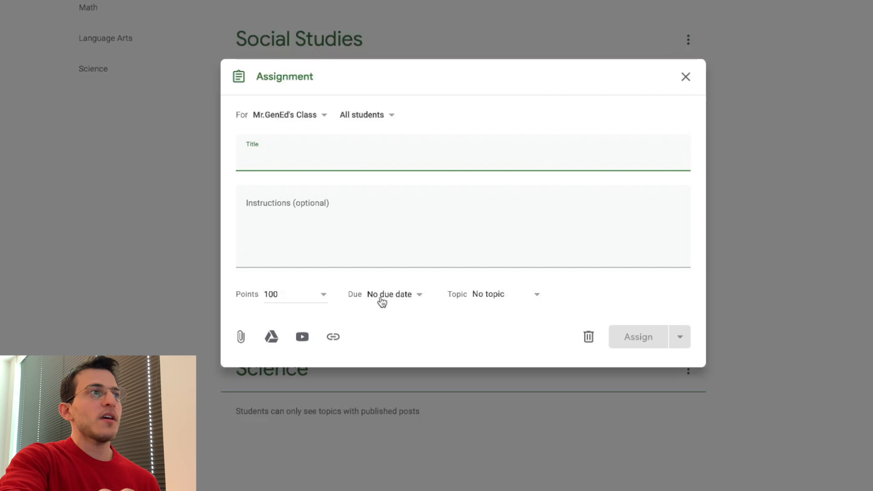
pyautogui.click(324, 295)
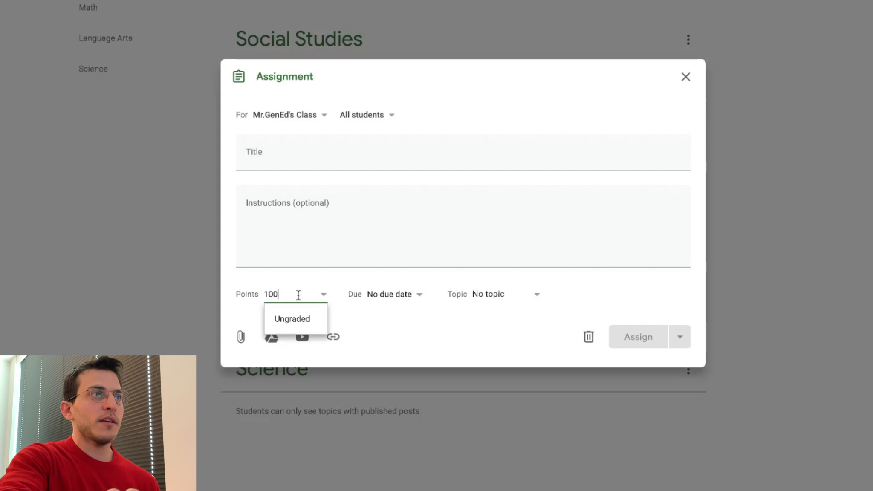
pyautogui.moveTo(299, 295); pyautogui.dragTo(246, 290)
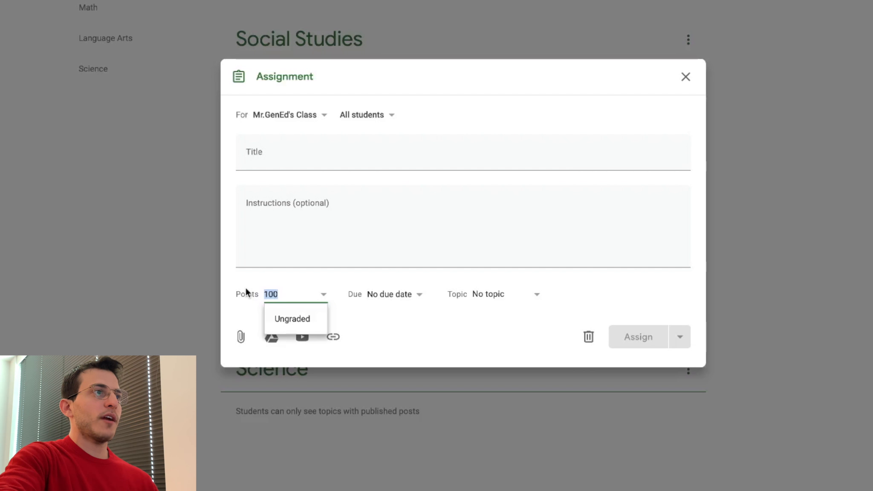
pyautogui.click(284, 331)
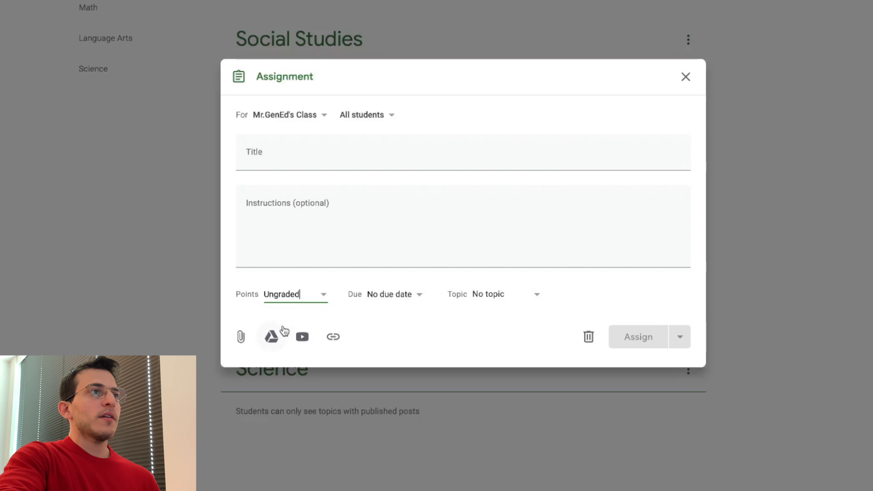
# - Set the assignment's due date to May 31, 2019 at 1:00 PM
pyautogui.click(398, 301)
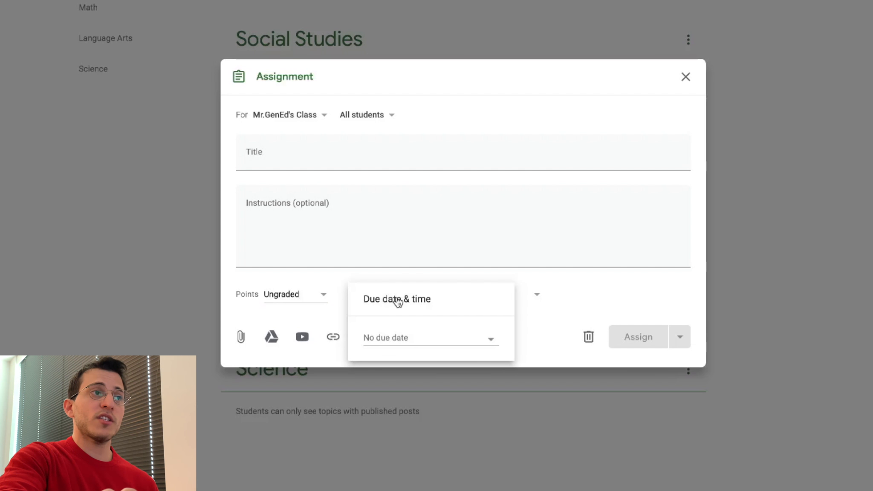
pyautogui.click(413, 338)
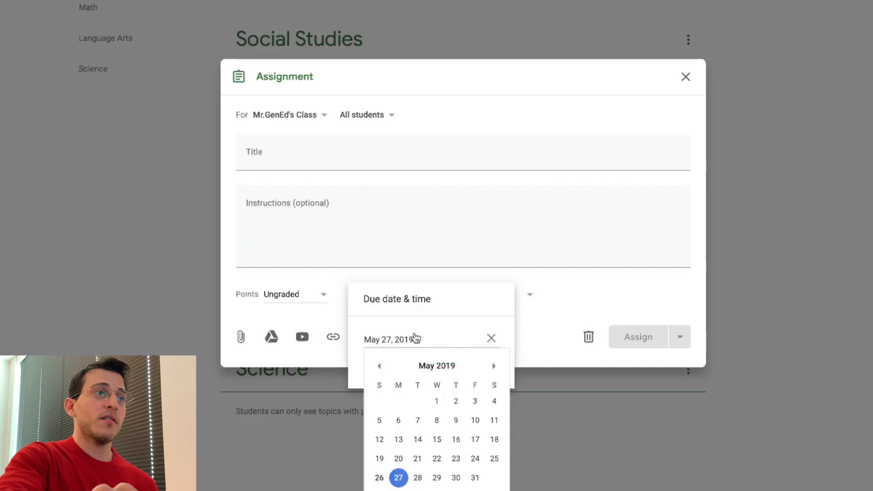
pyautogui.click(472, 480)
pyautogui.click(386, 366)
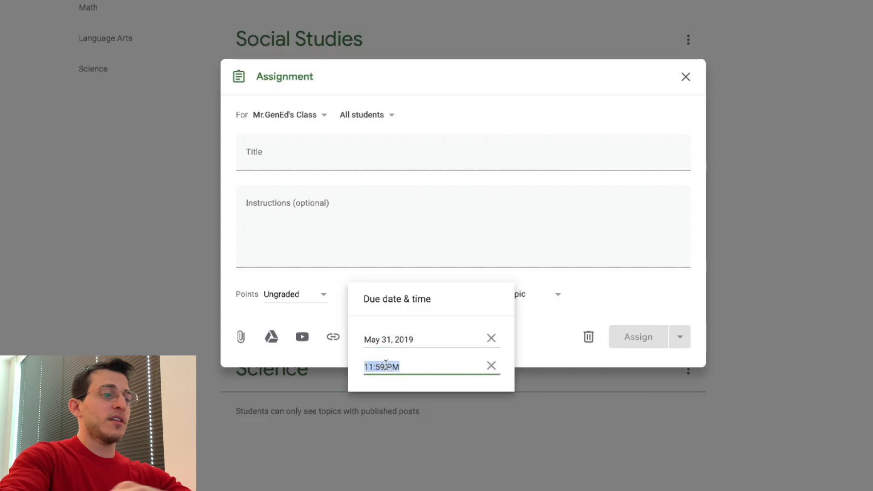
pyautogui.write('1:00')
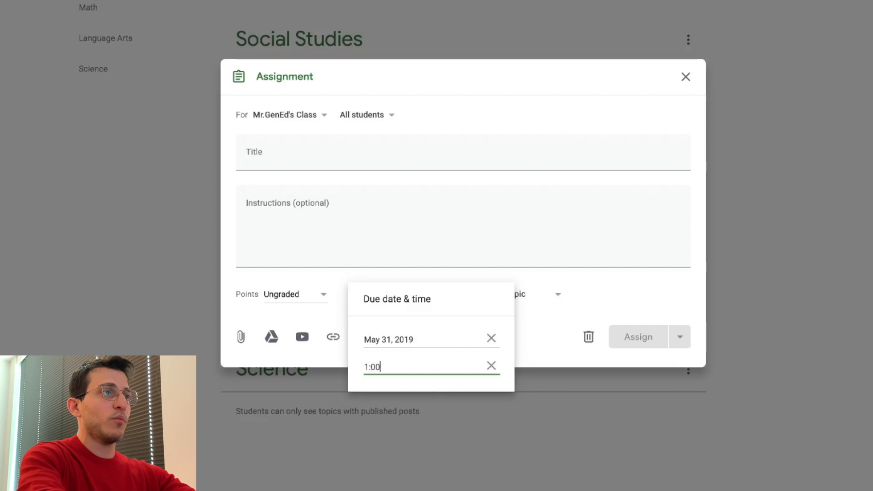
pyautogui.write(' PM')
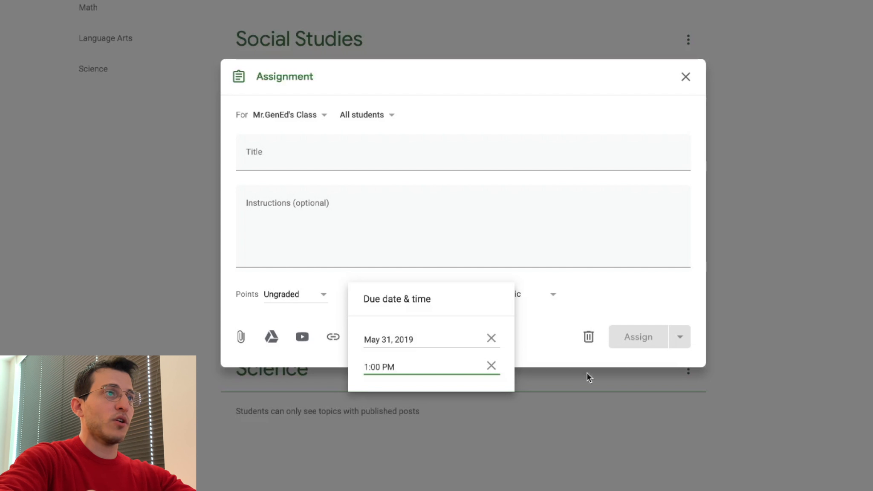
pyautogui.click(560, 344)
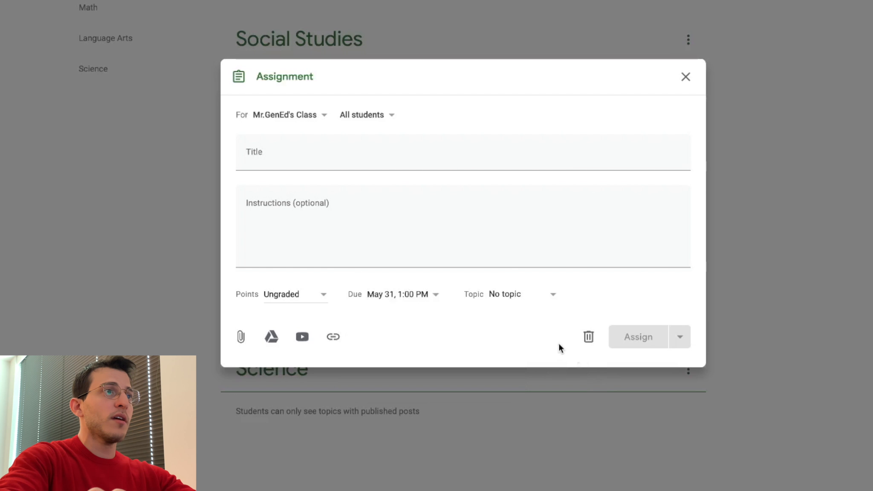
# - Assign the topic Math and title the assignment "YEAR INTRO | Figure Me Out"
pyautogui.click(534, 299)
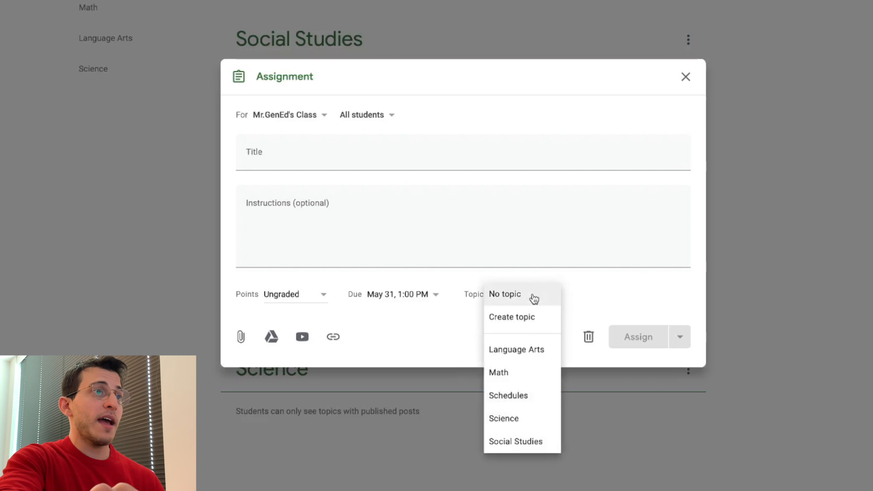
pyautogui.click(515, 421)
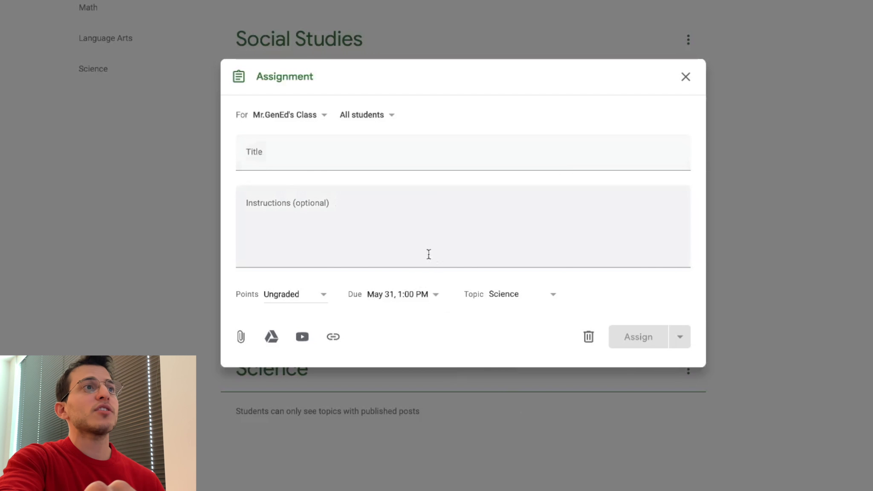
pyautogui.click(513, 293)
pyautogui.click(520, 259)
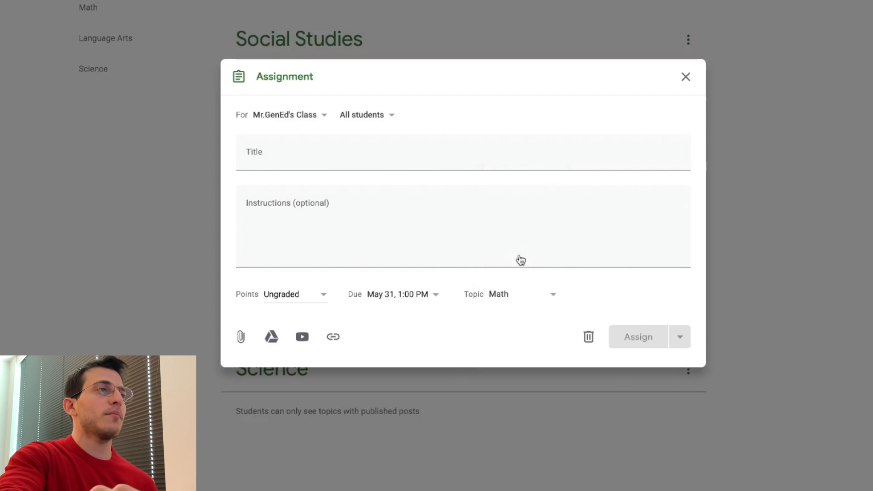
pyautogui.click(280, 154)
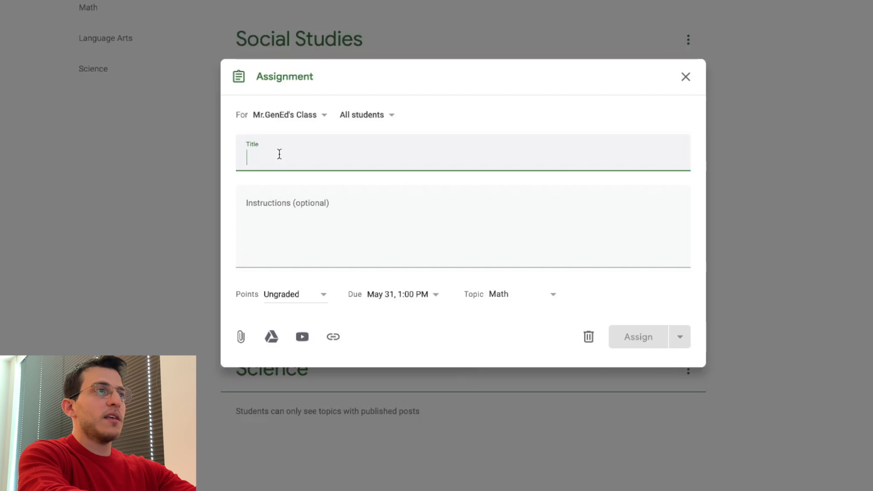
pyautogui.write('YEAR INTRO | ')
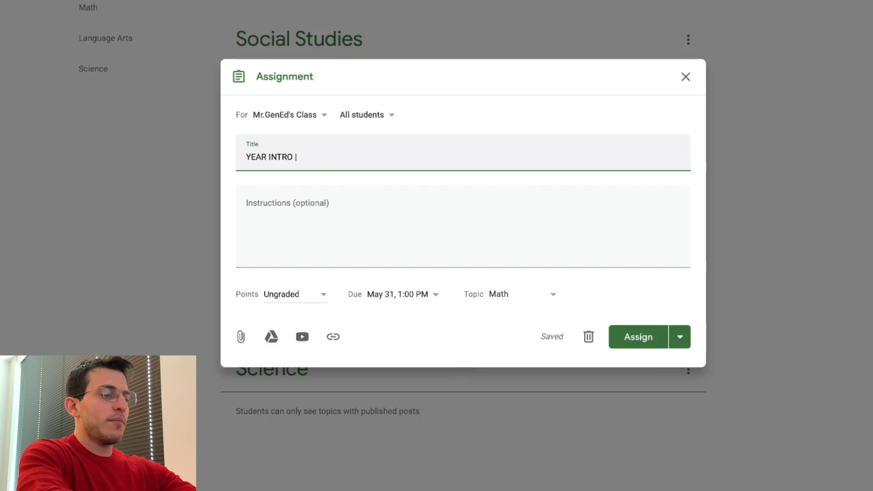
pyautogui.write('Figure ')
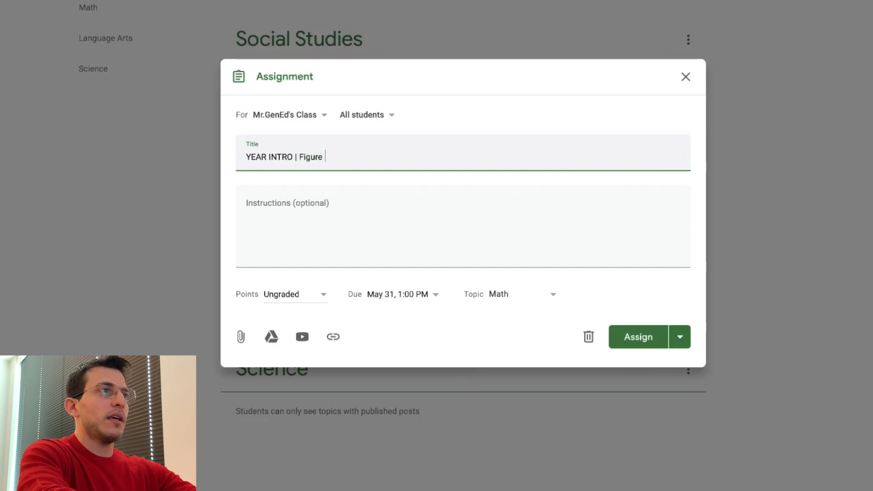
pyautogui.write('Me Out')
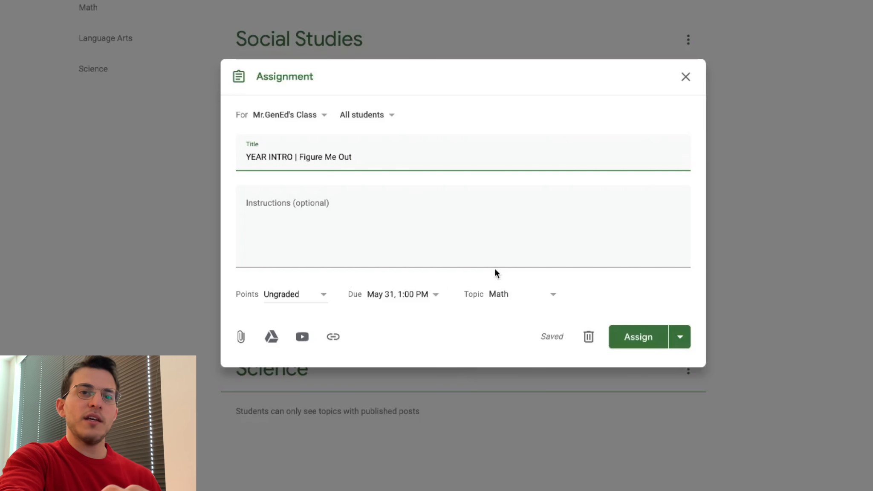
# - Review the assignment's student recipients and the file upload option without changing them
pyautogui.click(377, 122)
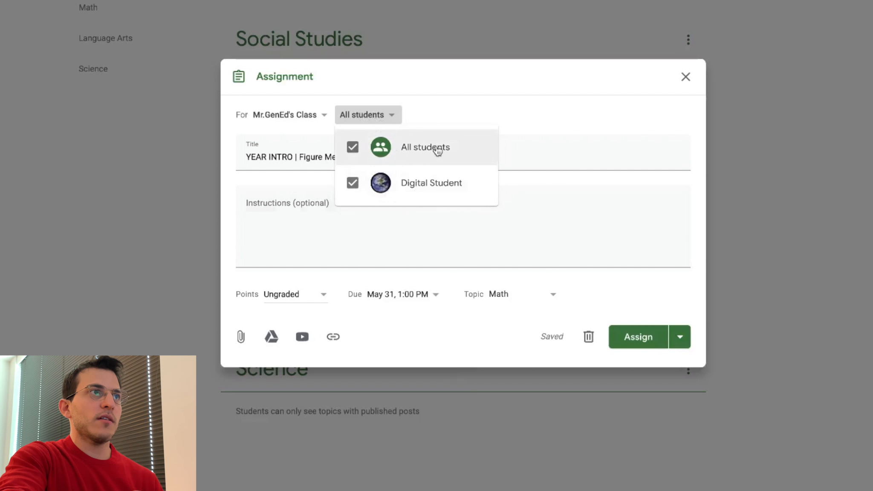
pyautogui.click(363, 211)
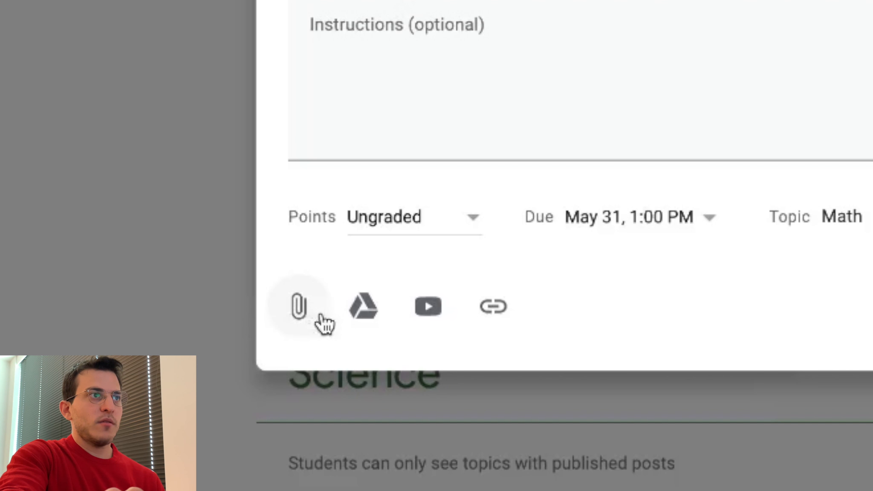
pyautogui.click(299, 307)
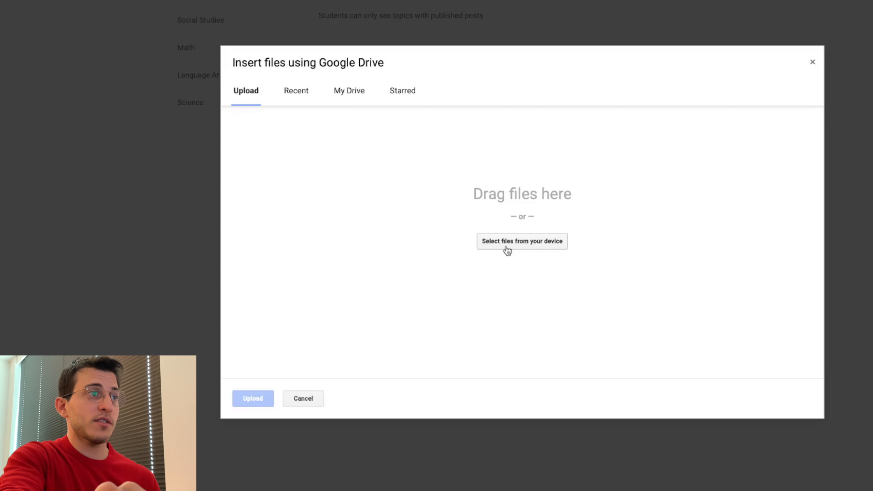
pyautogui.click(303, 398)
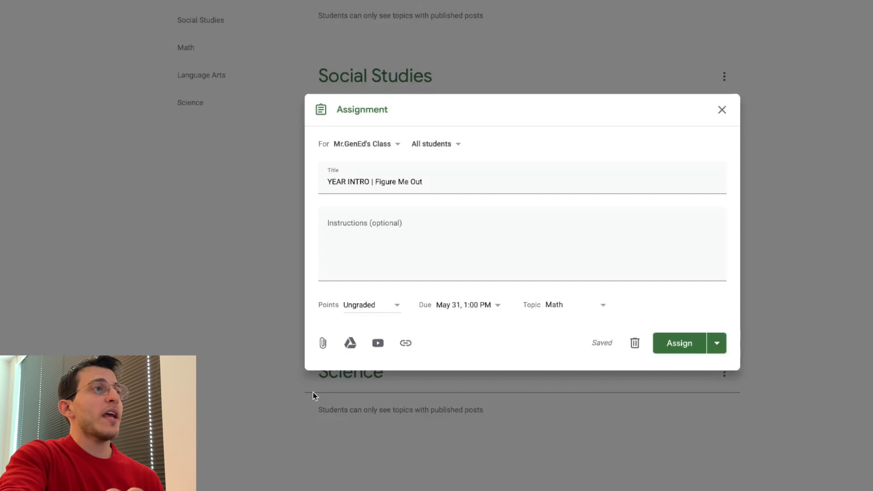
# - Open the Google Drive picker to choose a file to attach, browsing My Drive and Recent files
pyautogui.click(352, 345)
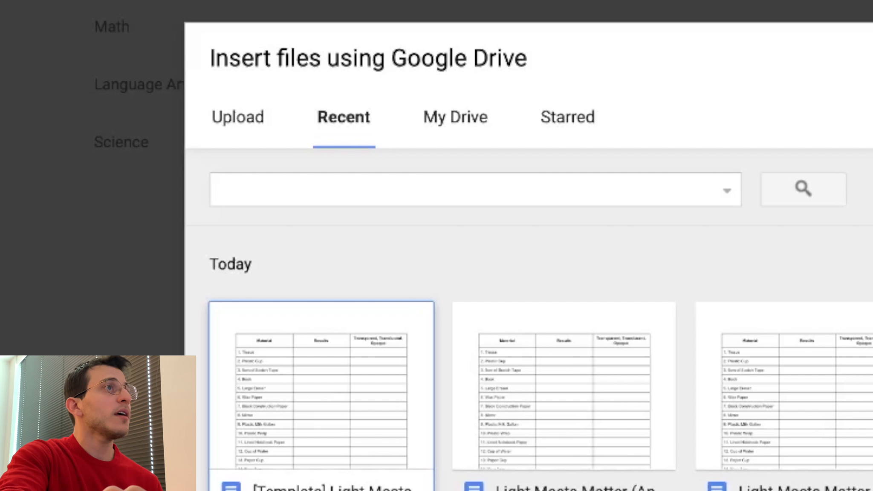
pyautogui.click(432, 124)
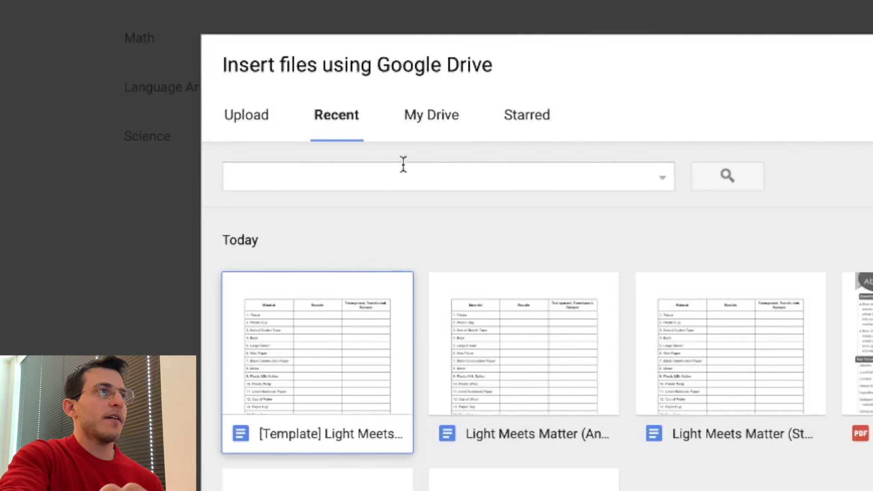
pyautogui.click(412, 130)
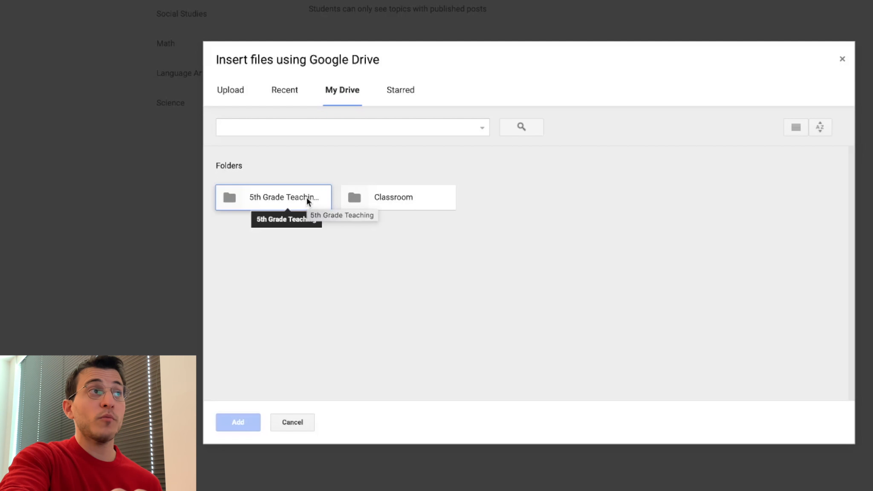
pyautogui.click(286, 94)
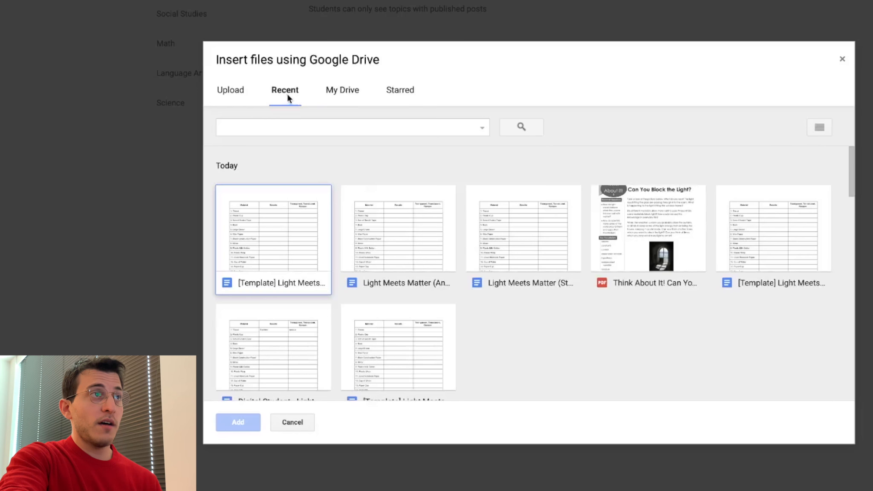
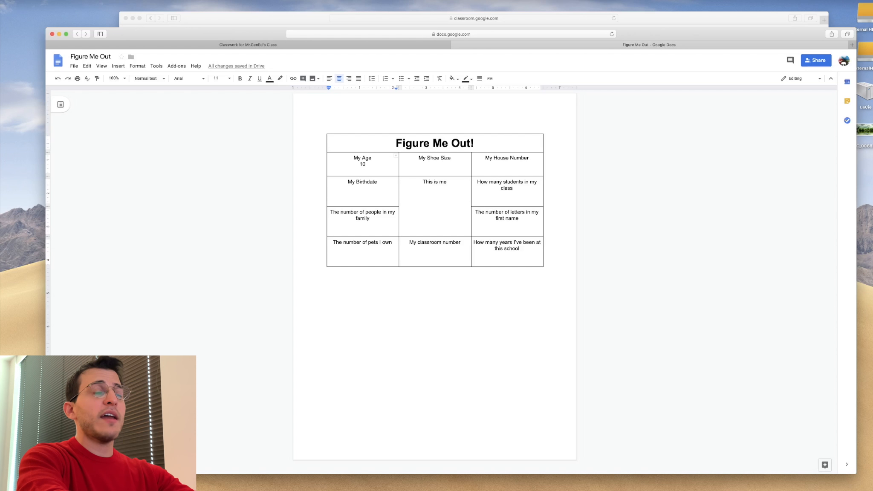
# - Clear the sample age from the My Age cell of the template document and return to the assignment form
pyautogui.press('BackSpace')
pyautogui.press('BackSpace')
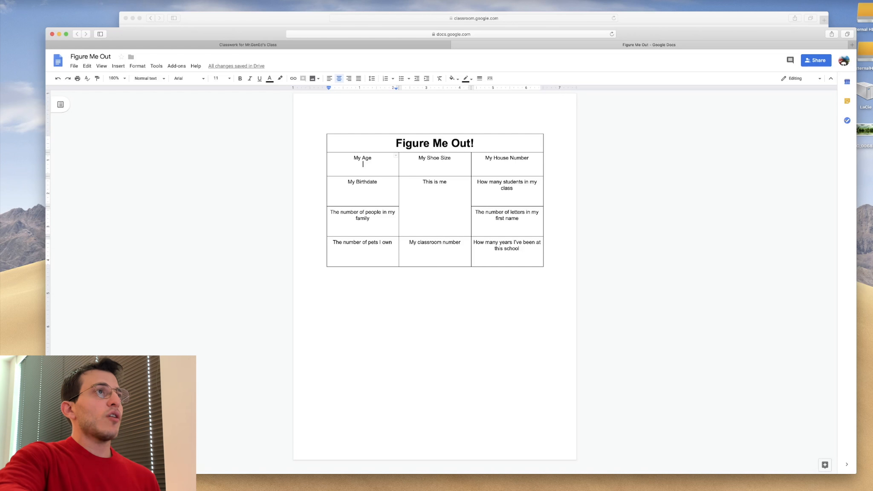
pyautogui.click(272, 48)
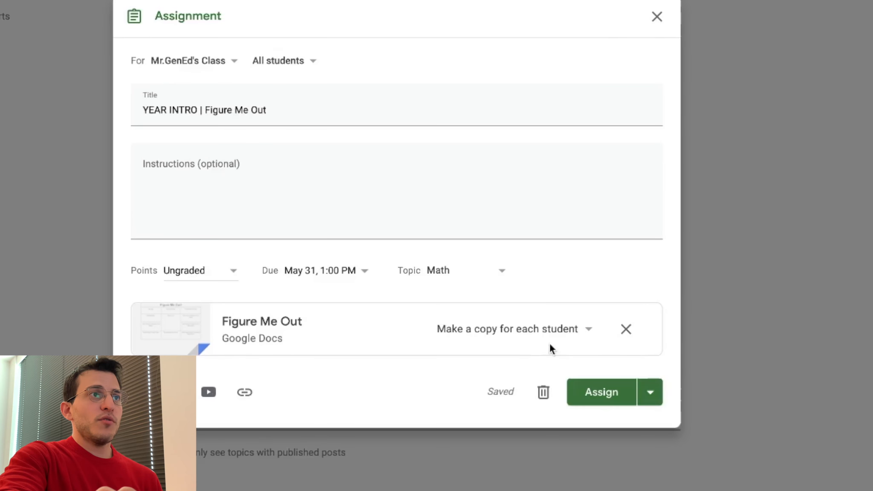
# - Switch the attached file's sharing option to Students can edit file
pyautogui.click(553, 341)
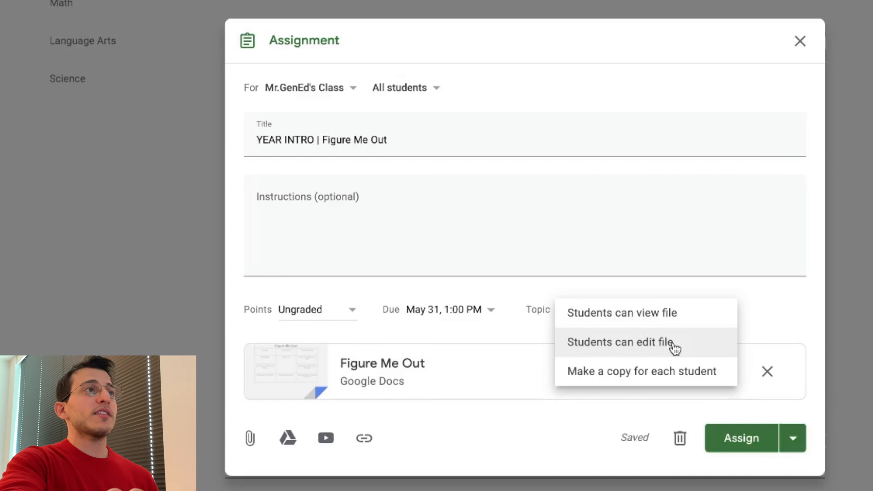
pyautogui.click(675, 349)
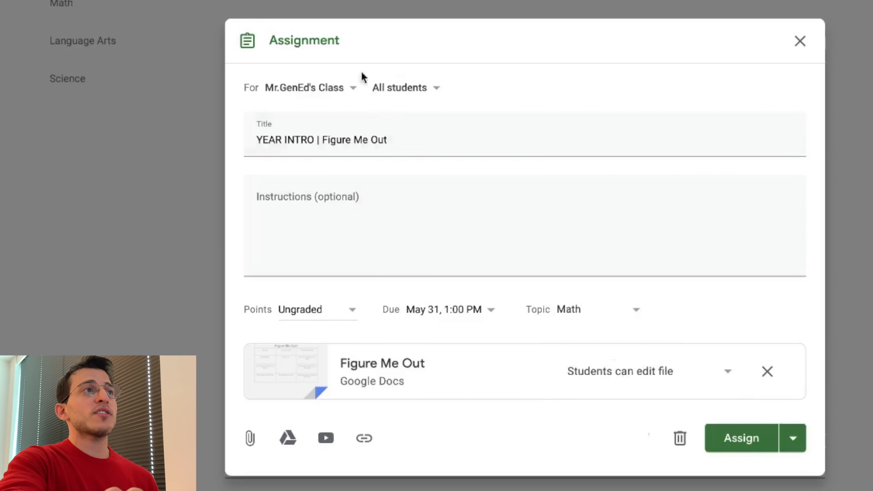
# - Check which students the assignment is addressed to
pyautogui.click(407, 88)
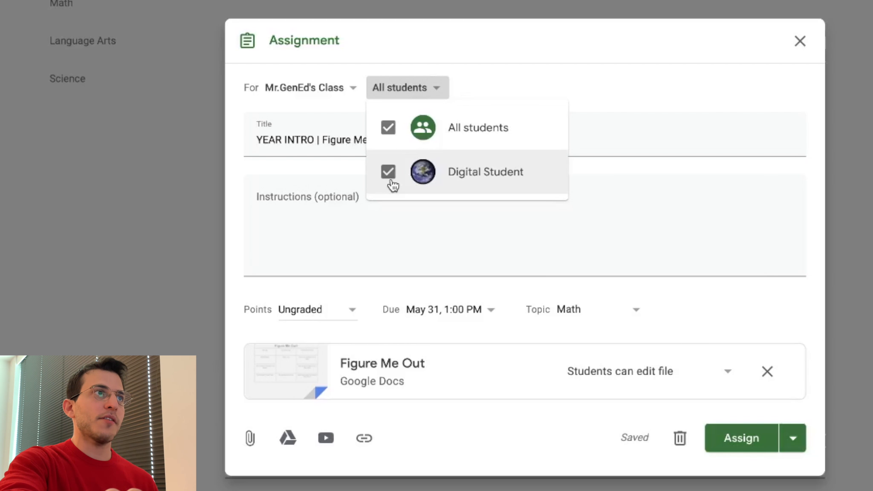
pyautogui.click(396, 98)
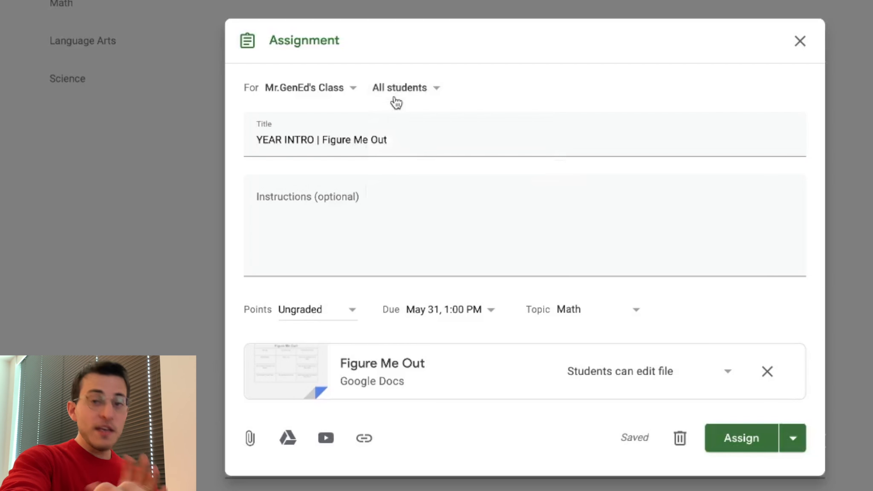
# - Set the attachment to Make a copy for each student and assign the post
pyautogui.click(716, 379)
pyautogui.click(704, 414)
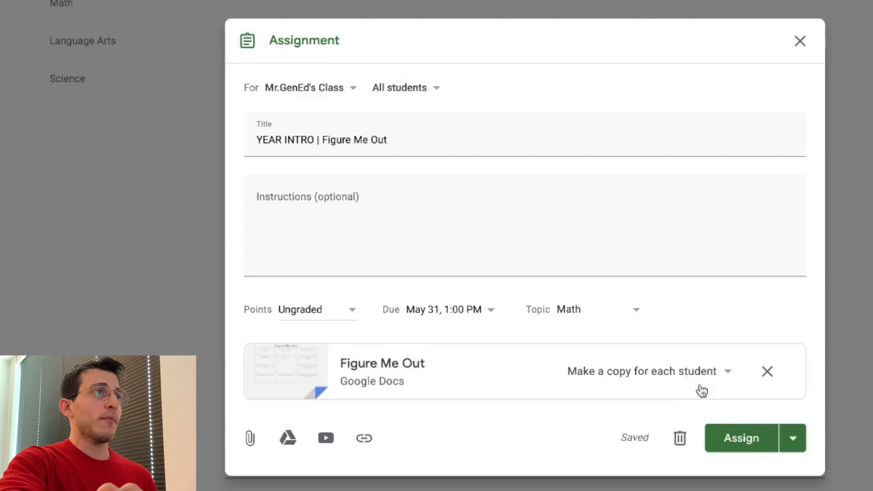
pyautogui.click(757, 444)
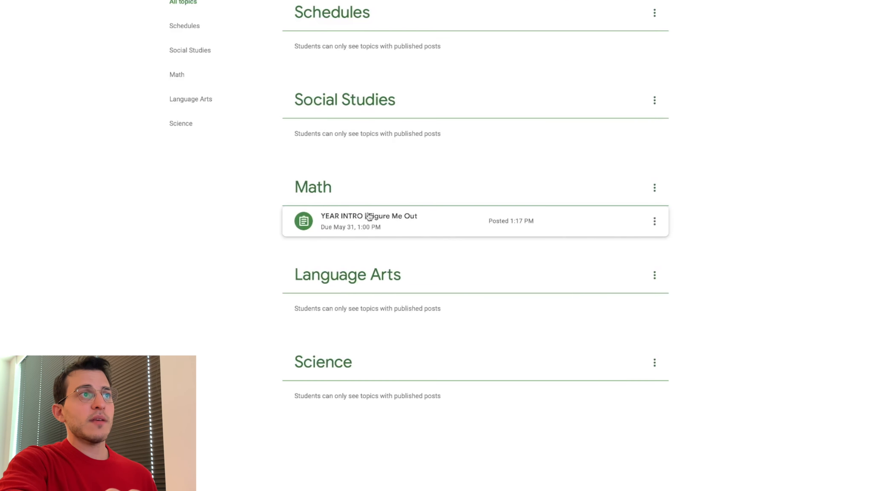
# - Preview the posted assignment from the teacher's classwork page and from the student's account
pyautogui.click(370, 217)
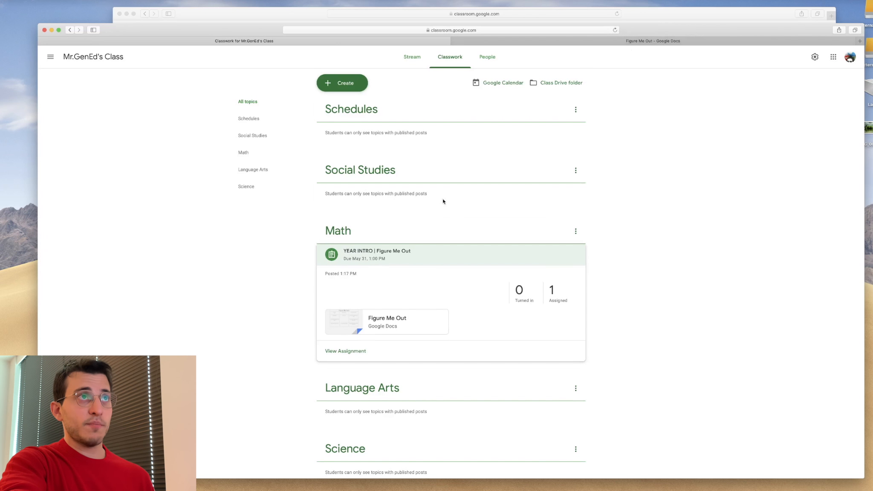
pyautogui.click(633, 16)
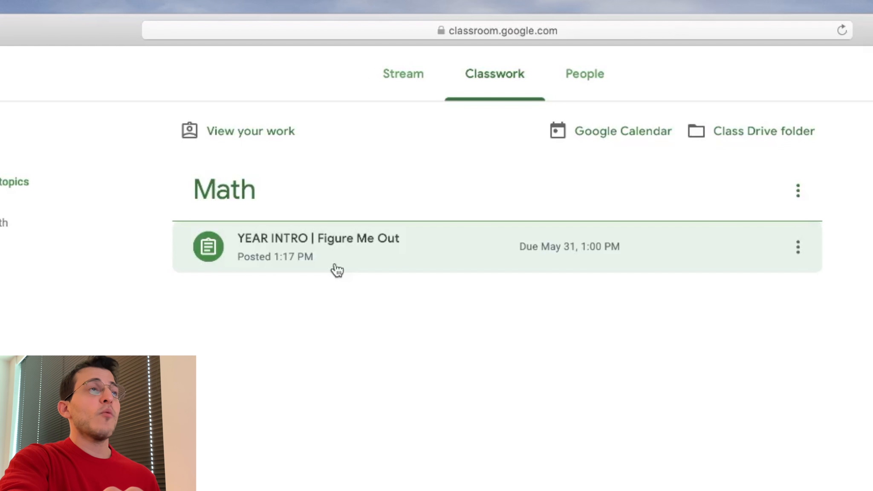
pyautogui.click(337, 270)
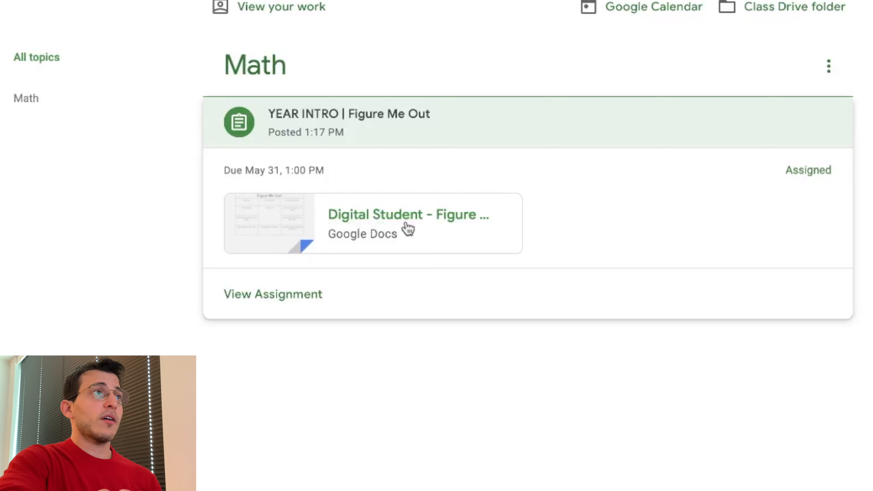
pyautogui.click(273, 294)
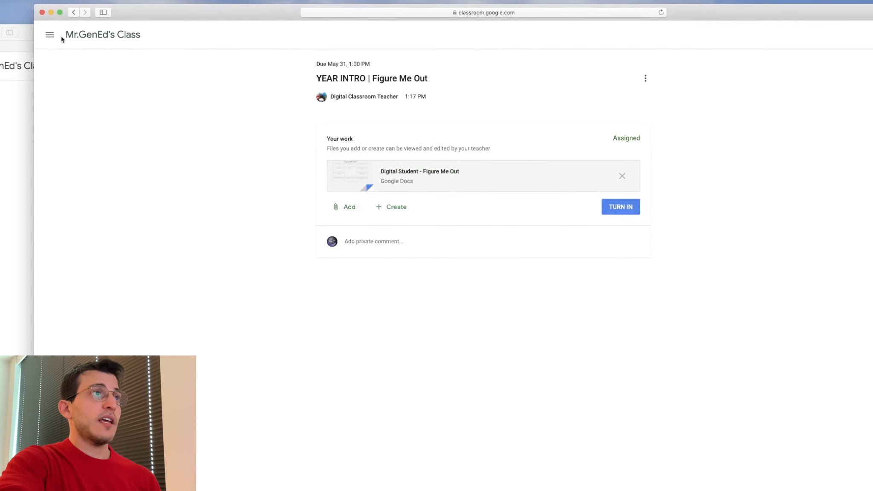
pyautogui.click(153, 20)
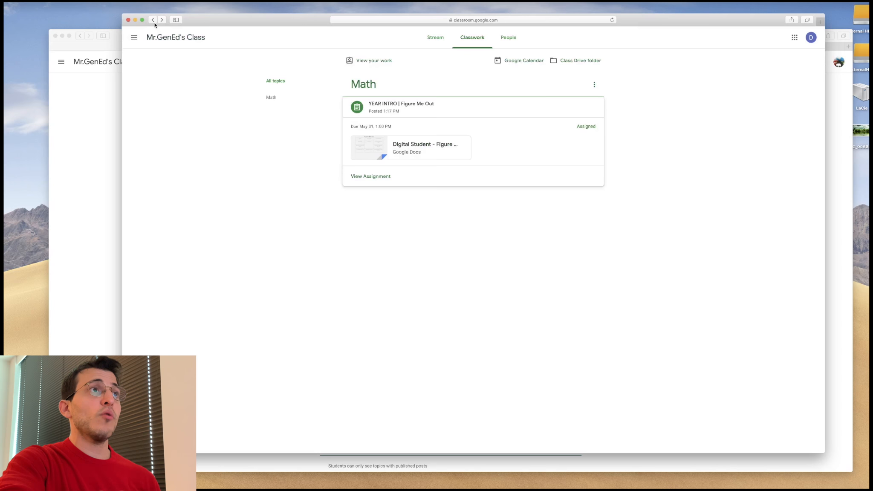
# - Open the student's copy of Figure Me Out and place the cursor in the My Age cell
pyautogui.click(417, 148)
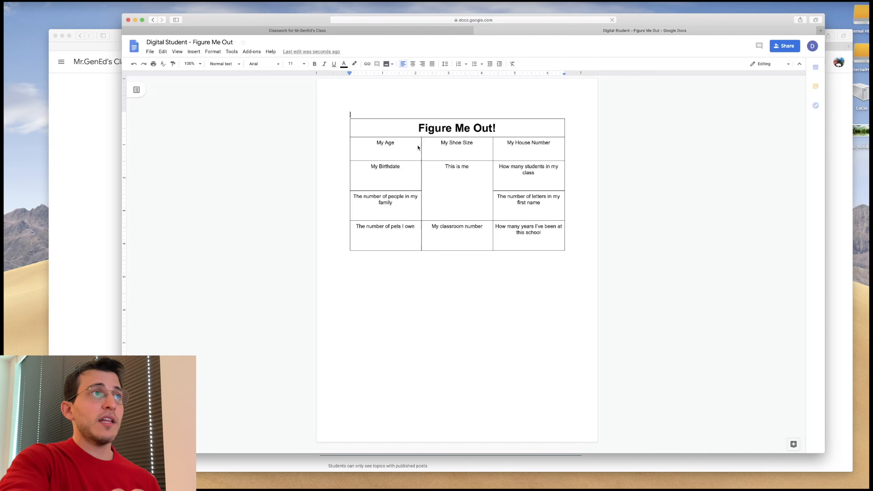
pyautogui.click(385, 143)
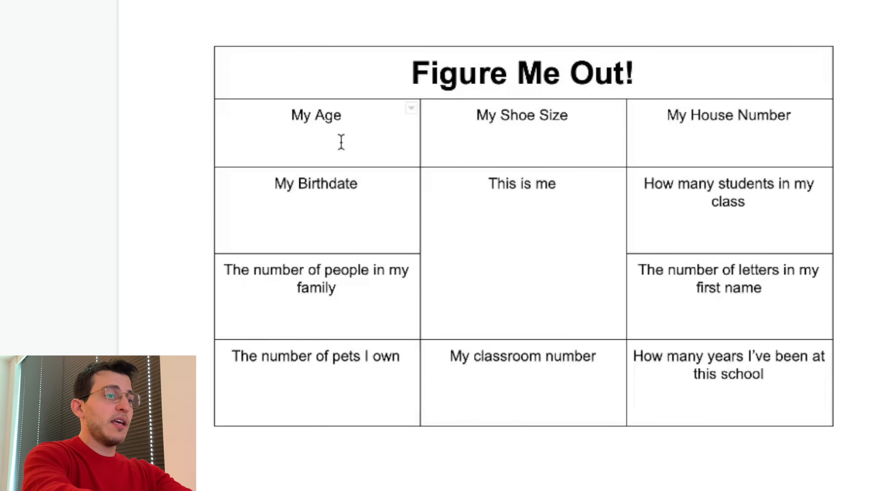
pyautogui.write('10')
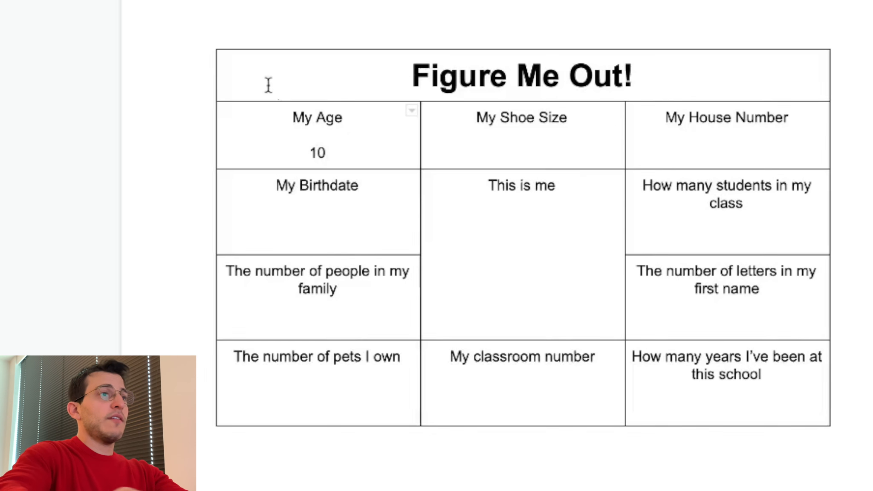
pyautogui.press('BackSpace')
pyautogui.press('BackSpace')
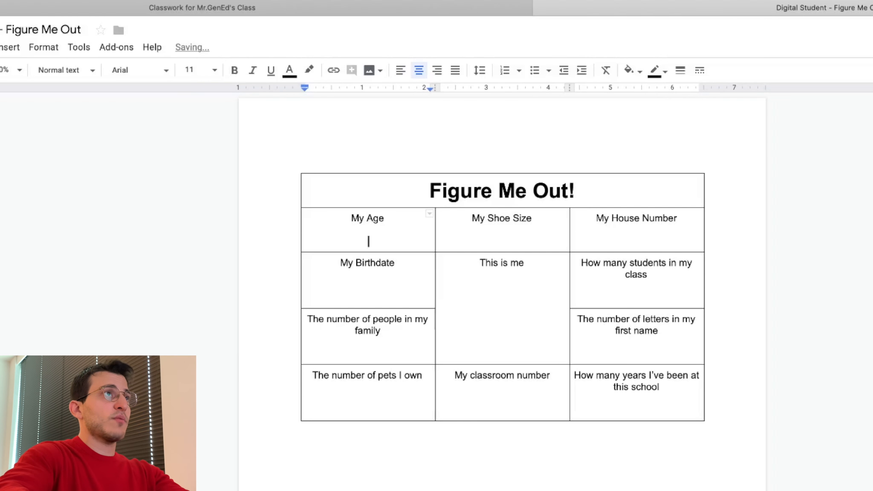
# - Set the My Age cell's font size to 20 and font to Lobster, and enter the age 10
pyautogui.click(191, 69)
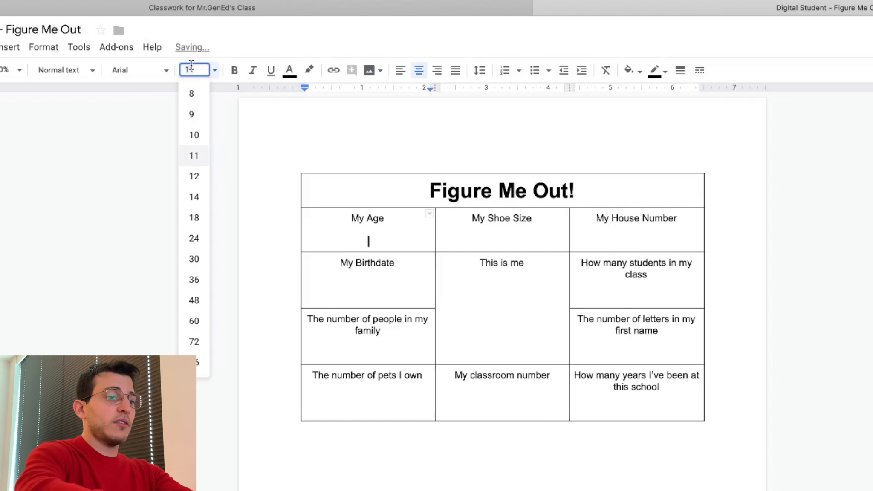
pyautogui.write('200')
pyautogui.press('Return')
pyautogui.click(192, 66)
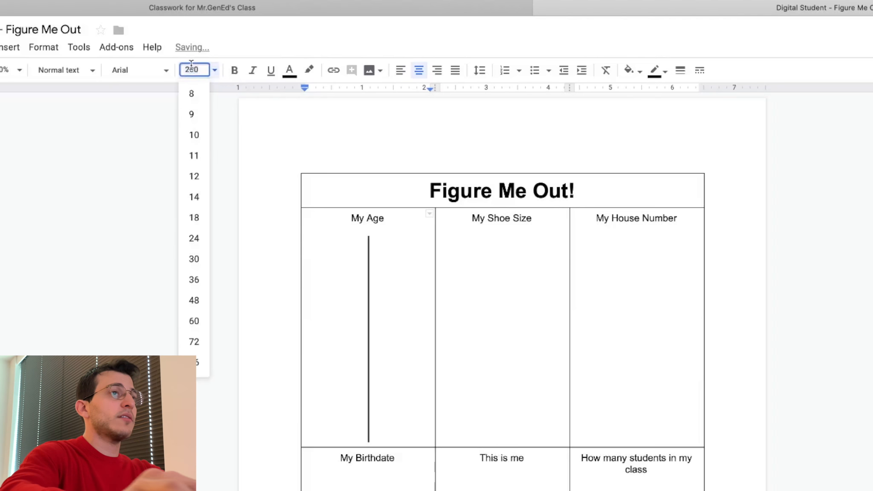
pyautogui.press('BackSpace')
pyautogui.press('Return')
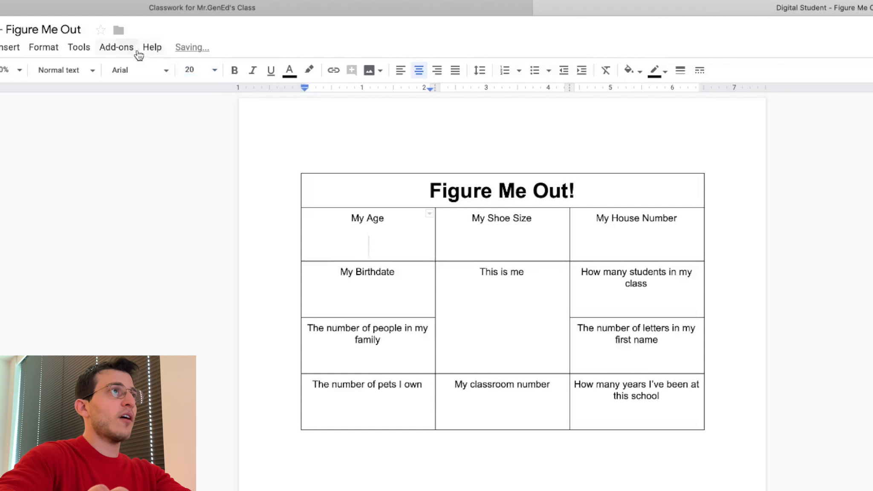
pyautogui.click(141, 70)
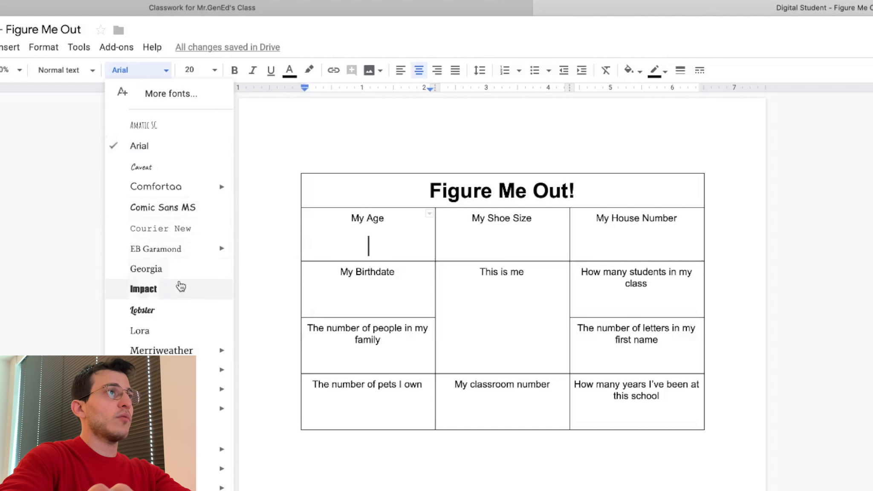
pyautogui.click(182, 312)
pyautogui.write('10')
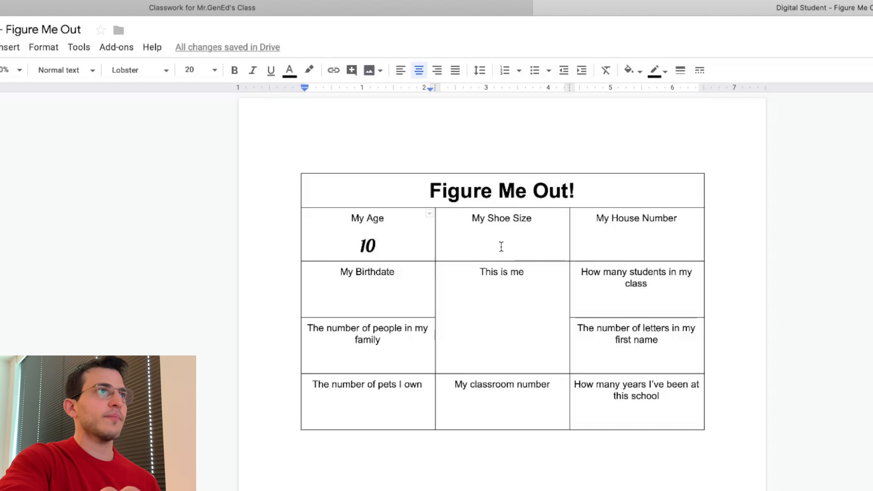
# - Insert a new drawing into the This is me cell of the student's document
pyautogui.click(365, 302)
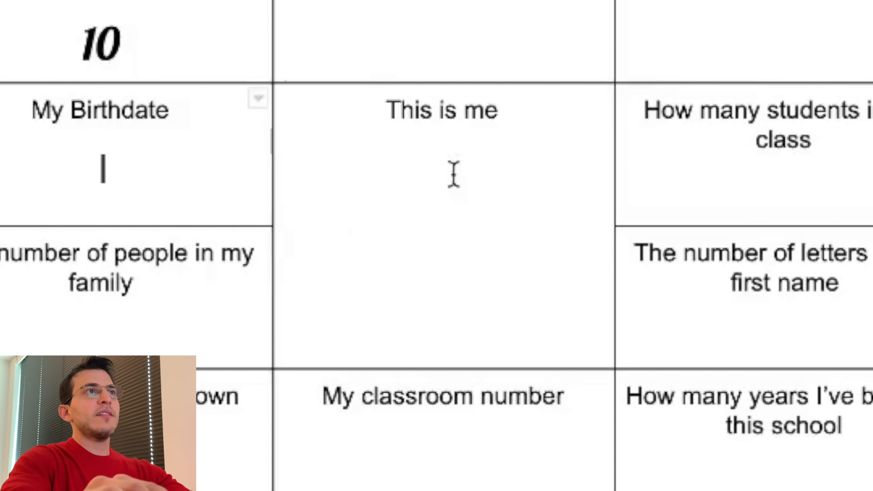
pyautogui.click(453, 174)
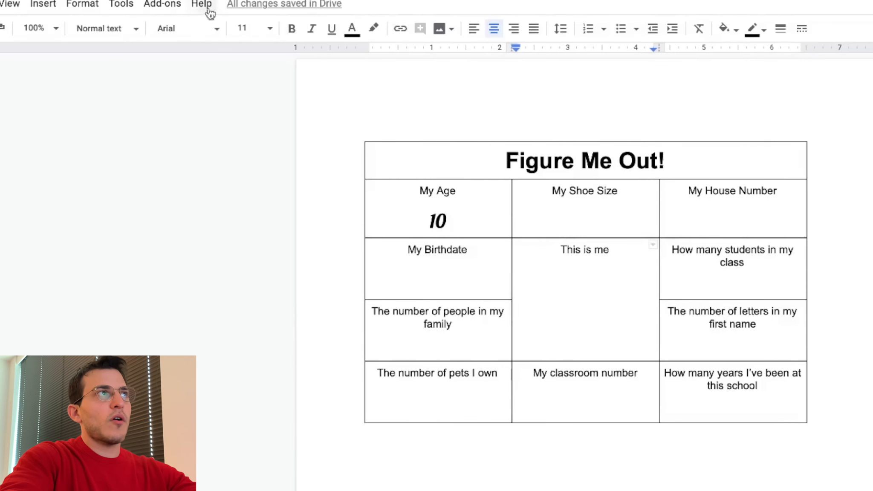
pyautogui.click(121, 55)
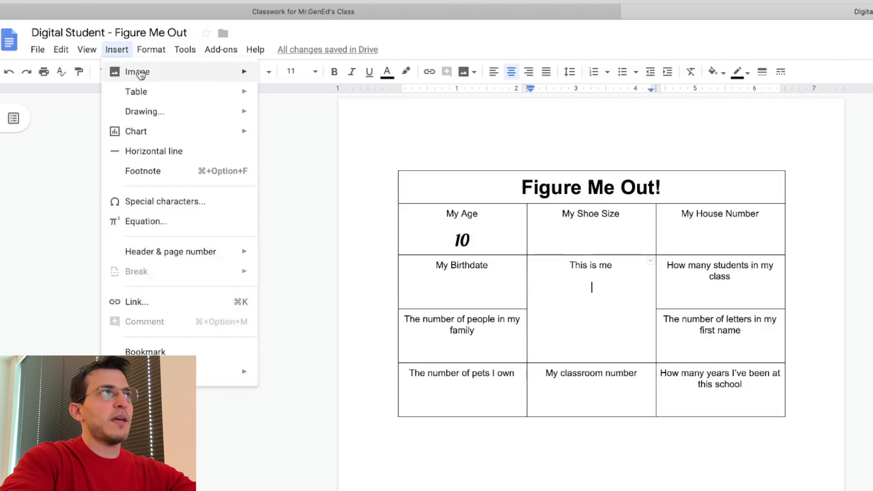
pyautogui.click(126, 51)
pyautogui.click(125, 51)
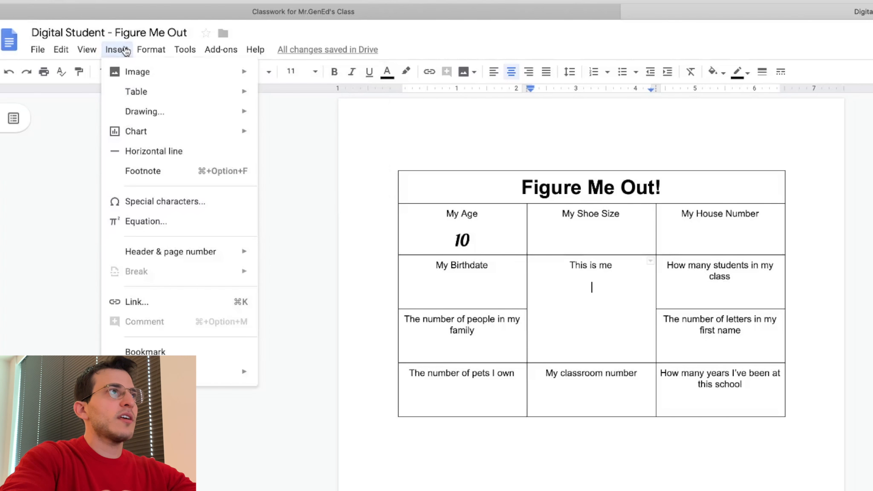
pyautogui.moveTo(171, 112)
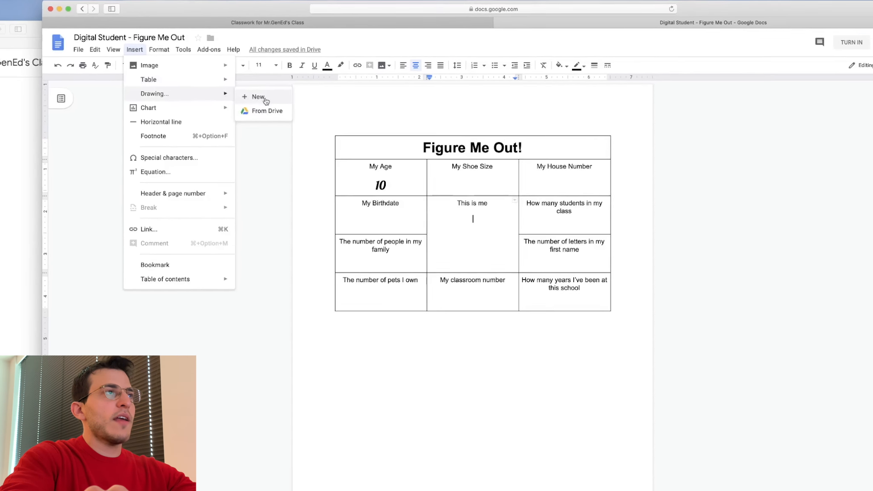
pyautogui.click(286, 112)
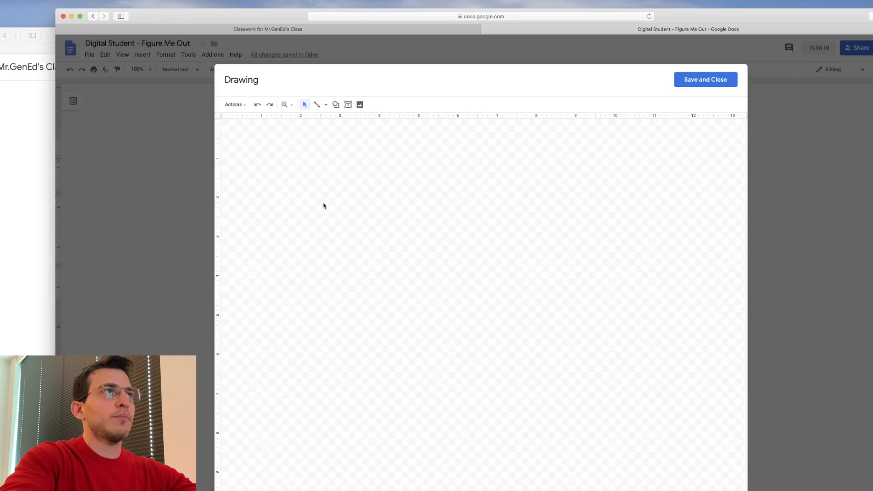
# - Draw a smiling stick figure with the Scribble tool and save the drawing into the cell
pyautogui.click(326, 105)
pyautogui.click(347, 199)
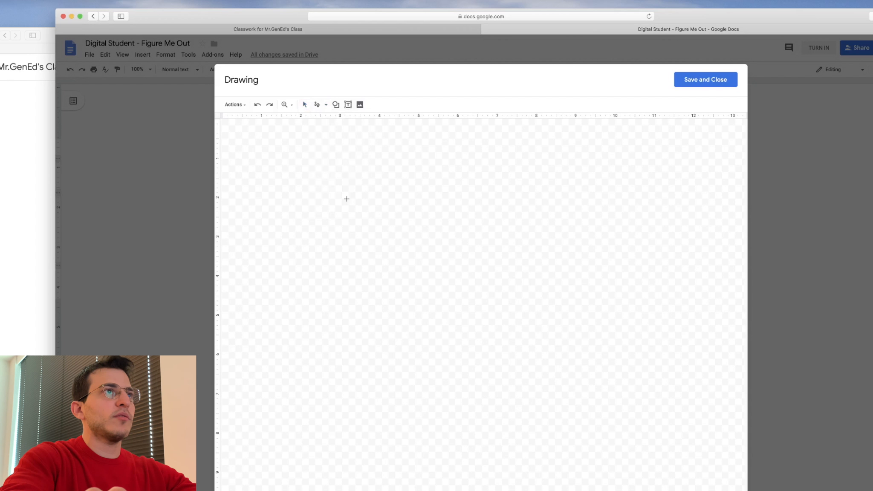
pyautogui.moveTo(527, 212)
pyautogui.mouseDown()
pyautogui.moveTo(416, 300)
pyautogui.moveTo(535, 212)
pyautogui.mouseUp()
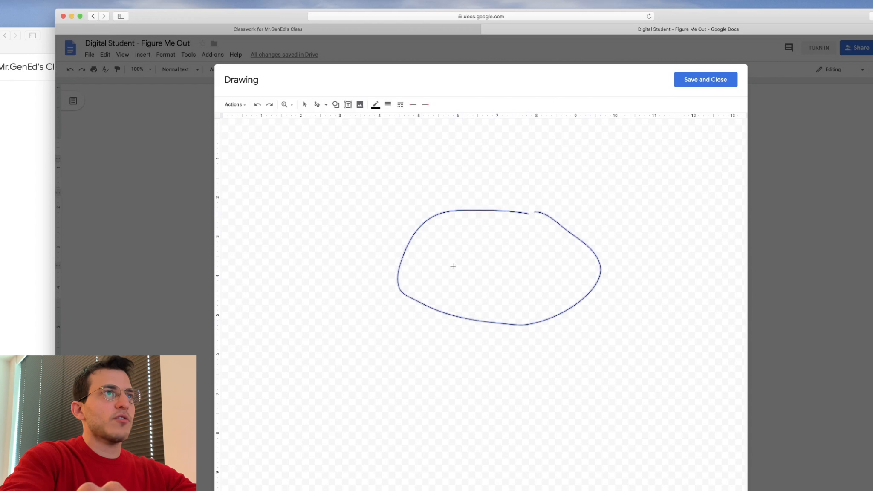
pyautogui.moveTo(454, 266)
pyautogui.mouseDown()
pyautogui.moveTo(516, 263)
pyautogui.moveTo(519, 247)
pyautogui.mouseUp()
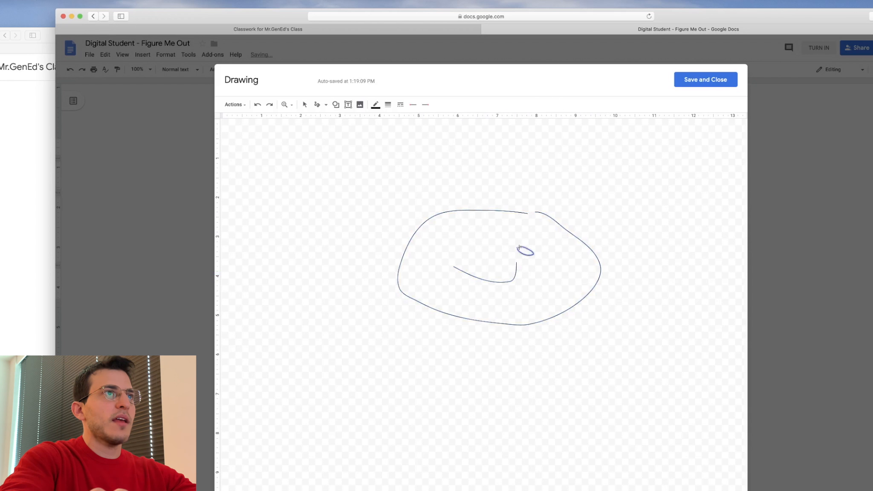
pyautogui.moveTo(447, 232)
pyautogui.mouseDown()
pyautogui.moveTo(464, 242)
pyautogui.moveTo(447, 232)
pyautogui.mouseUp()
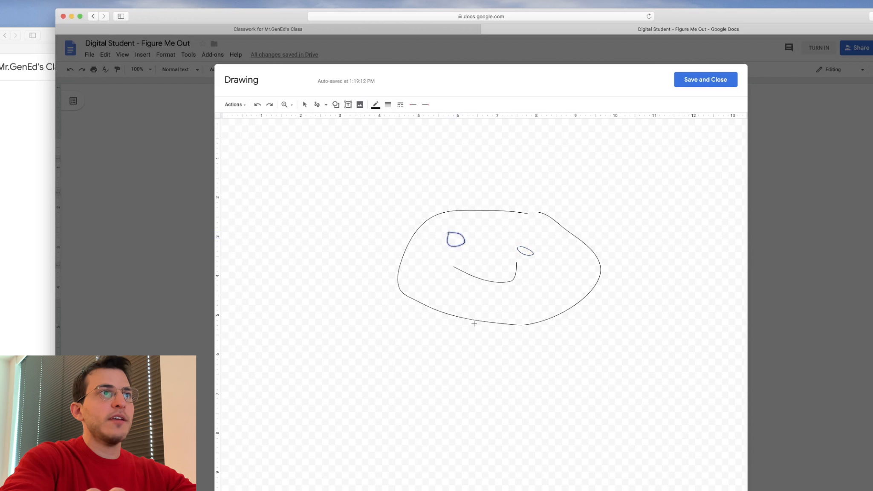
pyautogui.moveTo(474, 324)
pyautogui.mouseDown()
pyautogui.moveTo(475, 468)
pyautogui.moveTo(437, 490)
pyautogui.mouseUp()
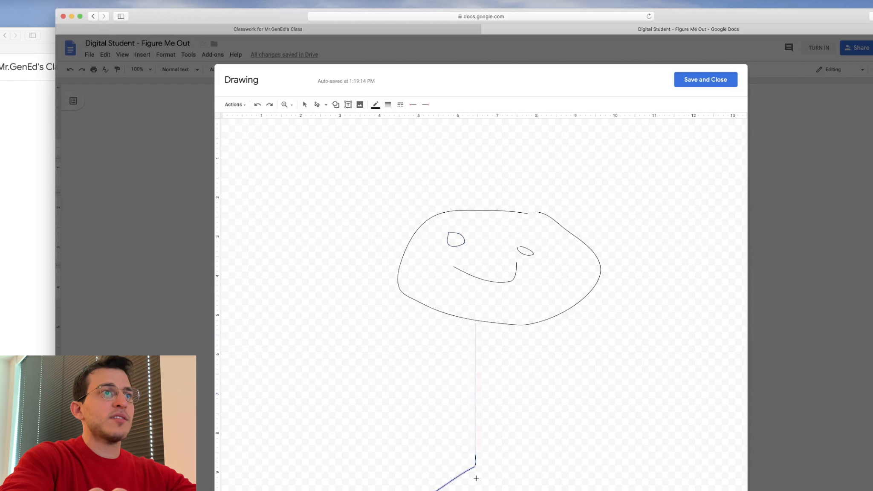
pyautogui.moveTo(474, 468); pyautogui.dragTo(562, 490)
pyautogui.moveTo(475, 399); pyautogui.dragTo(531, 389)
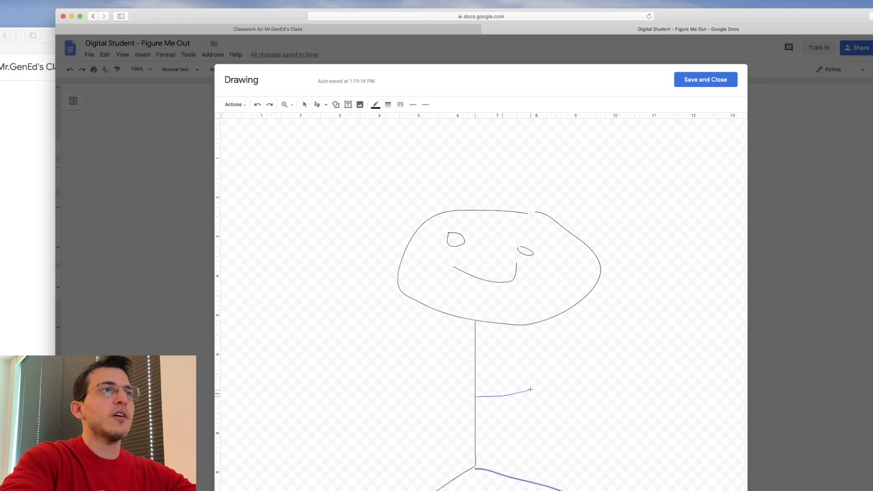
pyautogui.moveTo(475, 396); pyautogui.dragTo(341, 357)
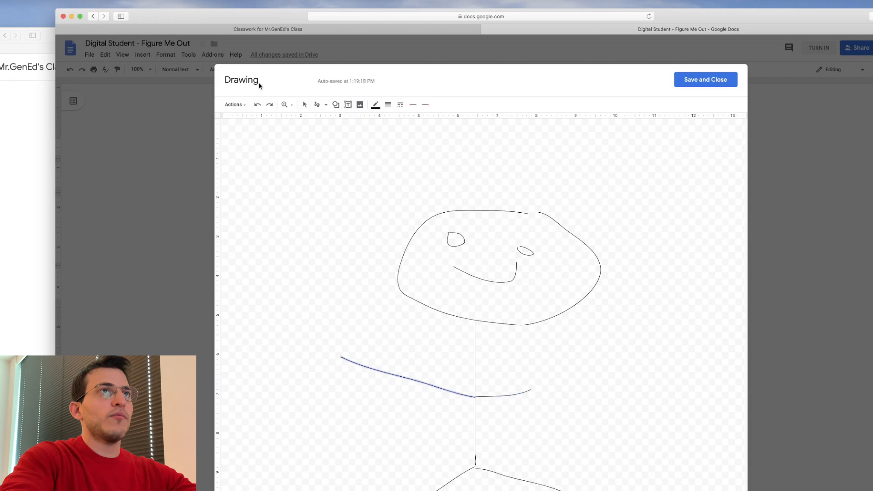
pyautogui.click(679, 78)
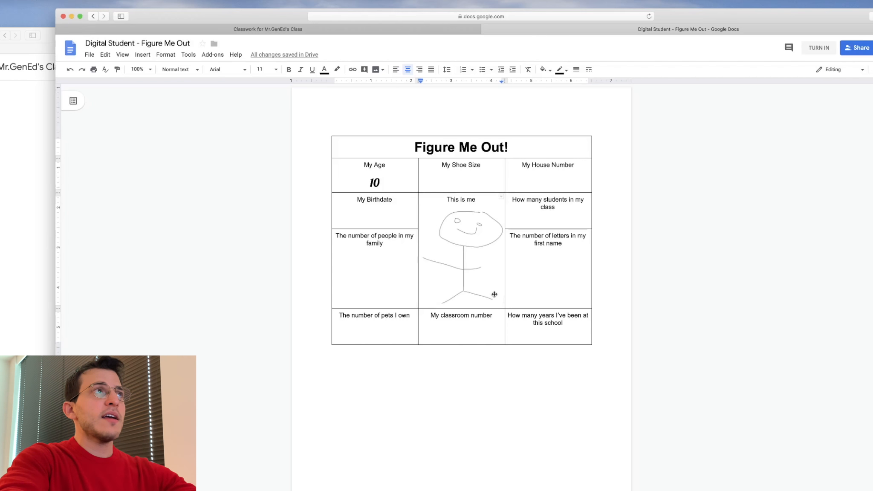
# - Return to the student's Classroom tab, open the Figure Me Out assignment and turn in the work
pyautogui.click(413, 29)
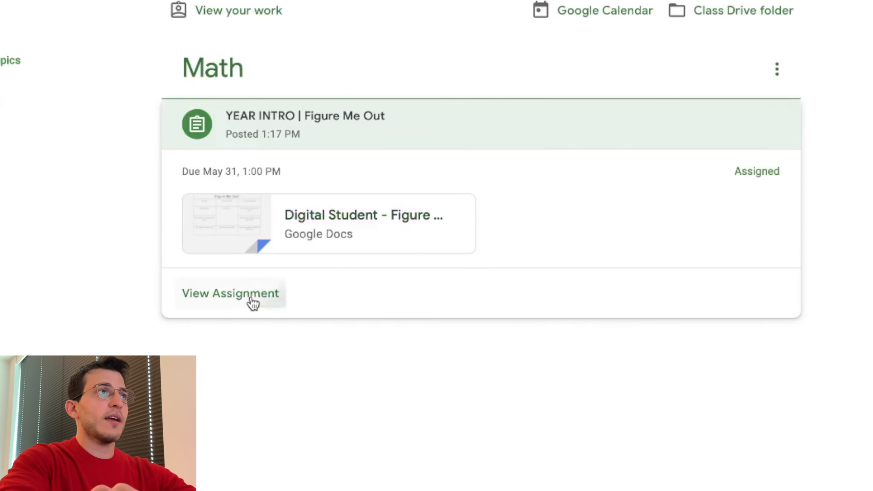
pyautogui.click(253, 303)
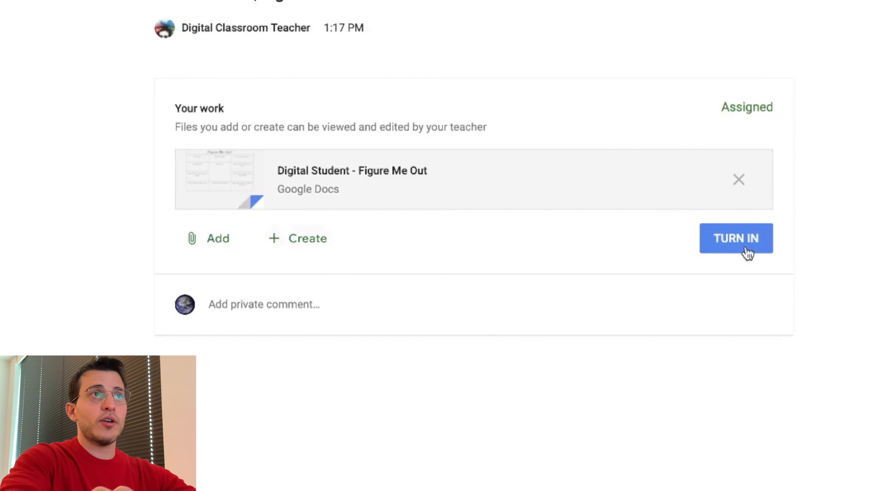
pyautogui.click(739, 199)
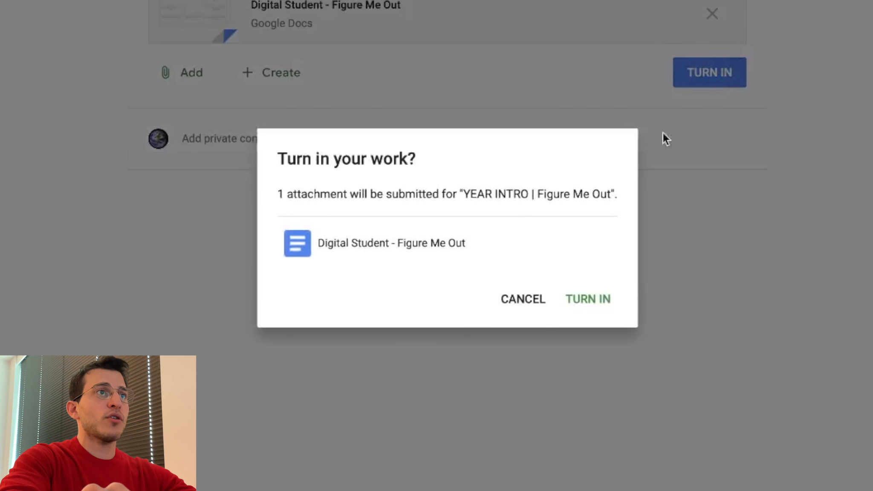
pyautogui.click(589, 310)
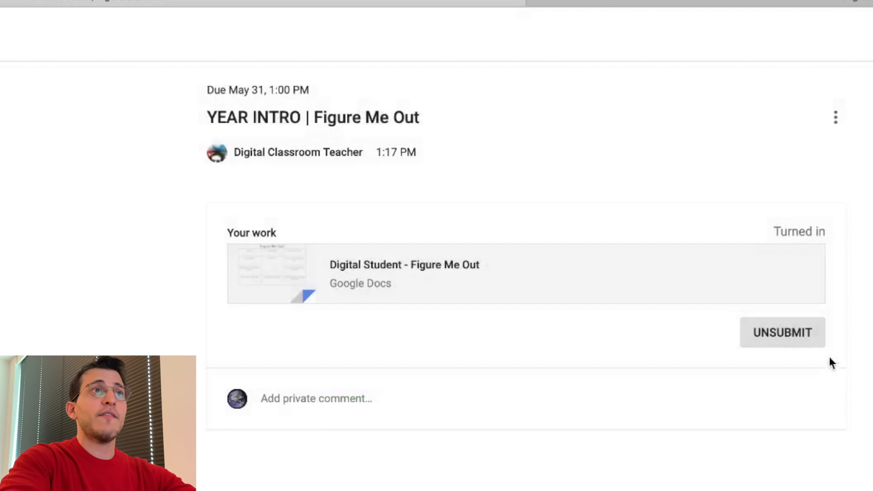
# - Unsubmit the assignment and turn it in again
pyautogui.click(775, 333)
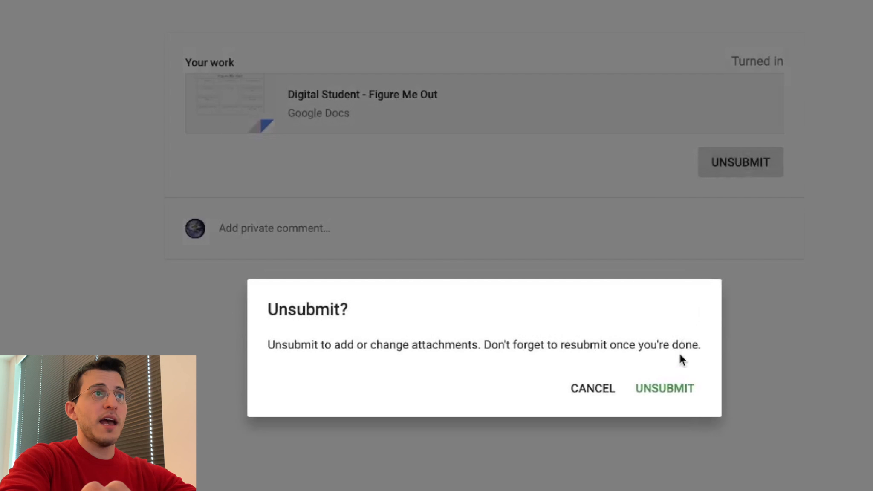
pyautogui.click(681, 388)
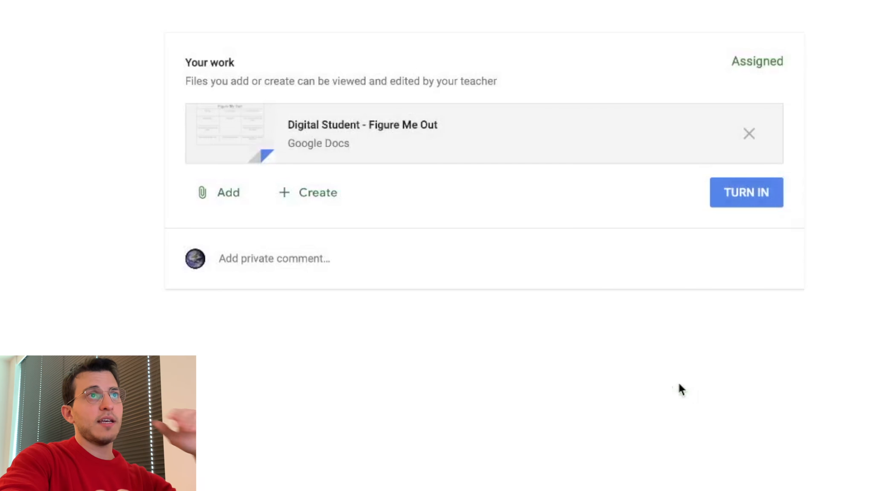
pyautogui.click(754, 209)
pyautogui.click(648, 424)
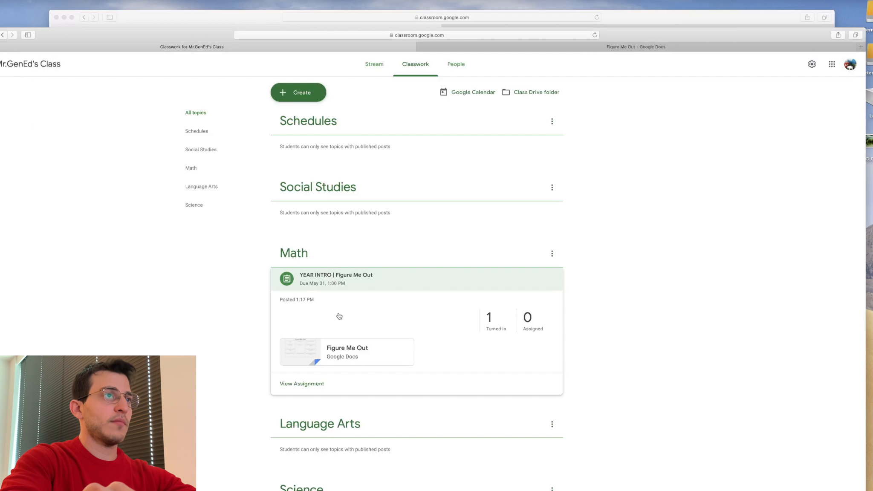
# - As the teacher, reload the Classwork page and open the student's turned-in Figure Me Out submission
pyautogui.press('super+r')
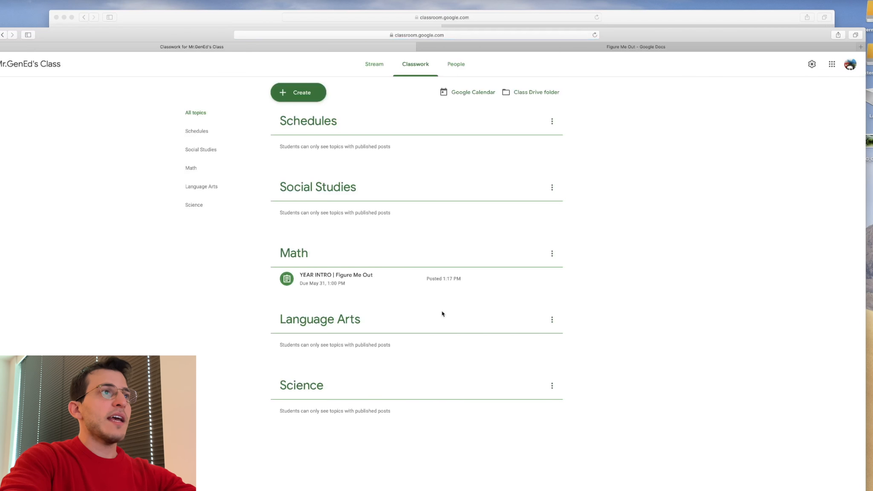
pyautogui.click(412, 285)
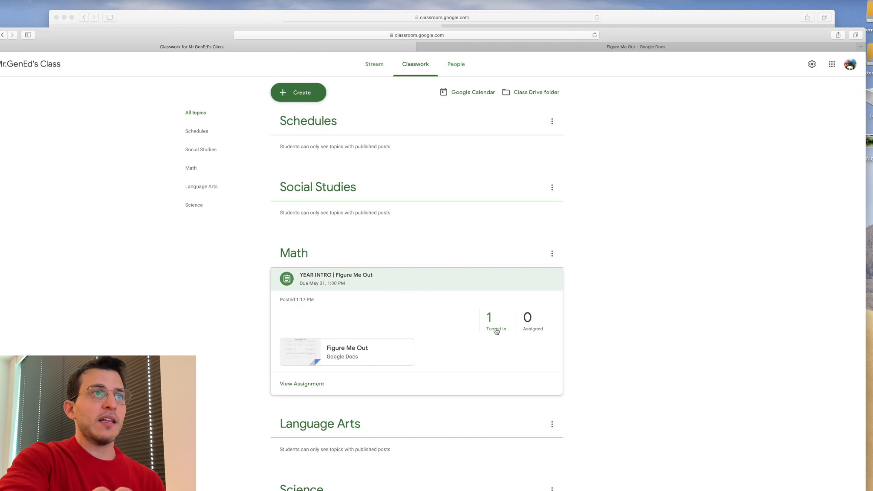
pyautogui.click(496, 329)
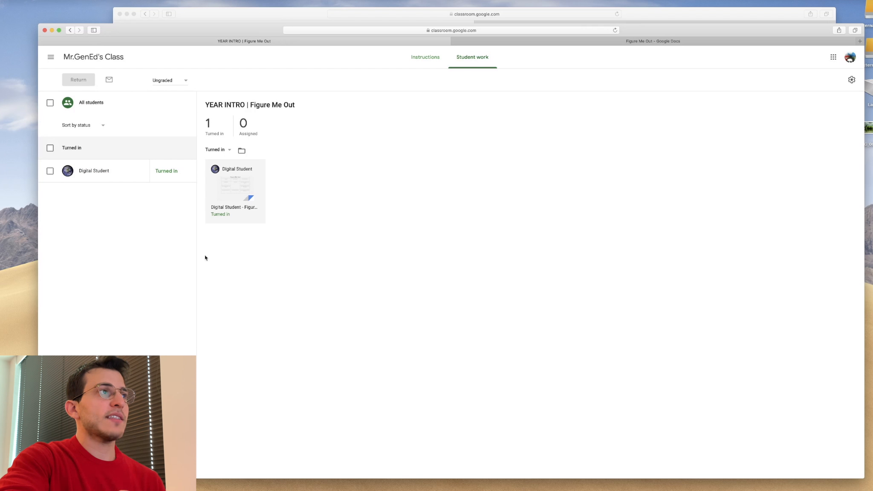
pyautogui.click(227, 208)
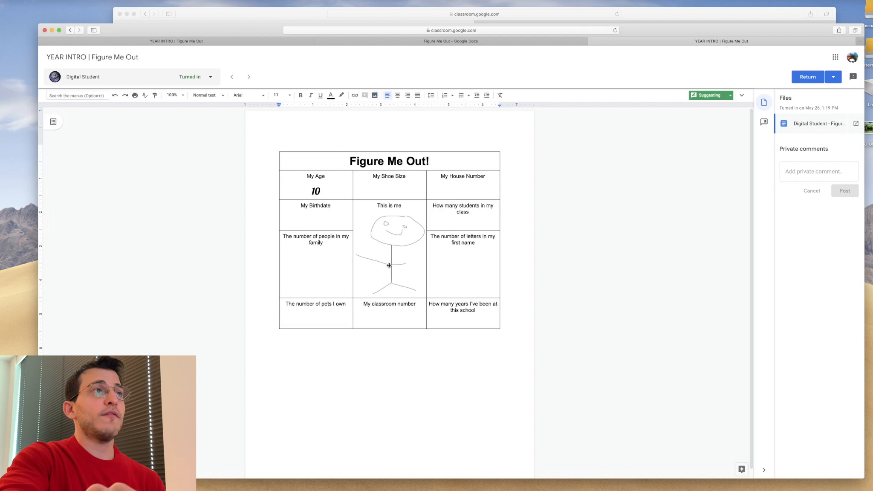
# - Start a private comment on the submission: "Great drawing! Love to see what you do in the future."
pyautogui.click(398, 234)
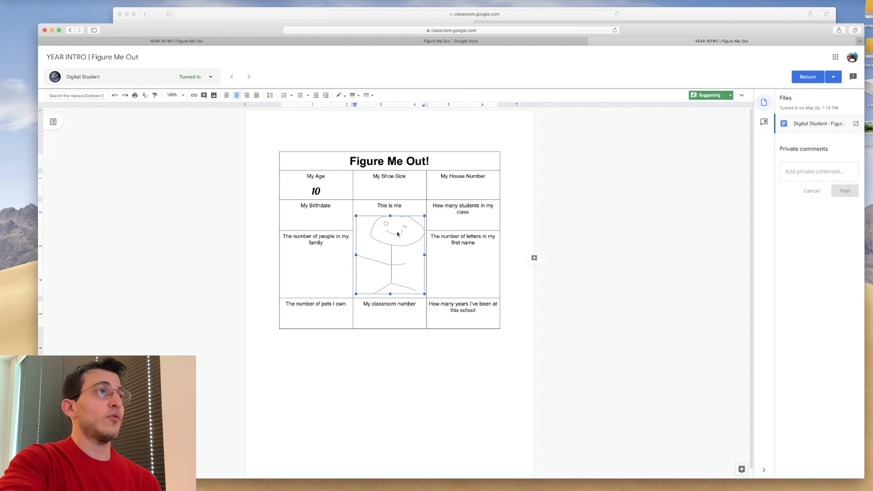
pyautogui.click(328, 197)
pyautogui.click(801, 171)
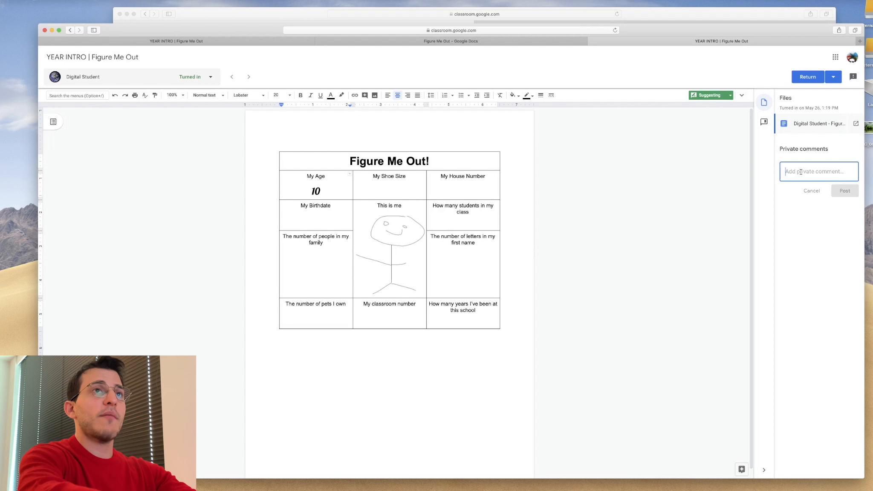
pyautogui.write('Great drawin')
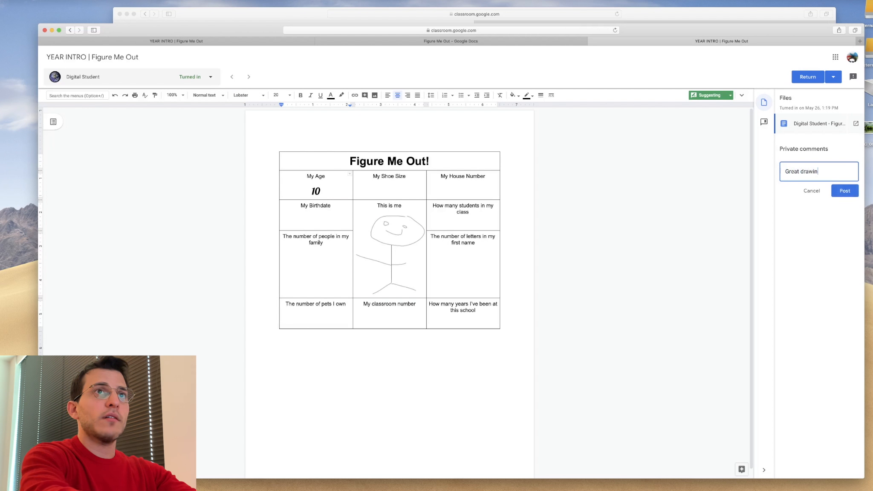
pyautogui.write('g? Love to see what you do in')
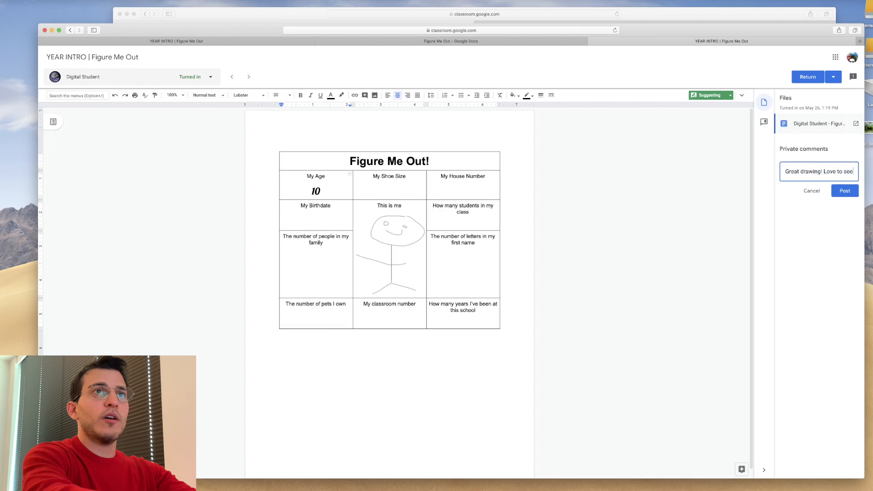
pyautogui.write(' the future.')
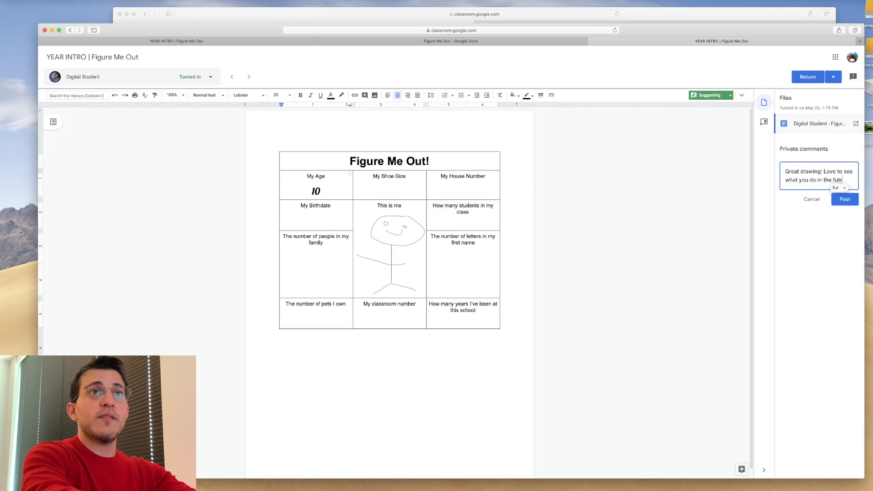
# - Add a new line "What kind of clothes do you like to wear? Can you add that to your drawing?" and post the comment
pyautogui.press('Return')
pyautogui.press('Return')
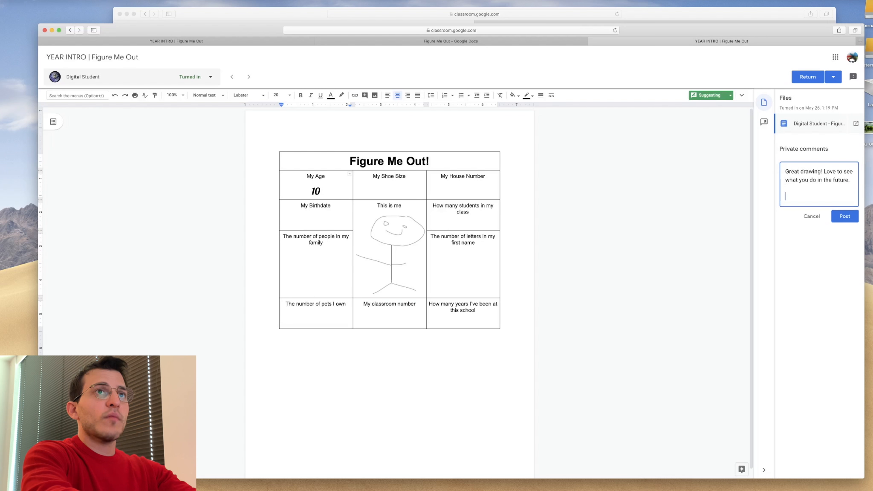
pyautogui.write('Whwa')
pyautogui.press('BackSpace')
pyautogui.press('BackSpace')
pyautogui.write('at kind')
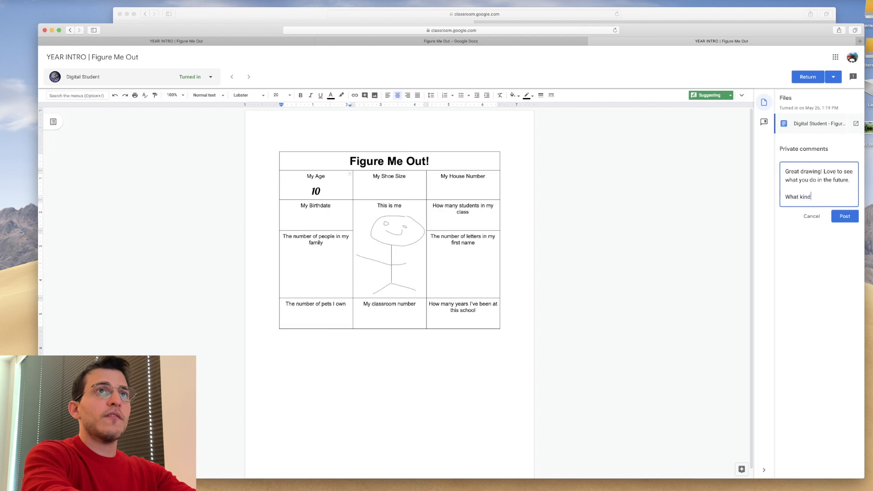
pyautogui.write(' of clothes do you pre')
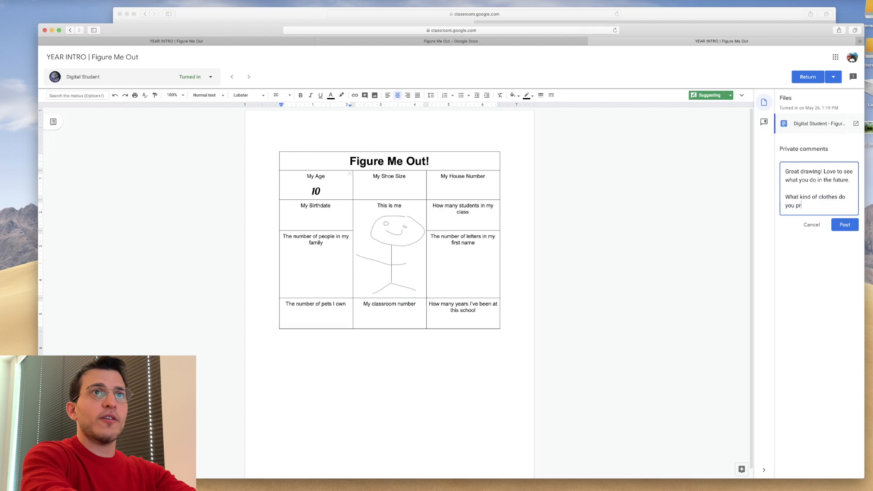
pyautogui.press('BackSpace')
pyautogui.press('BackSpace')
pyautogui.press('BackSpace')
pyautogui.write('like ')
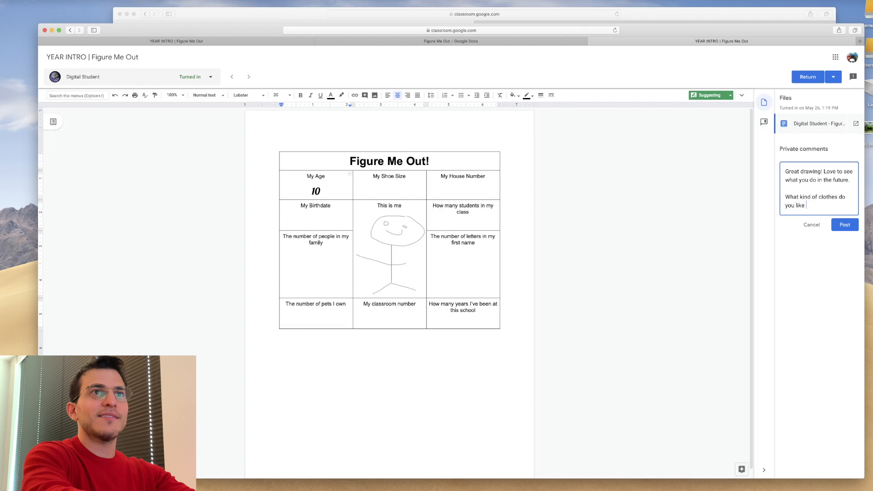
pyautogui.write('to wear? Can ')
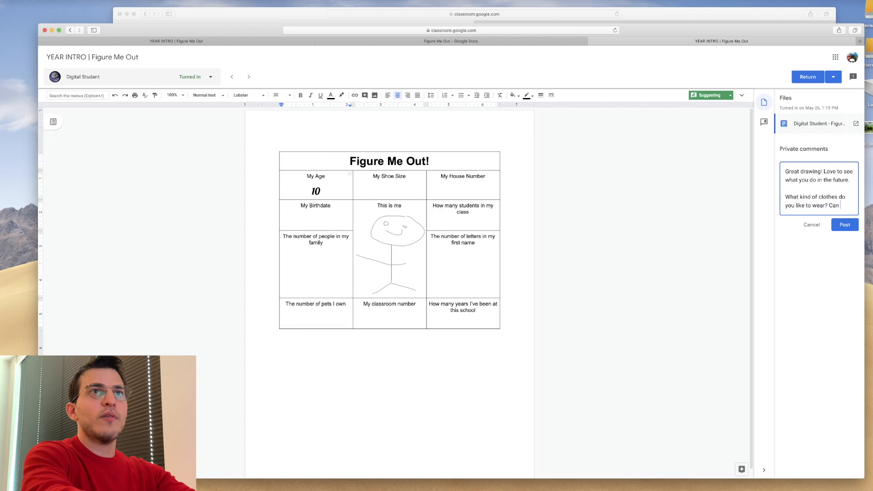
pyautogui.write('you add that to your drawing?')
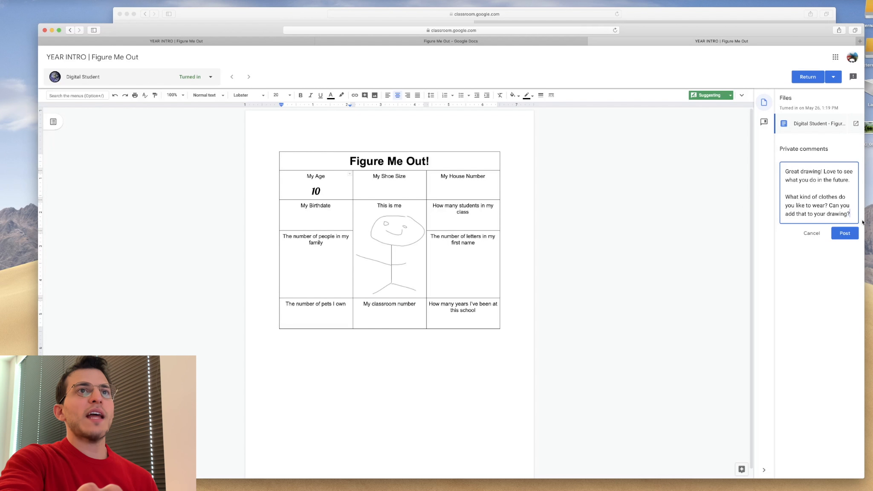
pyautogui.click(854, 233)
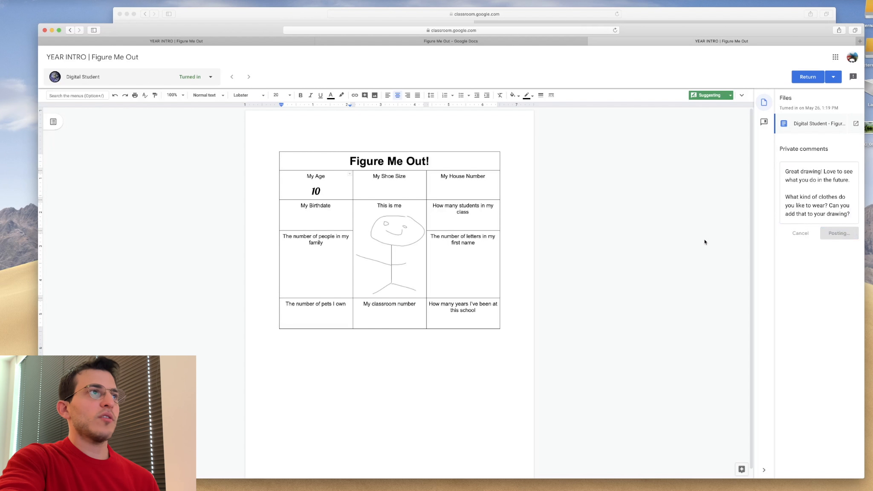
pyautogui.doubleClick(331, 194)
pyautogui.moveTo(332, 194); pyautogui.dragTo(304, 190)
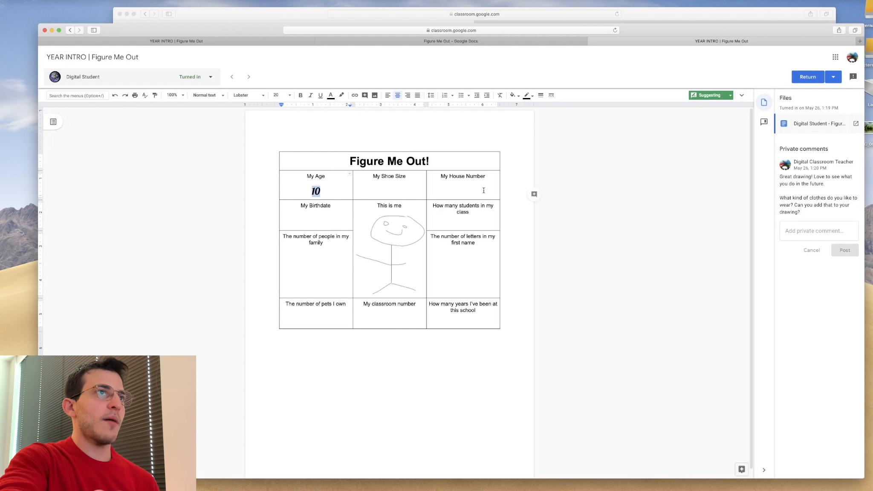
pyautogui.click(534, 195)
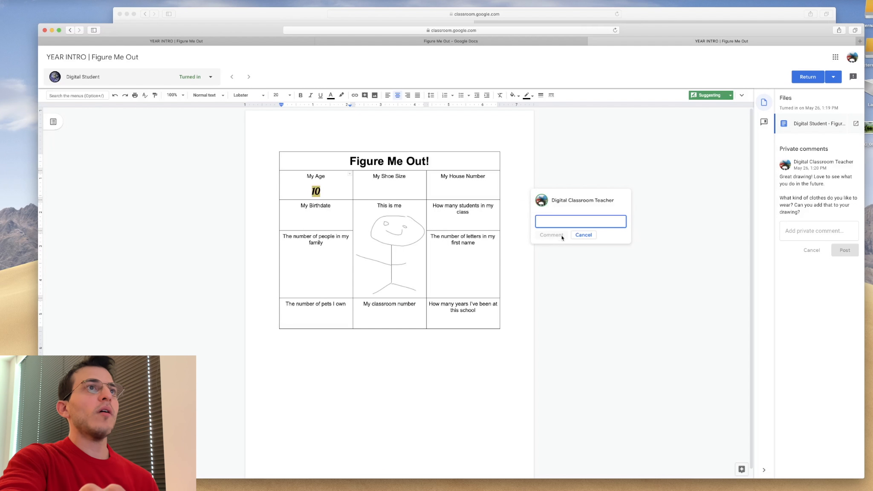
pyautogui.click(581, 235)
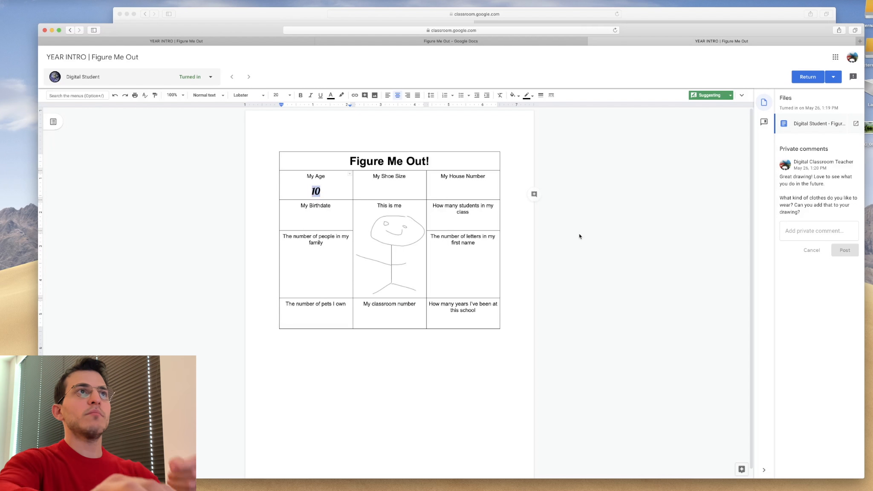
# - Close the template document tab and the grading tab
pyautogui.click(443, 42)
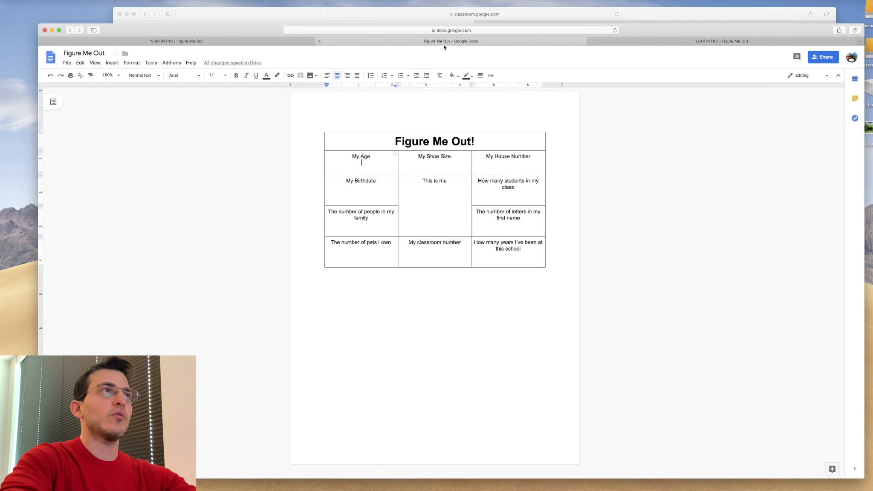
pyautogui.click(319, 41)
pyautogui.click(308, 42)
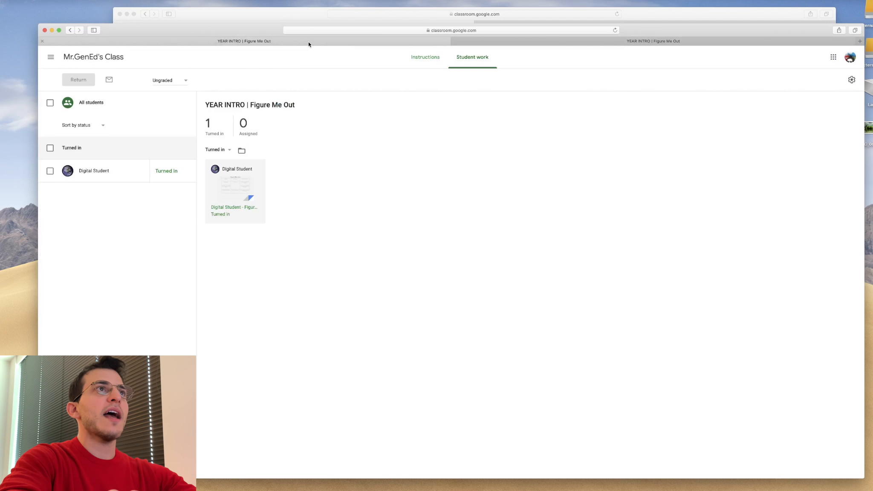
pyautogui.click(479, 45)
pyautogui.press('super+w')
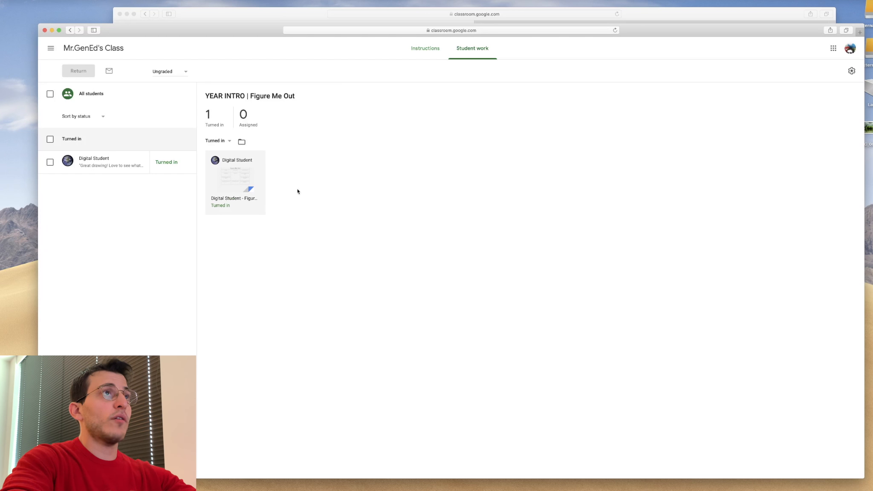
# - Open the assignment's Instructions, then go back to the class's Classwork page
pyautogui.click(426, 49)
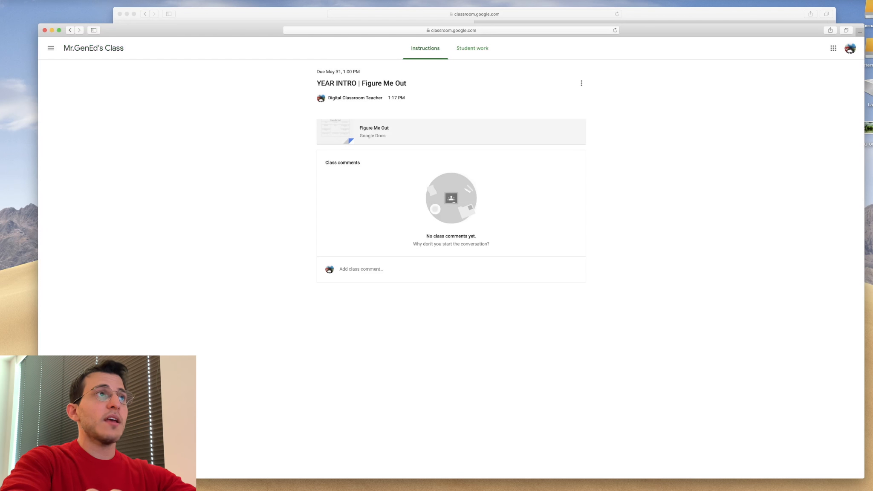
pyautogui.click(105, 54)
pyautogui.click(459, 49)
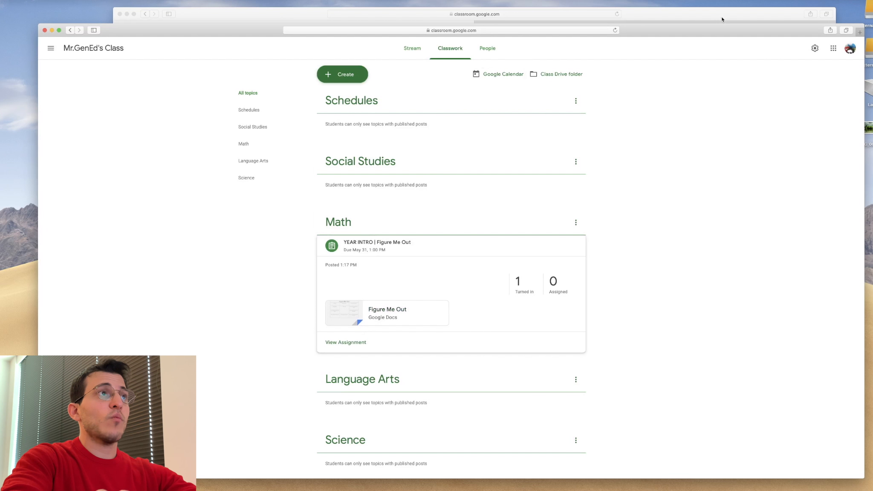
# - Switch to the student's window and unsubmit the assignment to make changes
pyautogui.click(722, 16)
pyautogui.click(572, 169)
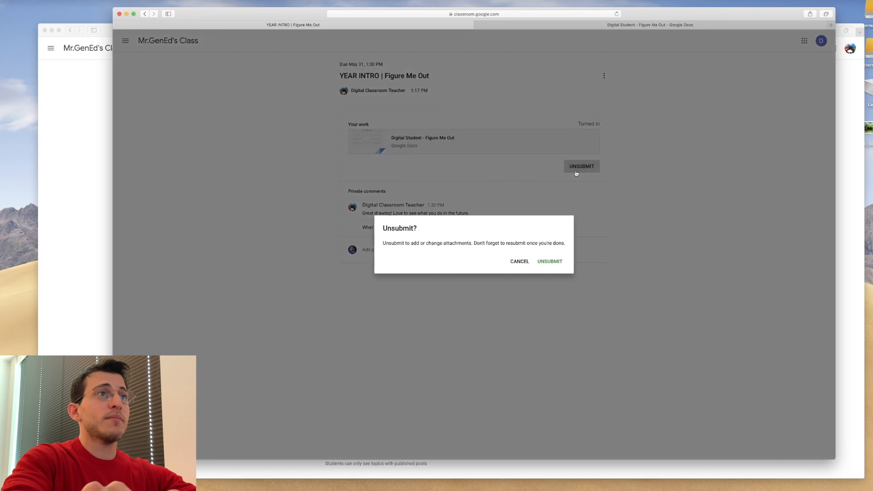
pyautogui.click(545, 264)
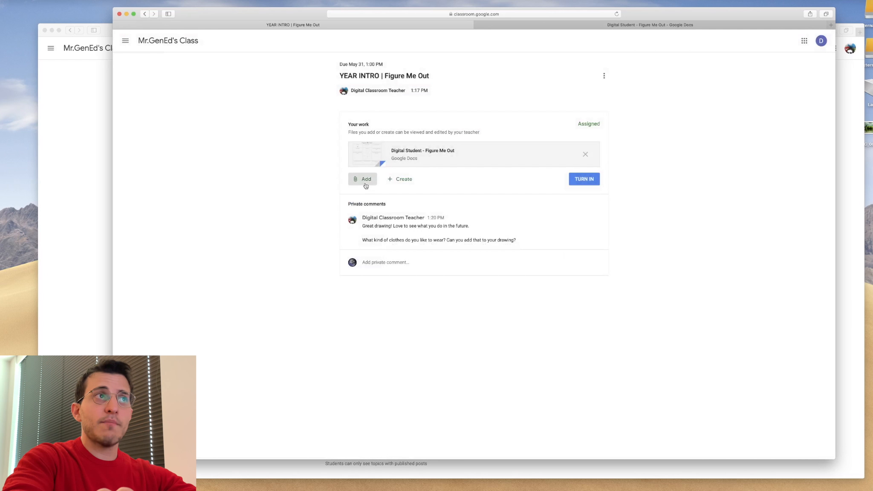
# - Open the options for adding or creating files in the student's work
pyautogui.click(396, 186)
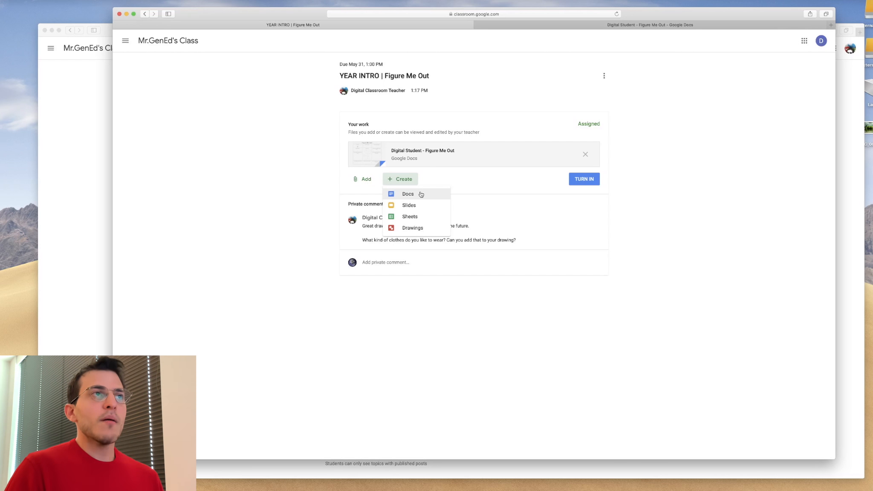
pyautogui.click(364, 183)
pyautogui.click(388, 182)
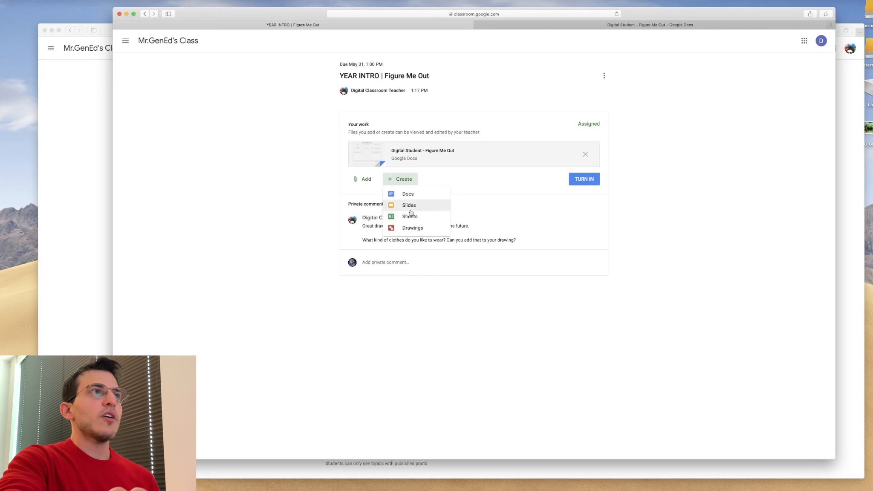
# - Browse the student's options for adding work from Google Drive, then cancel the file picker
pyautogui.click(370, 182)
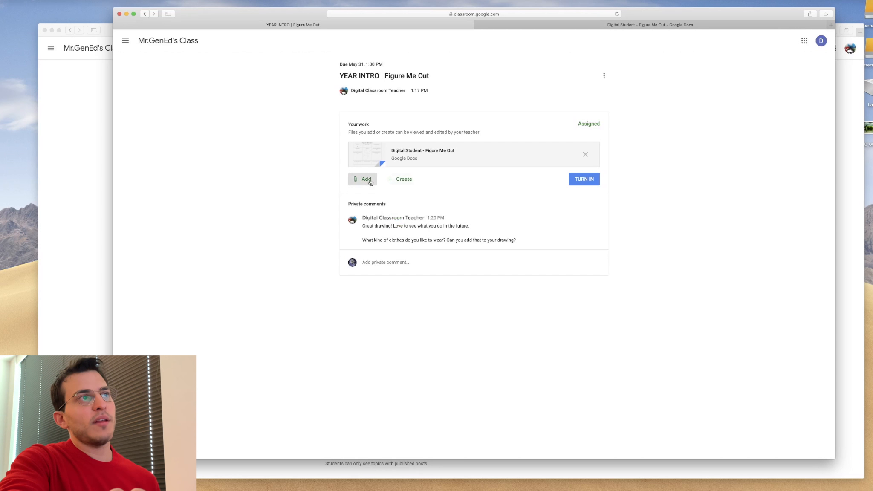
pyautogui.click(370, 183)
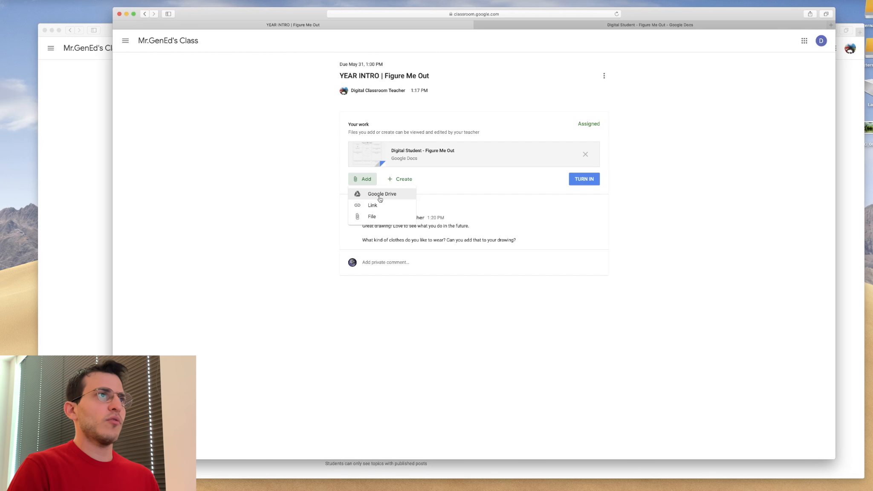
pyautogui.click(380, 199)
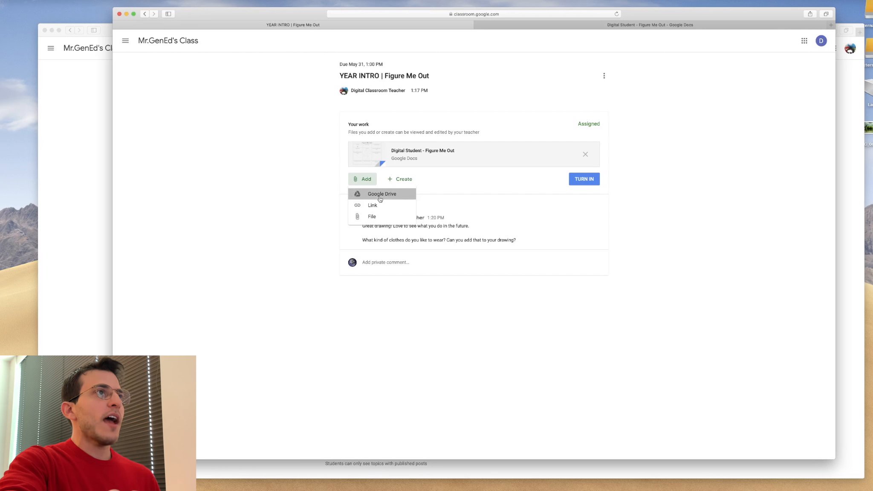
pyautogui.click(371, 160)
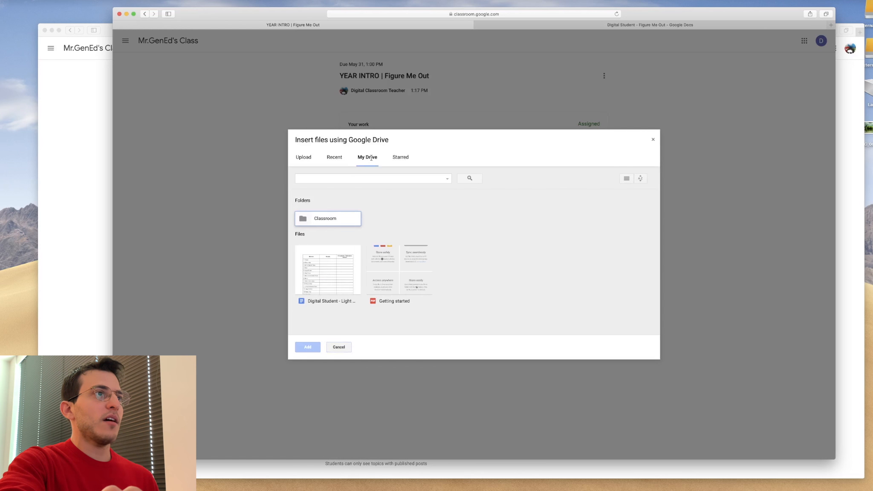
pyautogui.click(338, 349)
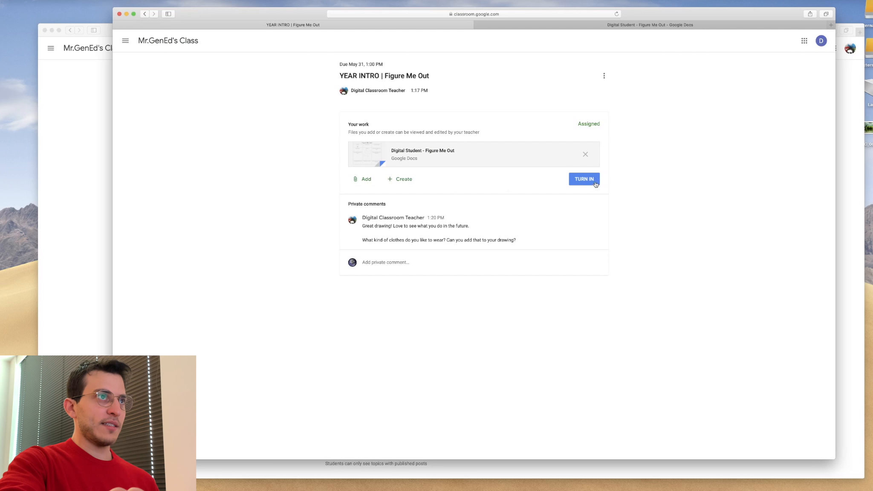
# - In the teacher's window, open the assignment's student work and view the student's document, then close its tab
pyautogui.click(77, 167)
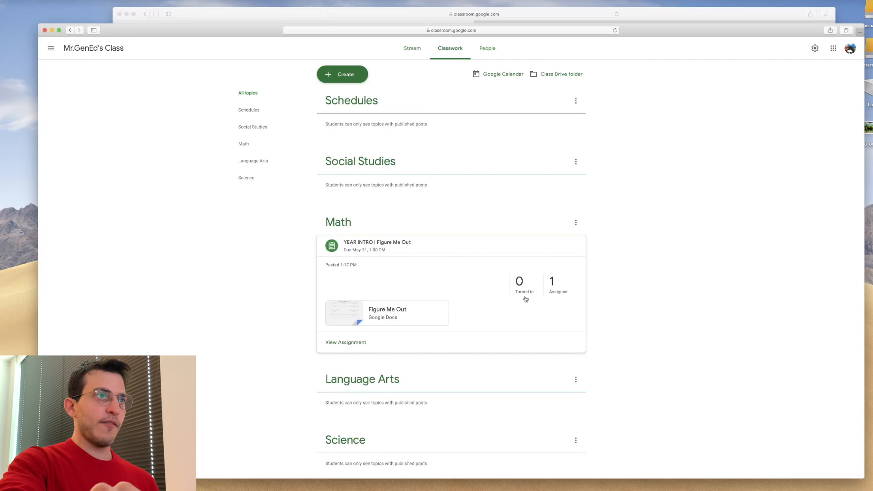
pyautogui.click(556, 285)
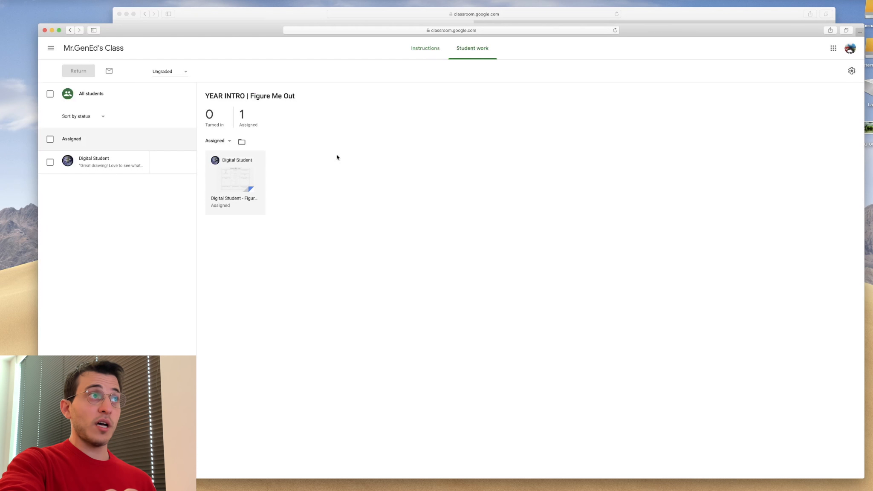
pyautogui.click(241, 179)
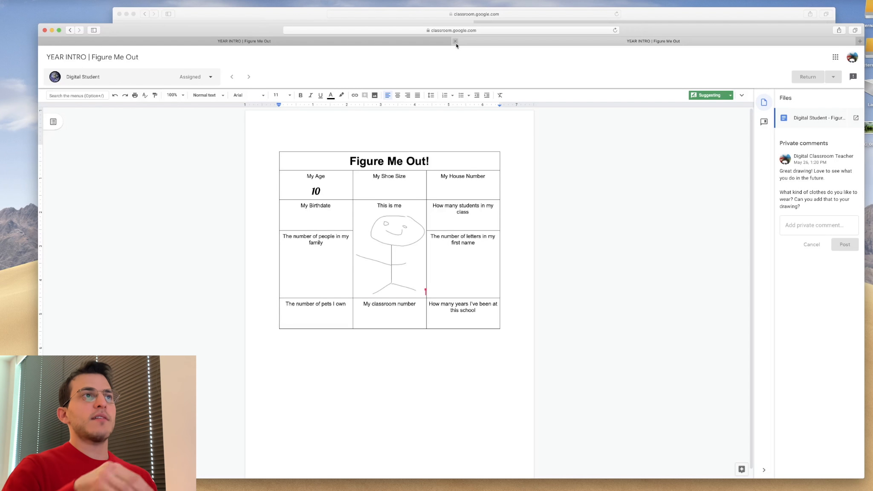
pyautogui.click(455, 41)
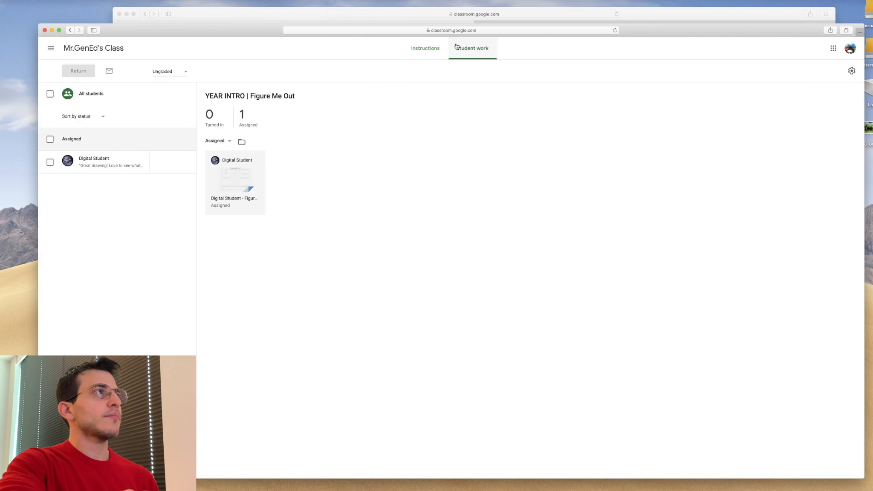
# - From the class's Classwork page, start a new Quiz assignment and open its blank quiz form, dismissing the tour
pyautogui.click(112, 49)
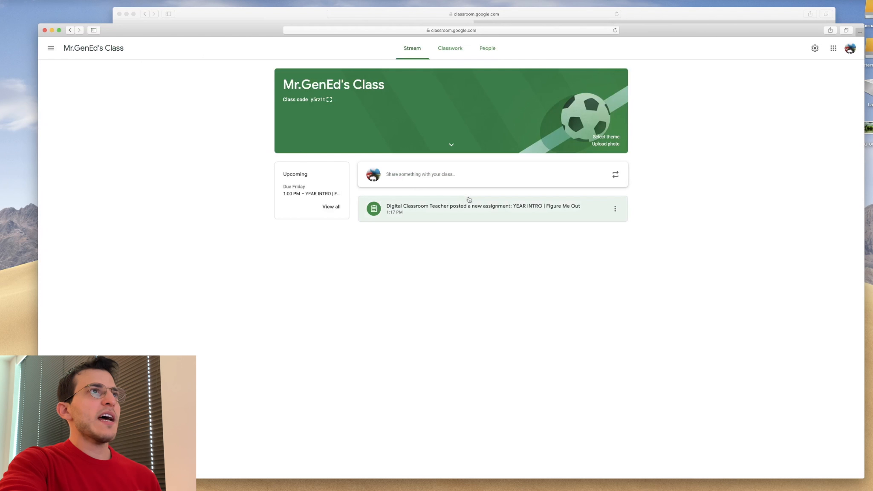
pyautogui.click(448, 50)
pyautogui.scroll(-1, 537, 283)
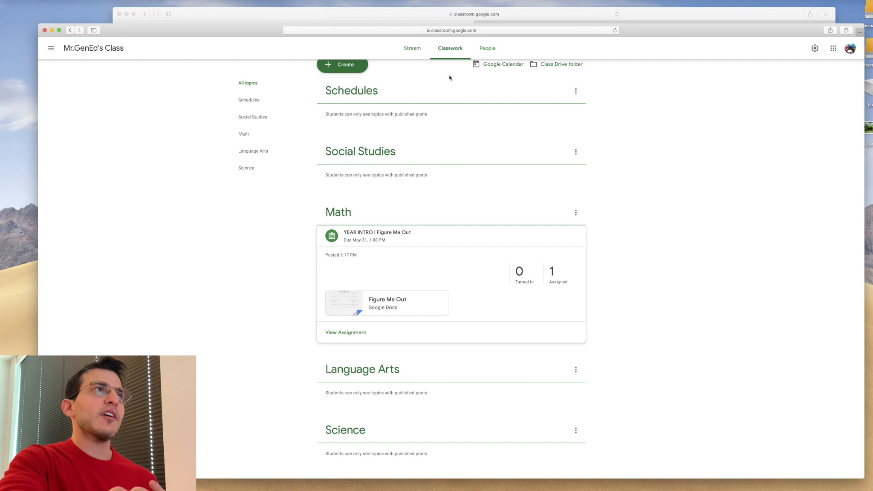
pyautogui.scroll(1, 383, 68)
pyautogui.click(355, 68)
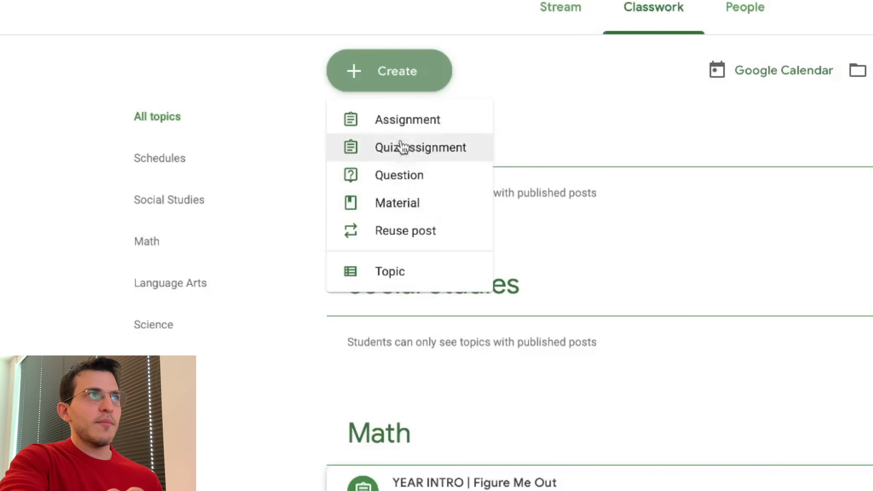
pyautogui.click(436, 157)
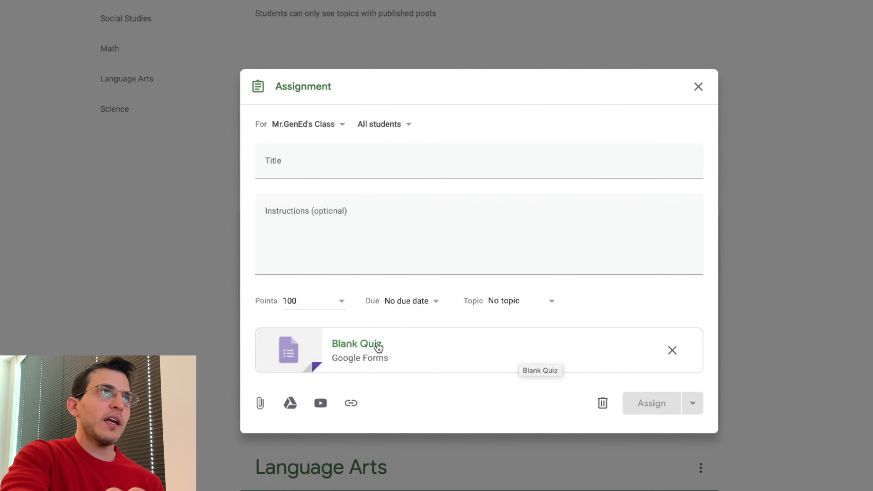
pyautogui.click(379, 346)
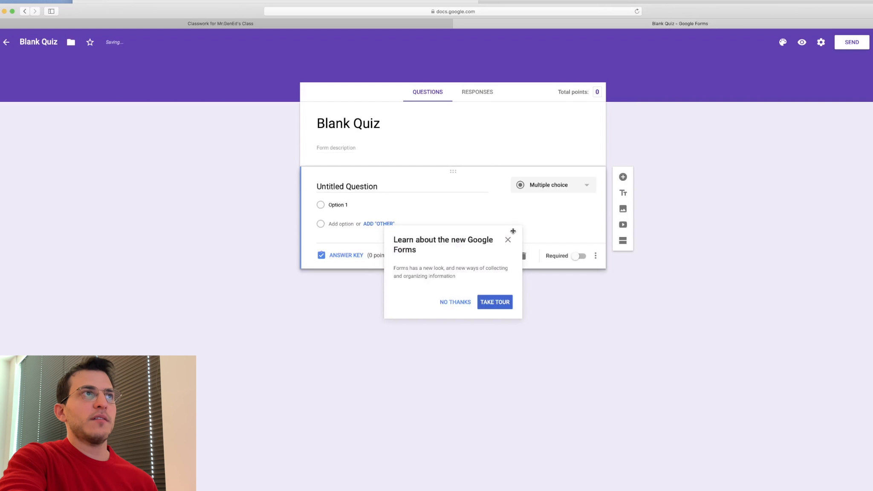
pyautogui.click(509, 239)
# - Return to the assignment dialog, remove the Blank Quiz attachment and close the quiz assignment
pyautogui.click(372, 128)
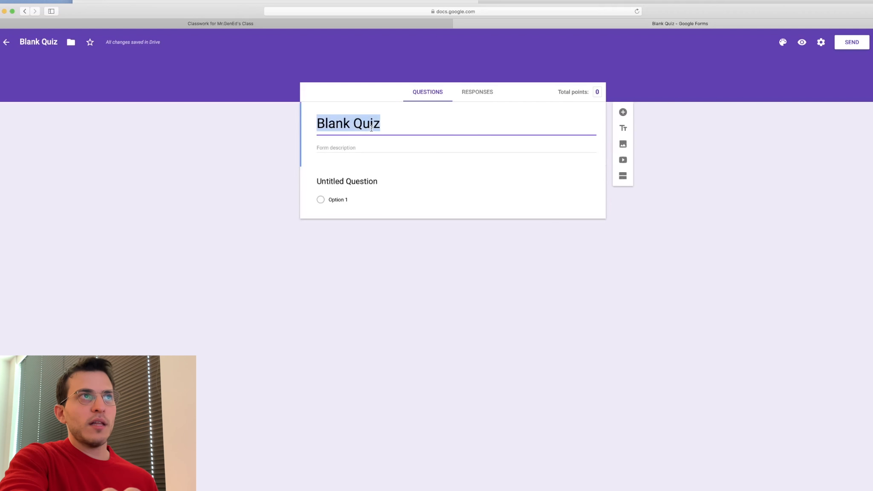
pyautogui.click(644, 246)
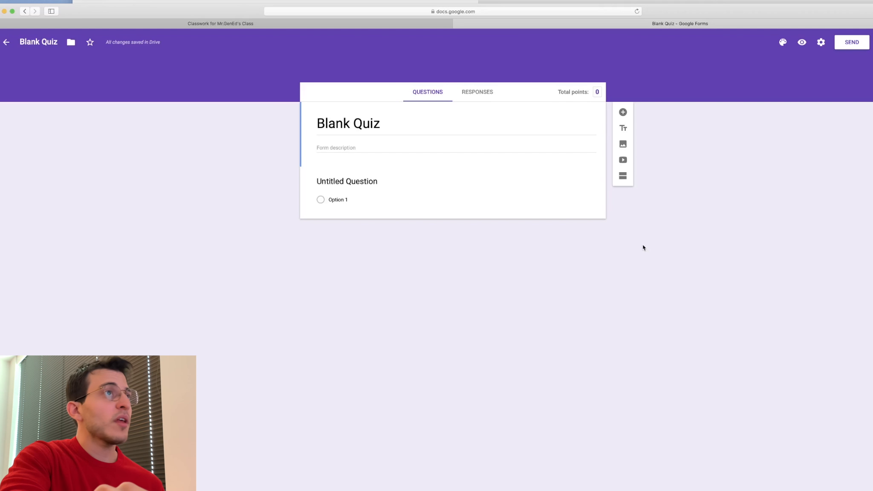
pyautogui.click(209, 18)
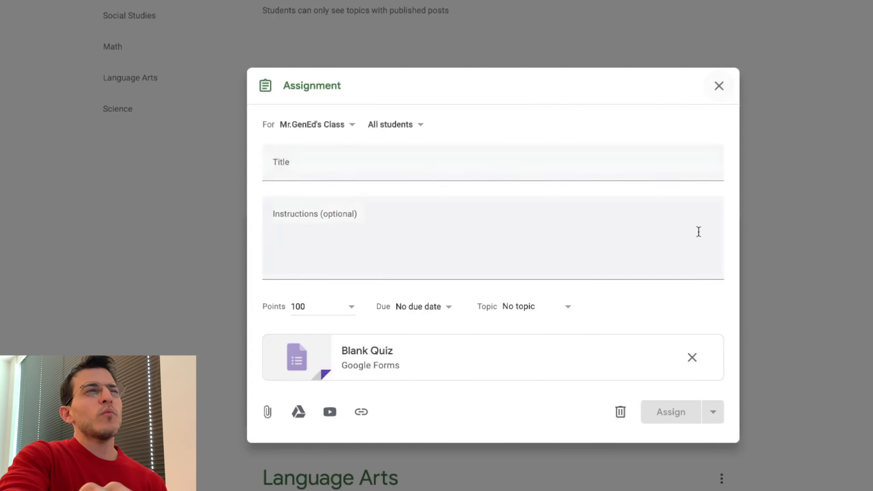
pyautogui.click(691, 358)
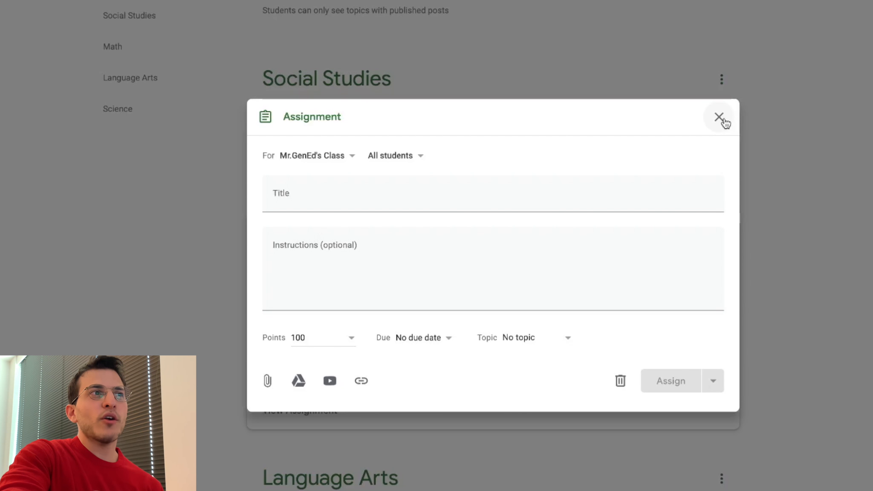
pyautogui.click(720, 118)
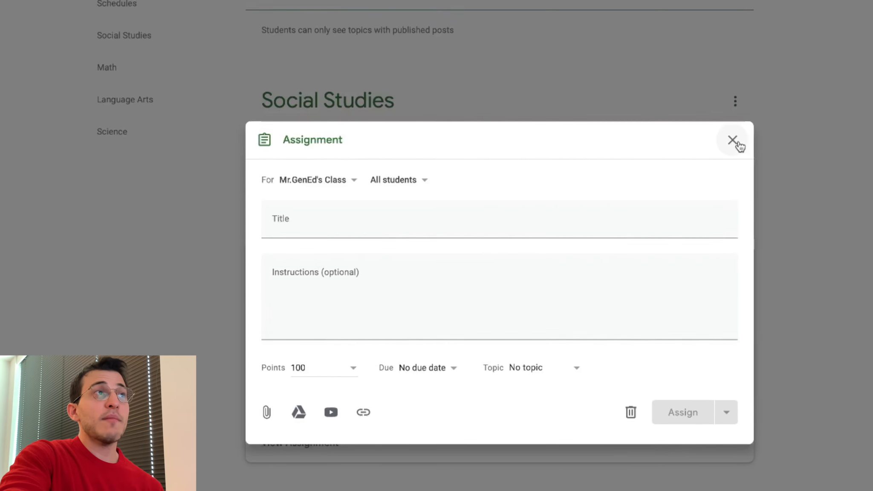
# - Start a new Question post and set its points to Ungraded
pyautogui.click(302, 25)
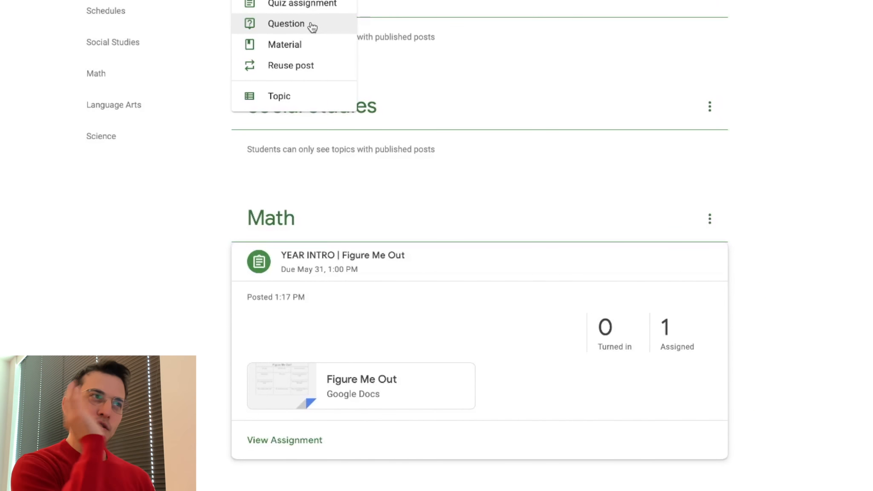
pyautogui.click(317, 41)
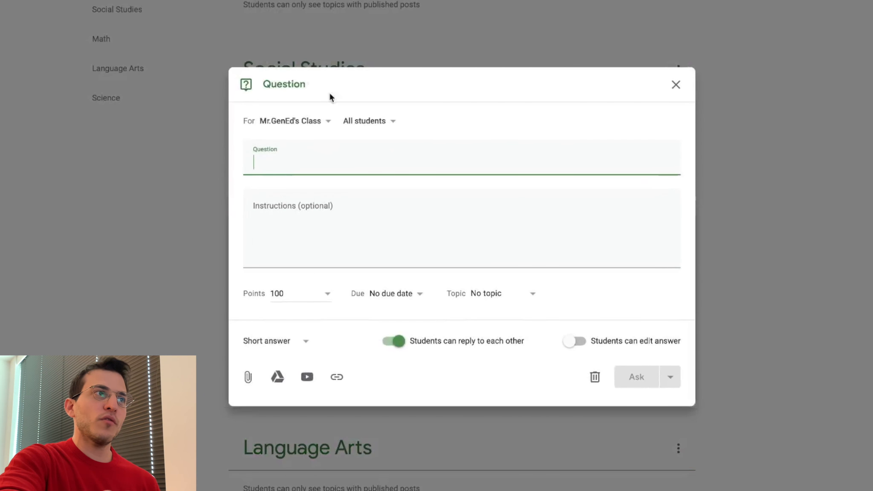
pyautogui.click(325, 295)
pyautogui.click(324, 316)
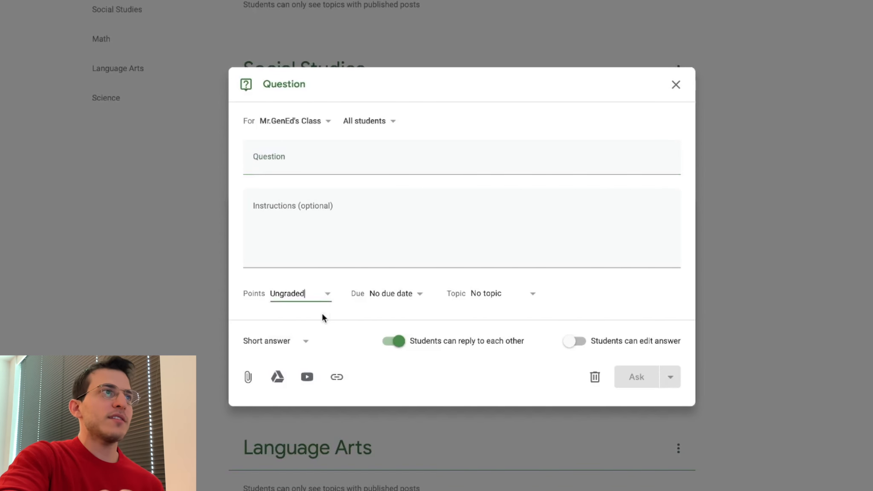
# - Enter the question "Why is the sky blue?"
pyautogui.click(290, 157)
pyautogui.write('Wh')
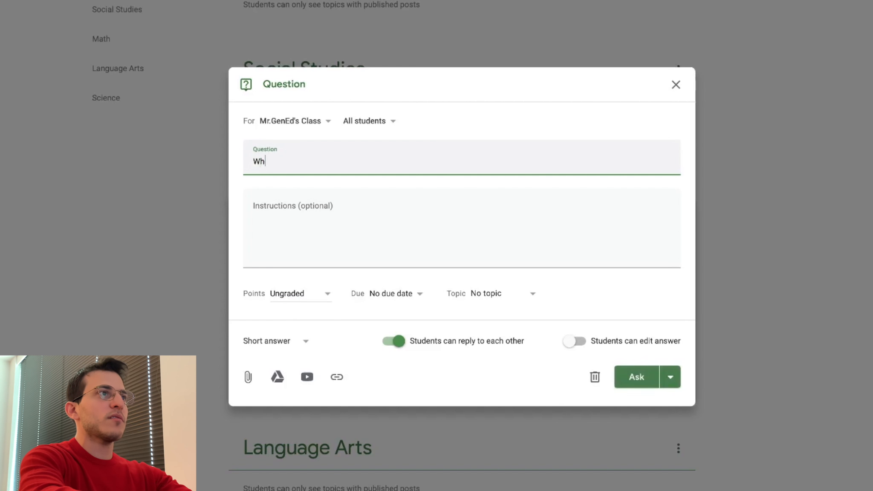
pyautogui.write('y is the Skye blue')
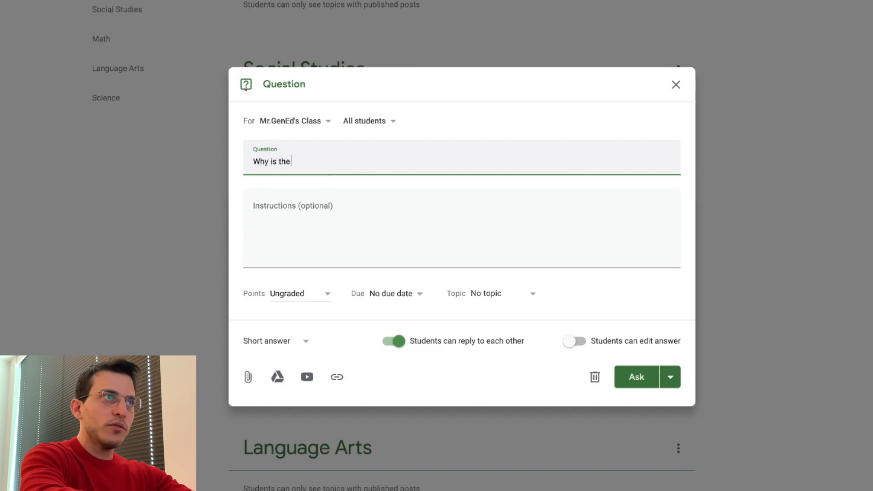
pyautogui.press('BackSpace')
pyautogui.press('BackSpace')
pyautogui.press('BackSpace')
pyautogui.press('BackSpace')
pyautogui.press('BackSpace')
pyautogui.press('BackSpace')
pyautogui.press('BackSpace')
pyautogui.press('BackSpace')
pyautogui.press('BackSpace')
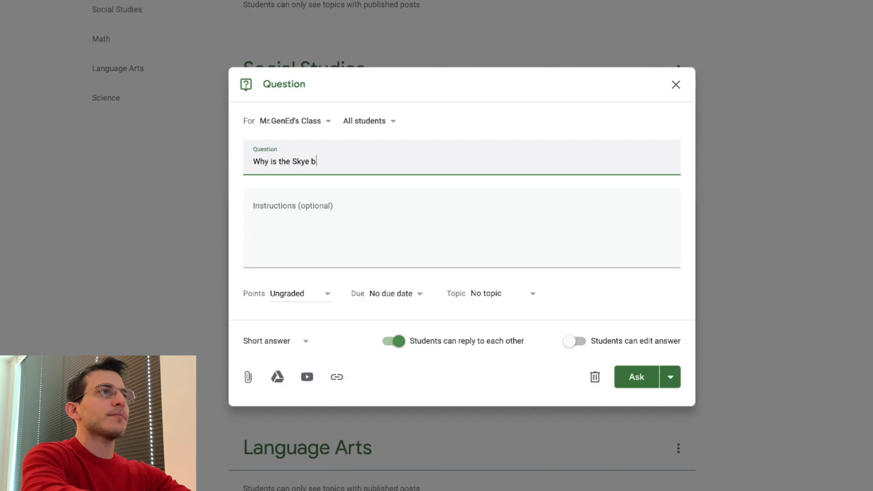
pyautogui.write('sky blue?')
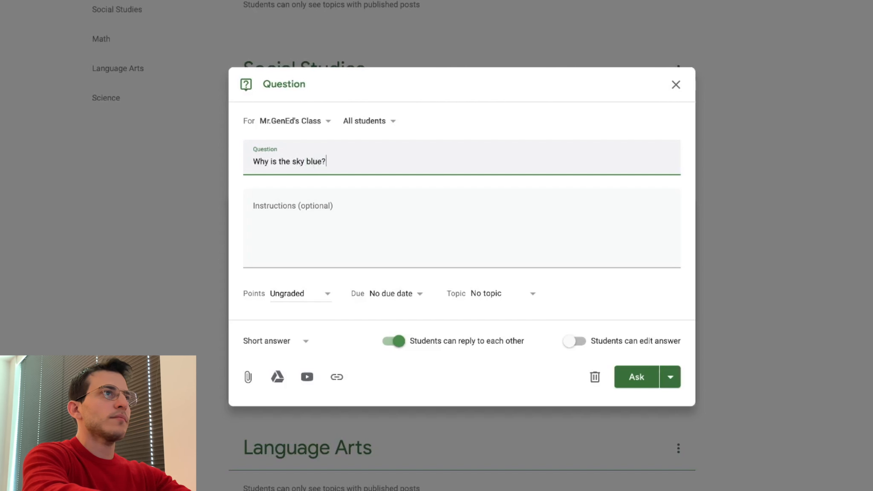
# - Change the answer type to Multiple choice and turn off Students can see class summary
pyautogui.click(287, 351)
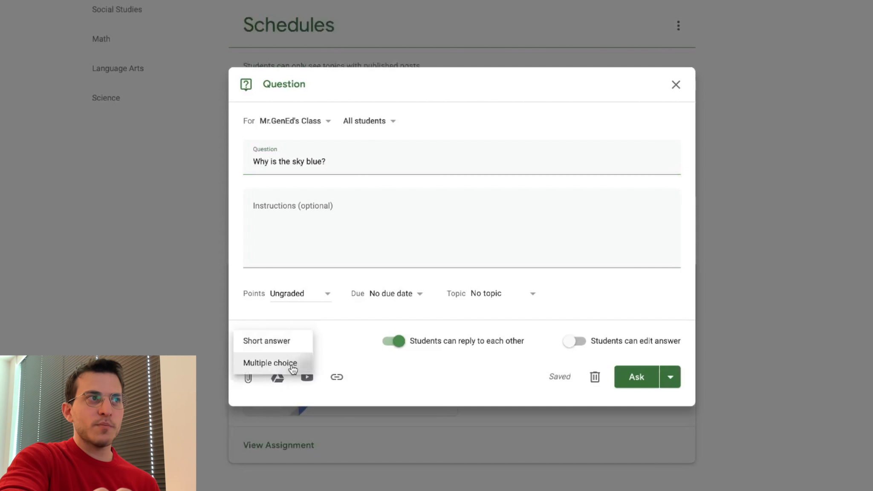
pyautogui.click(292, 362)
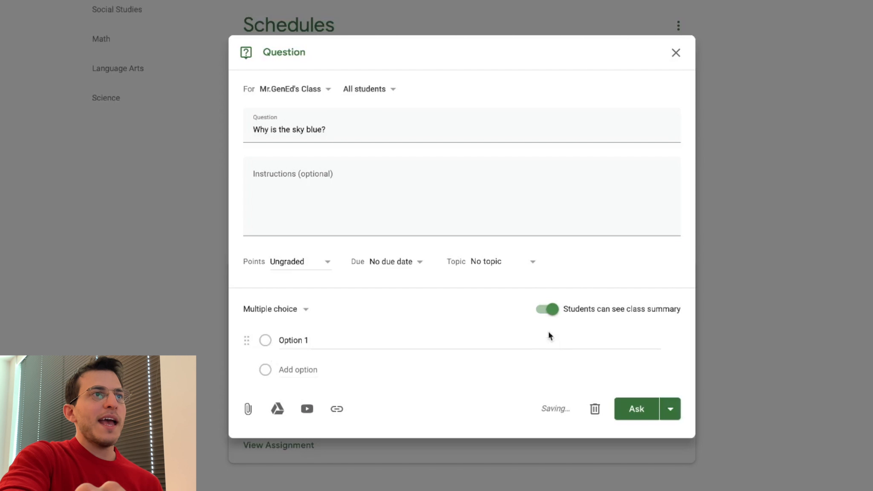
pyautogui.click(549, 315)
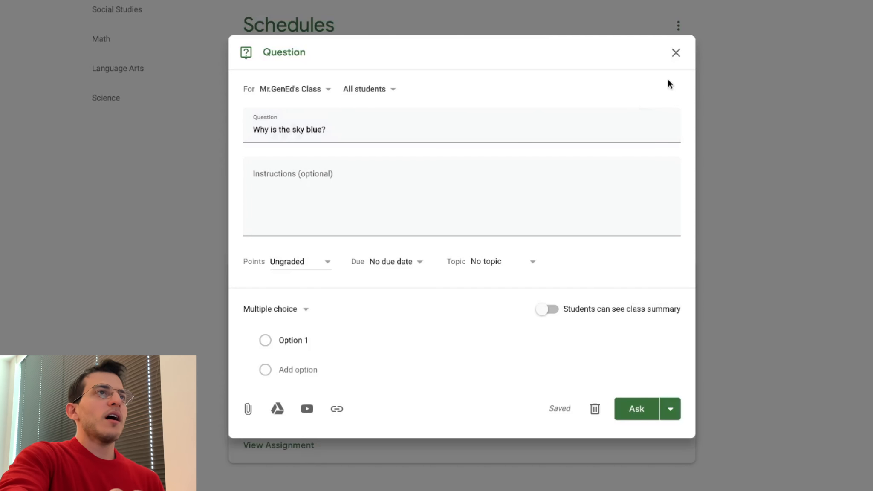
# - Close the question dialog and delete the saved draft question
pyautogui.click(676, 52)
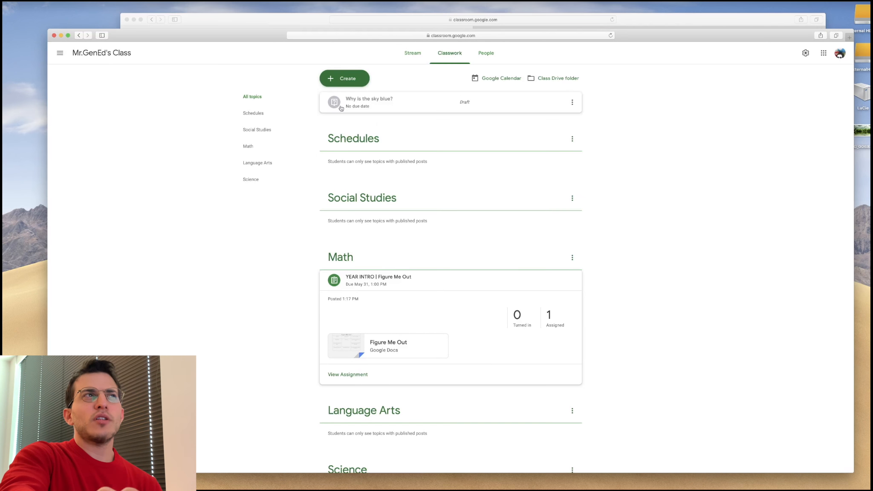
pyautogui.click(573, 102)
pyautogui.click(569, 130)
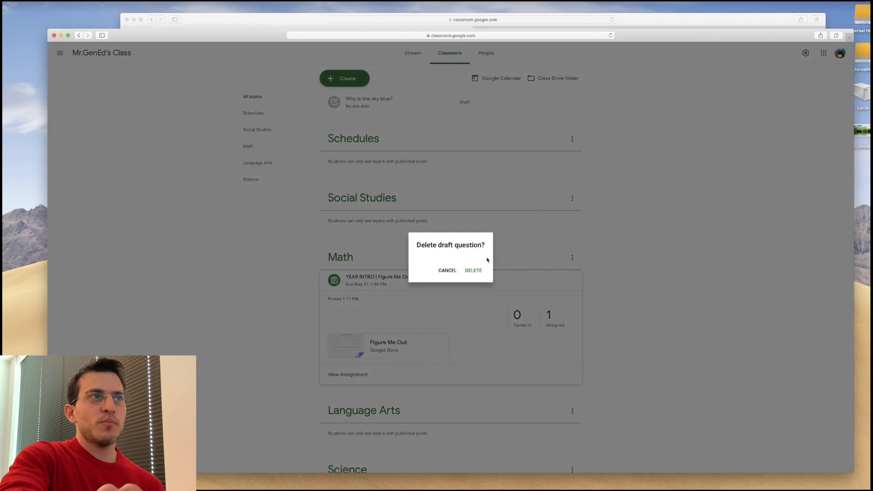
pyautogui.click(482, 270)
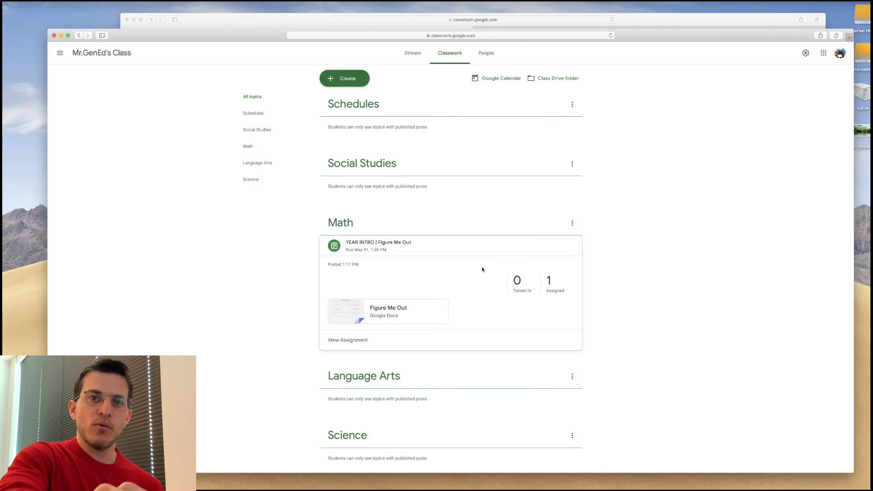
# - Start a new Material post and set its topic to Science
pyautogui.click(367, 83)
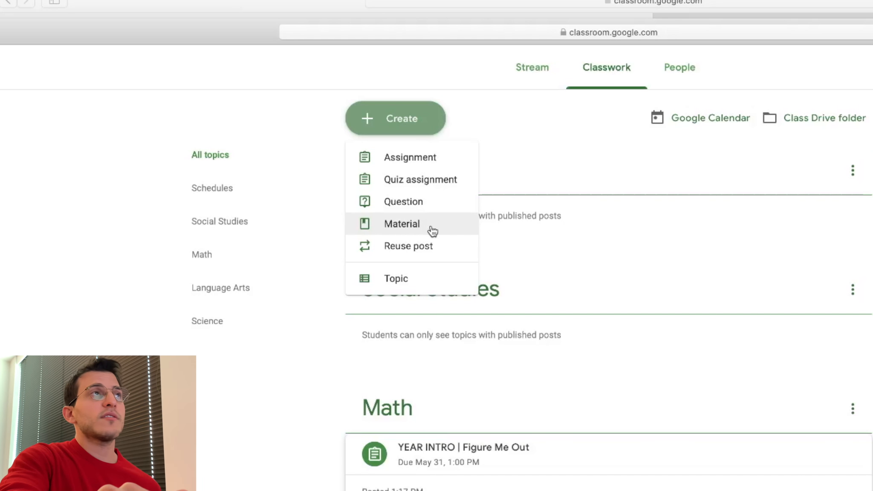
pyautogui.click(432, 231)
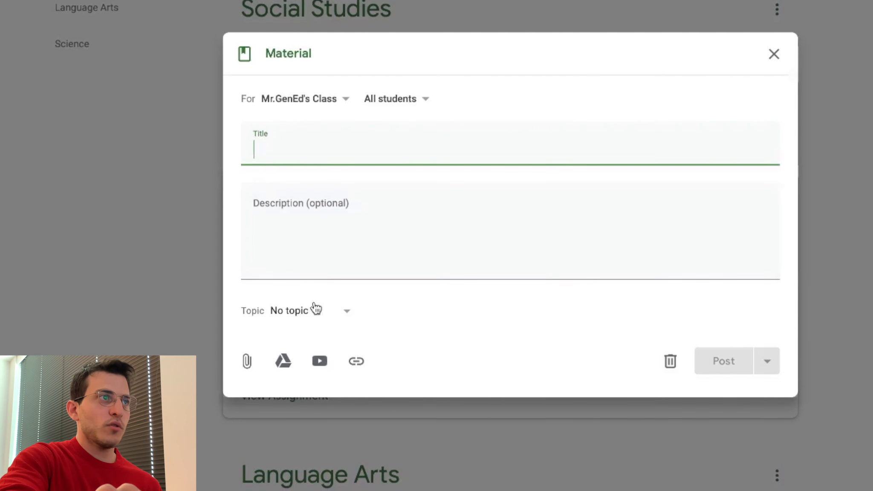
pyautogui.click(314, 295)
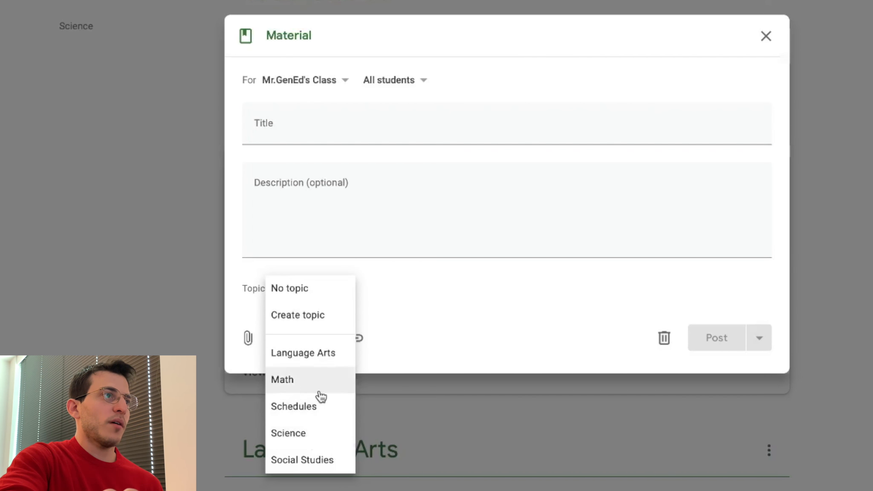
pyautogui.click(288, 433)
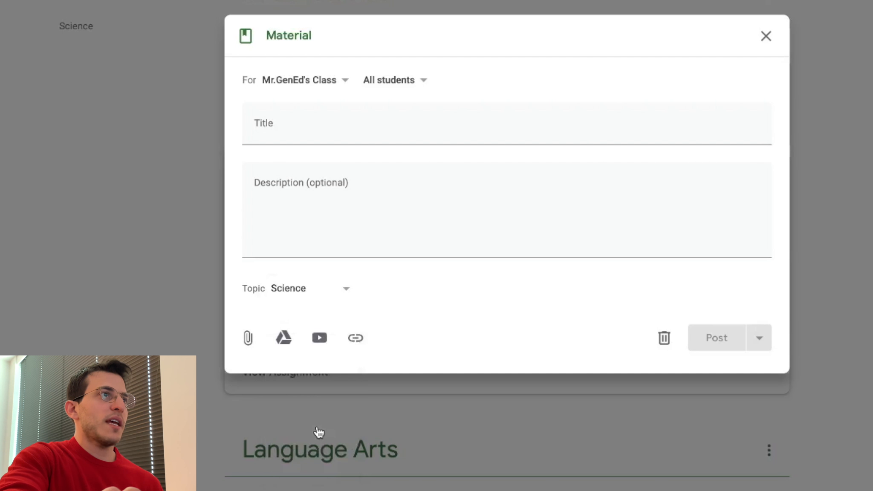
# - Title the material "LIGHT & SOUND | Light Meet Matter"
pyautogui.click(295, 128)
pyautogui.write('LI')
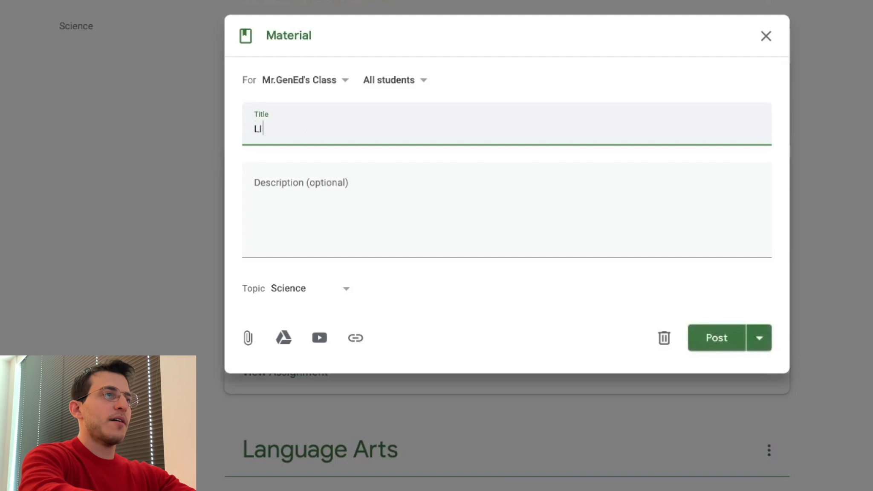
pyautogui.write('GHT & SOUND |')
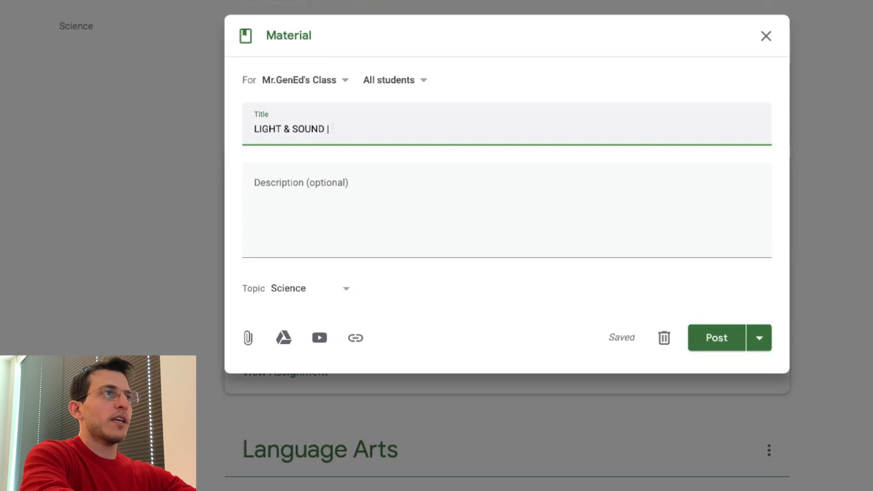
pyautogui.write('Light')
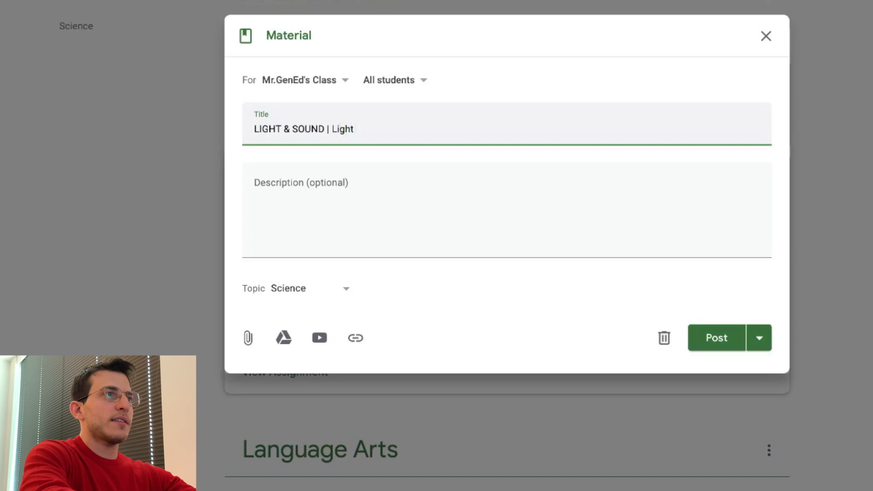
pyautogui.write(' Meet Matter')
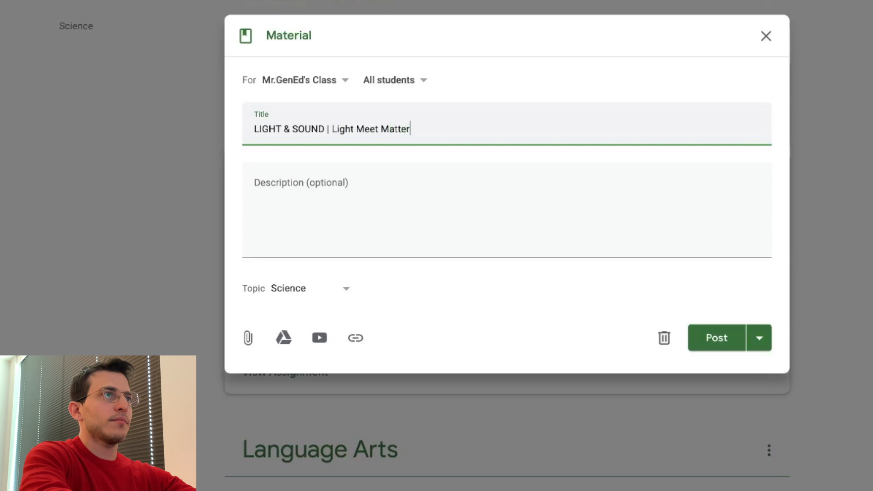
# - Attach "Think About It! Can You Block the Light?.pdf" from the Drive folder Curriculum > Science > Light and Sound > Lesson 9 | Light Meets Matter
pyautogui.click(283, 337)
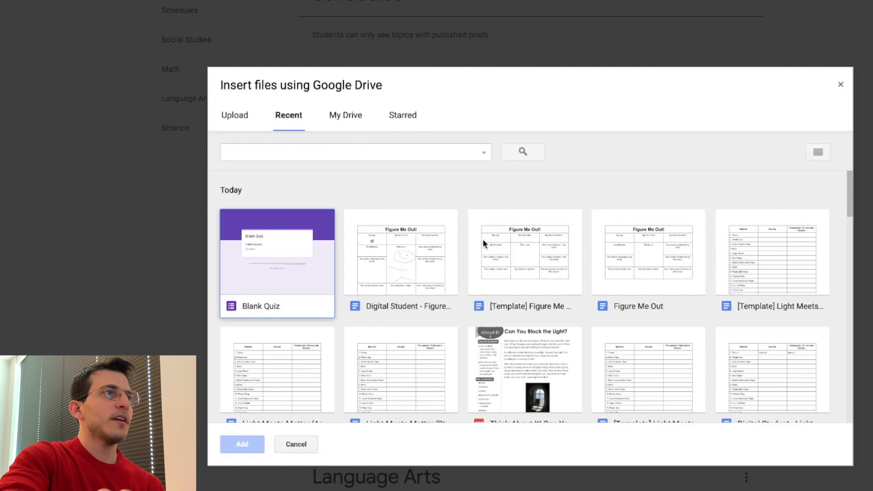
pyautogui.scroll(-1, 483, 239)
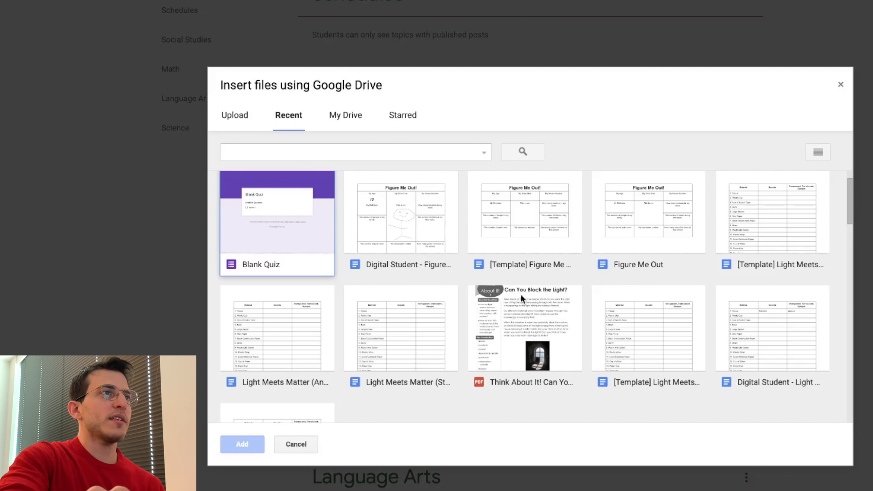
pyautogui.click(529, 319)
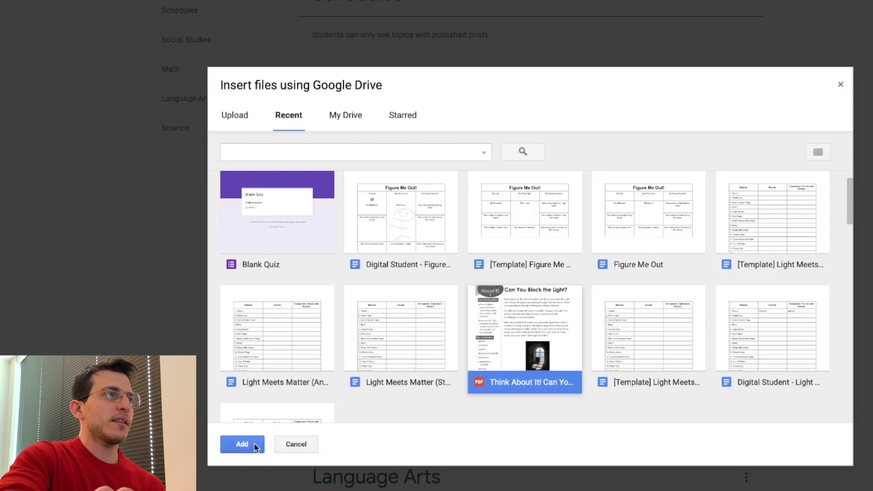
pyautogui.click(345, 115)
pyautogui.doubleClick(284, 221)
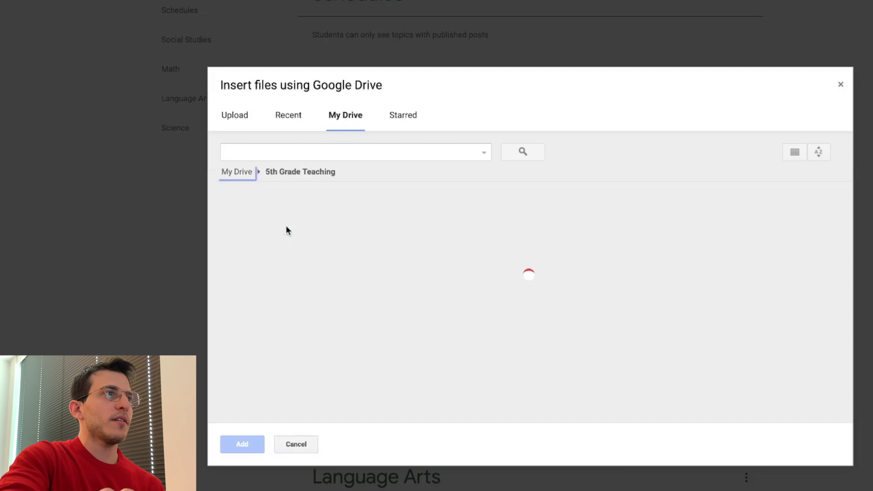
pyautogui.doubleClick(328, 238)
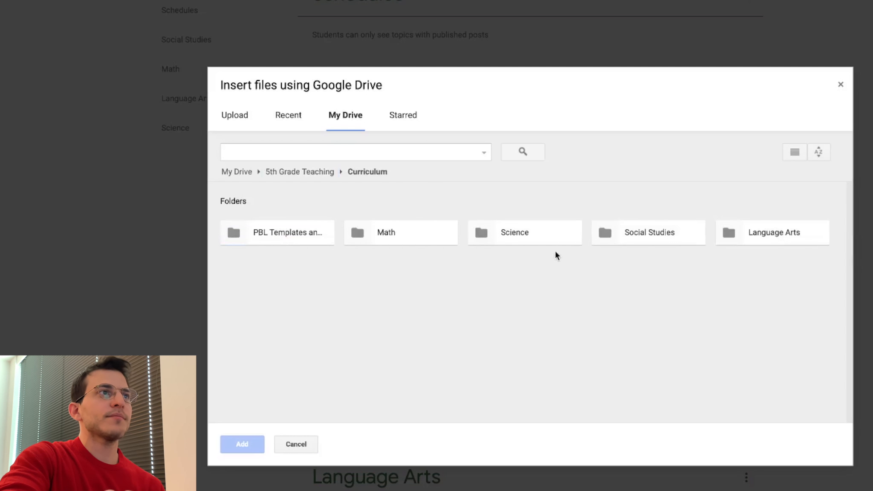
pyautogui.doubleClick(546, 242)
pyautogui.doubleClick(367, 242)
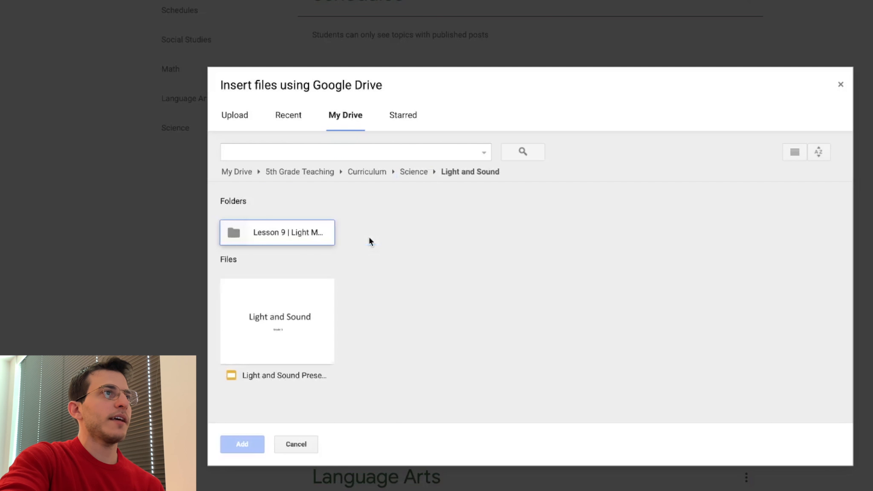
pyautogui.doubleClick(293, 240)
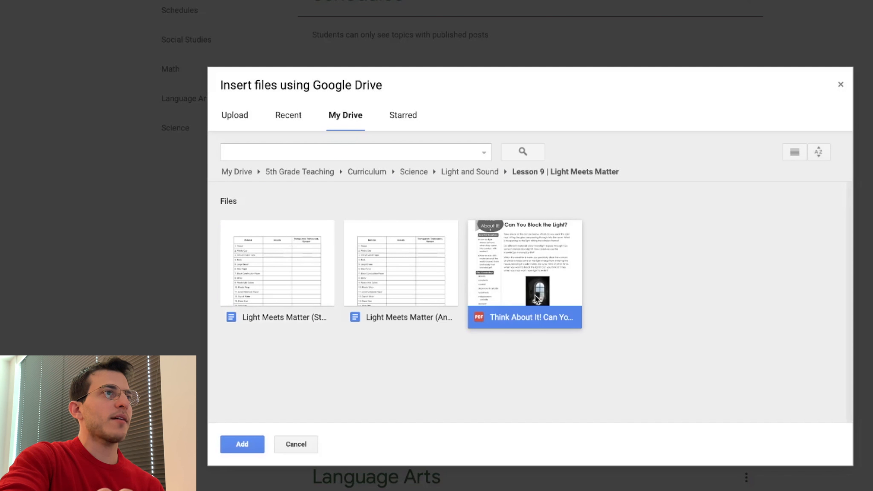
pyautogui.click(237, 447)
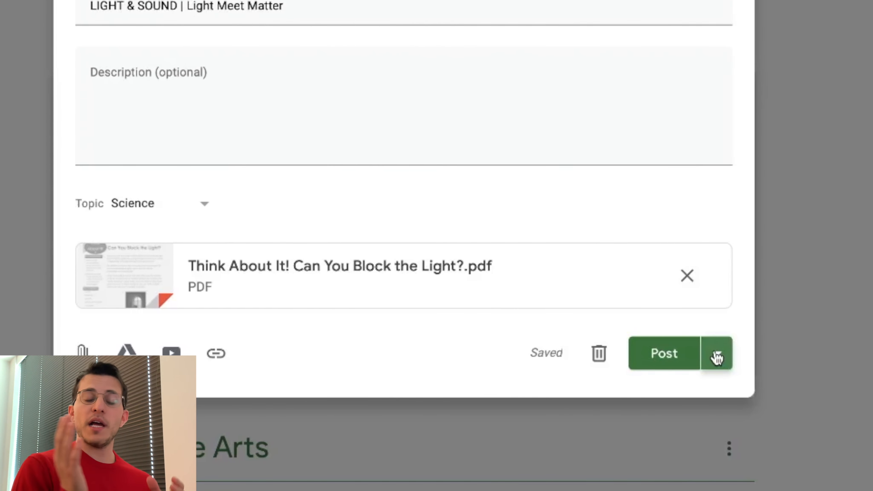
# - Choose to schedule the material and set its date to May 28, 2019
pyautogui.click(717, 356)
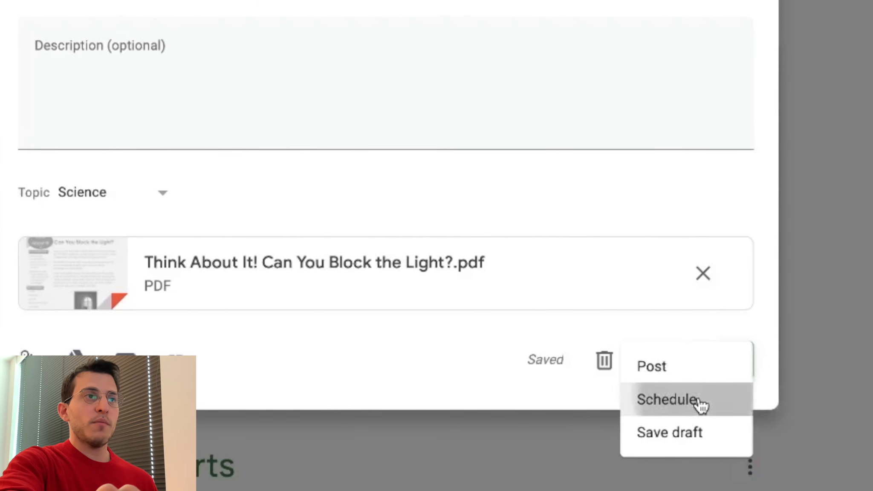
pyautogui.click(700, 403)
pyautogui.click(423, 164)
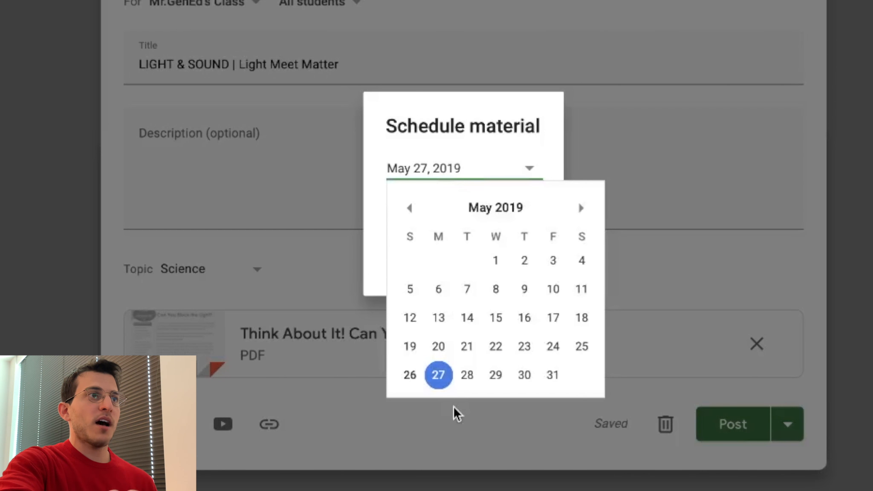
pyautogui.click(466, 377)
# - Set the scheduled time to 1:30 PM and schedule the material
pyautogui.click(392, 208)
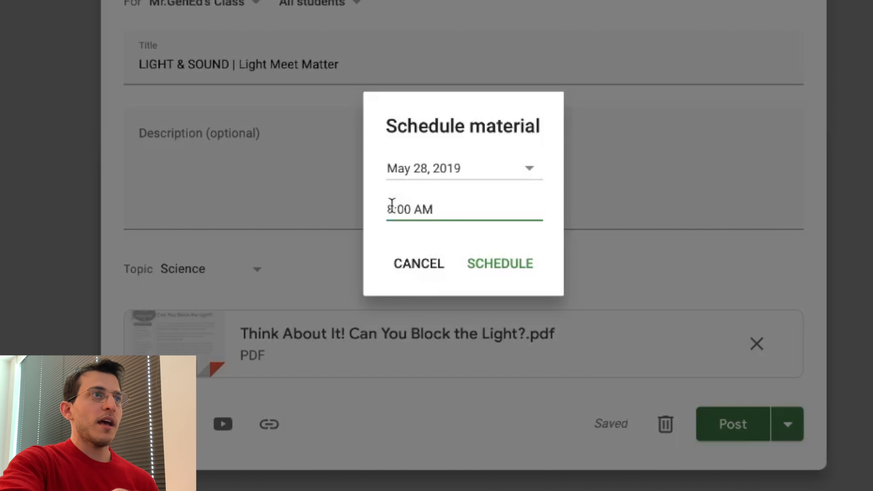
pyautogui.press('BackSpace')
pyautogui.write('1')
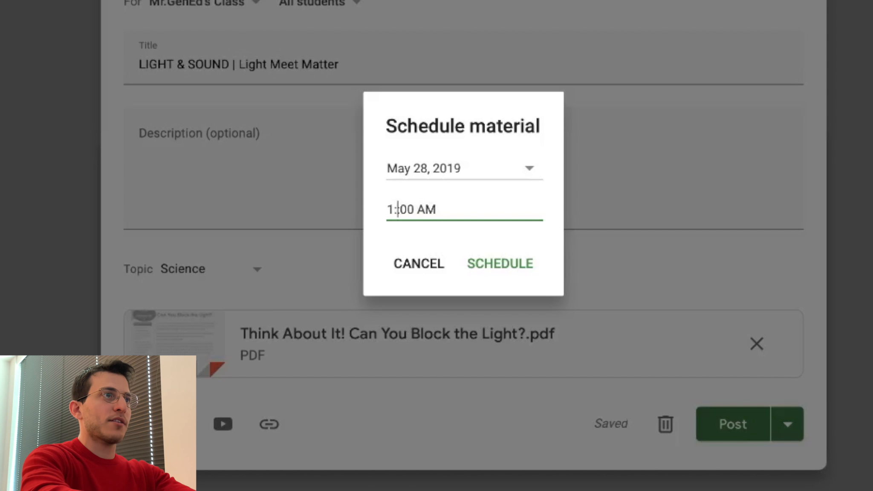
pyautogui.press('BackSpace')
pyautogui.press('BackSpace')
pyautogui.press('BackSpace')
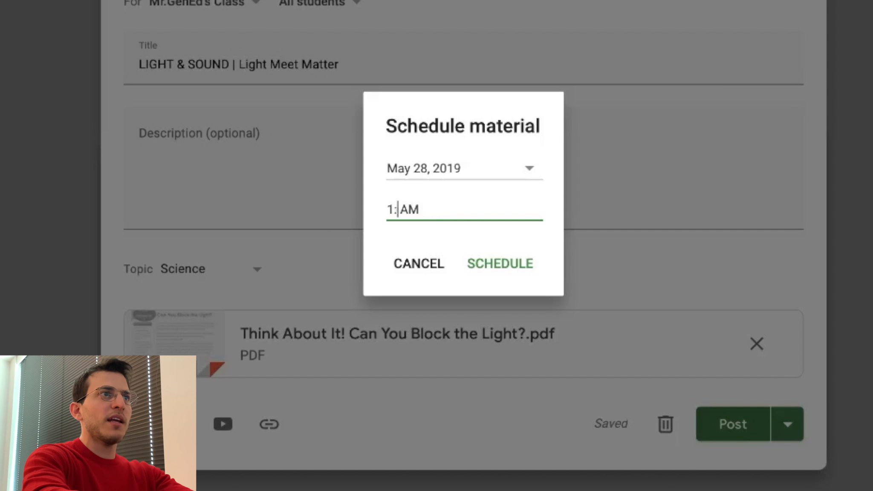
pyautogui.write('30')
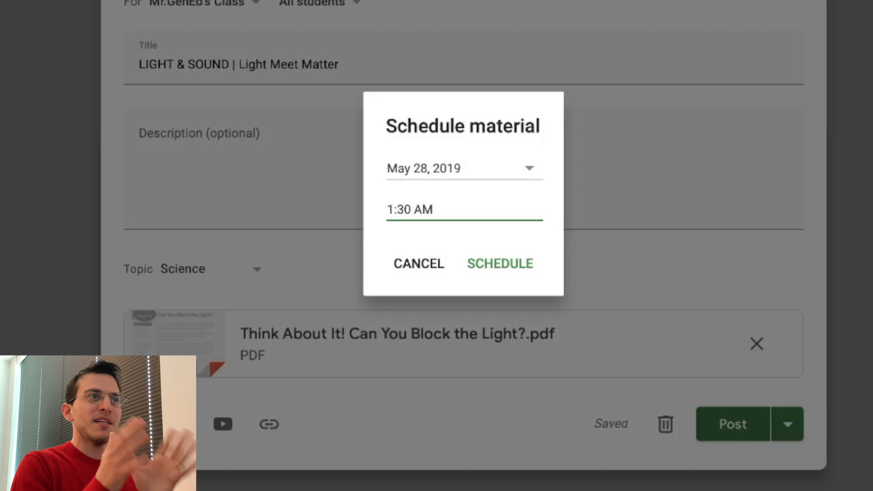
pyautogui.click(423, 204)
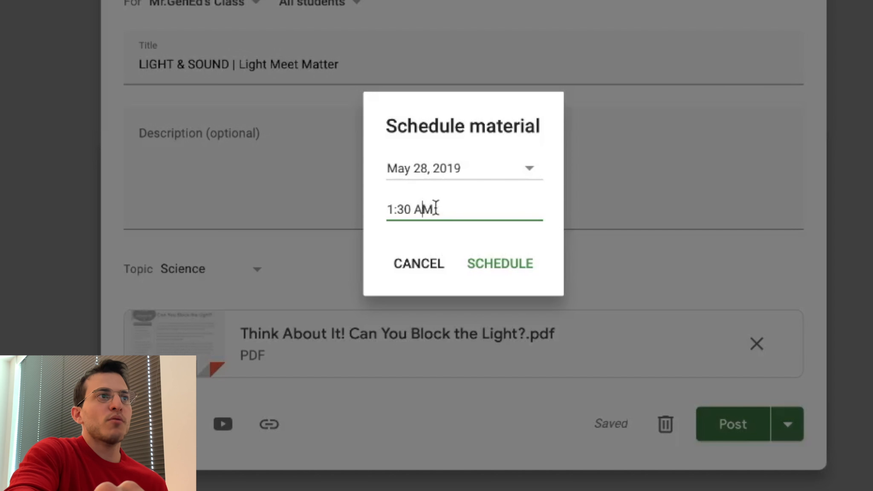
pyautogui.press('BackSpace')
pyautogui.press('BackSpace')
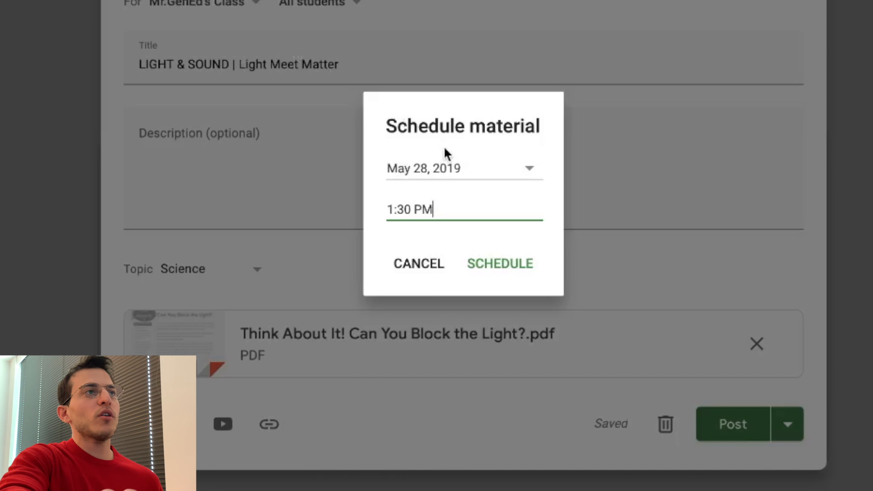
pyautogui.click(497, 263)
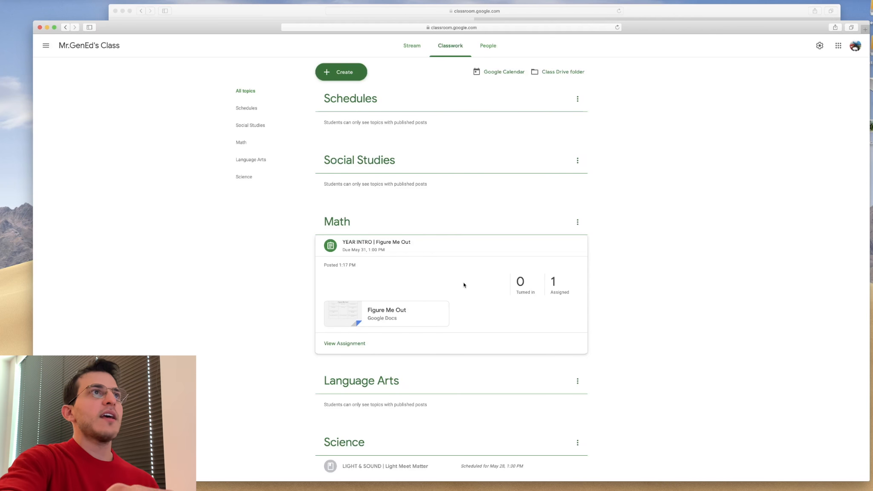
# - Switch to the student's browser window and open the class's Classwork page
pyautogui.scroll(-1, 464, 286)
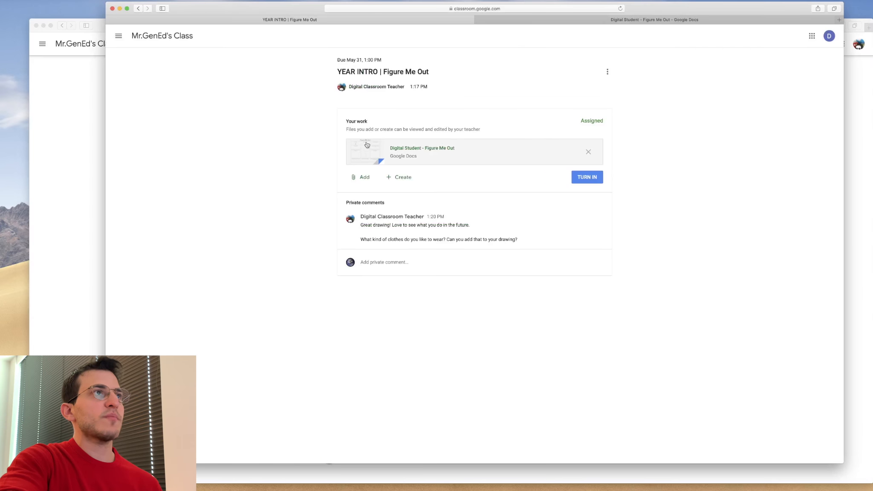
pyautogui.click(162, 35)
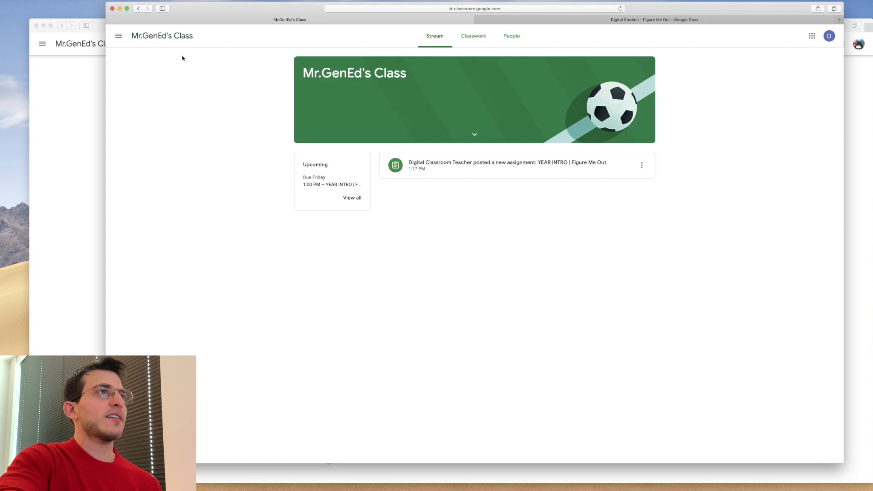
pyautogui.click(469, 38)
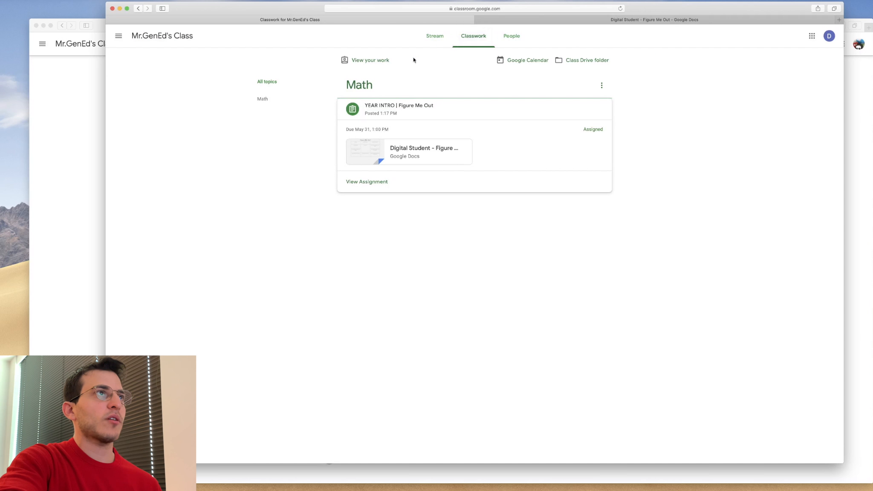